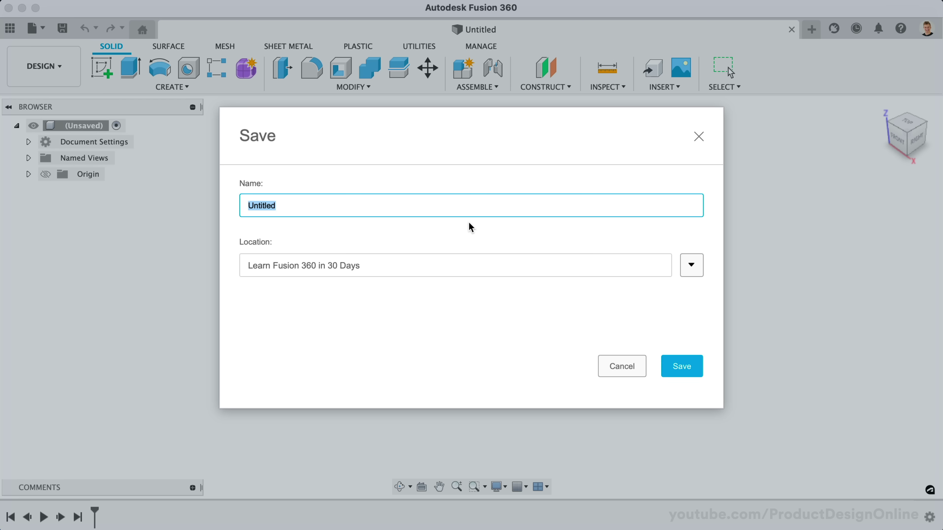
Save the design as "Day #4 - Loft Bottle - ProductDesignOnline.com" in the Learn Fusion 360 in 30 Days location.
text(Day #4 - Loft Bottle - ProductDesignOnline.com)
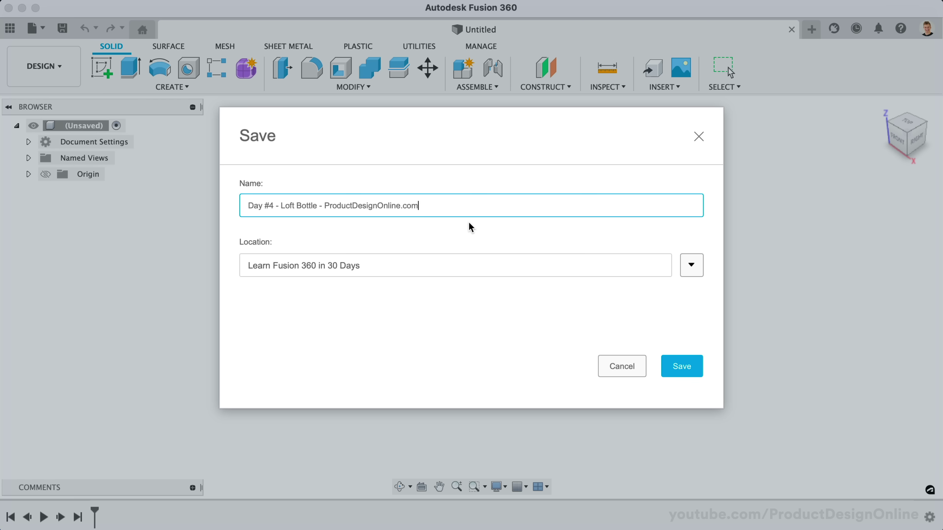
click(695, 376)
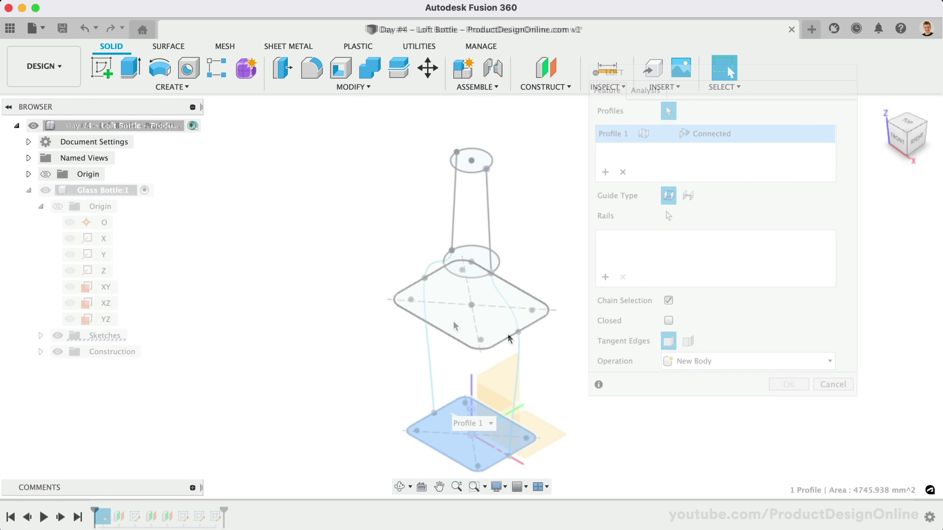
Try to loft the bottle through its four profiles, from the rounded base to the neck's top circle, guided by a side rail.
click(471, 308)
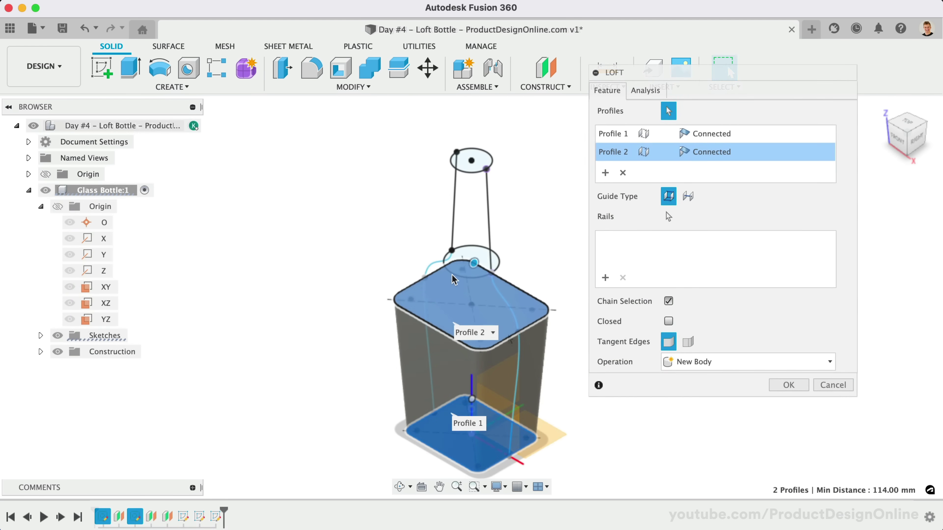
click(456, 271)
click(471, 160)
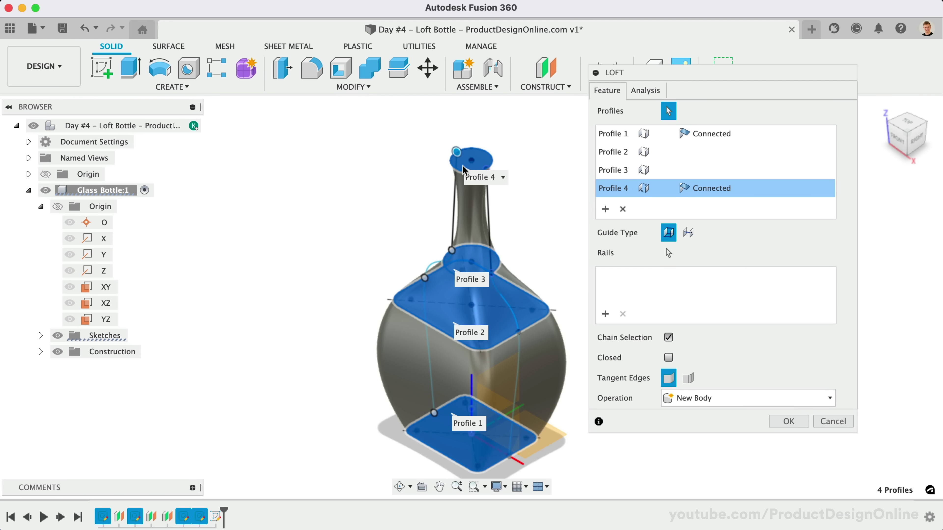
click(668, 253)
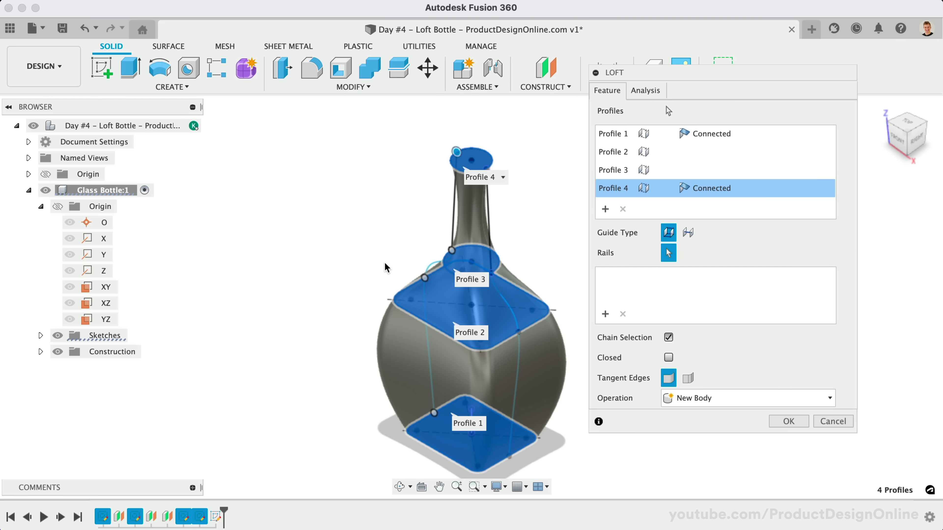
click(425, 312)
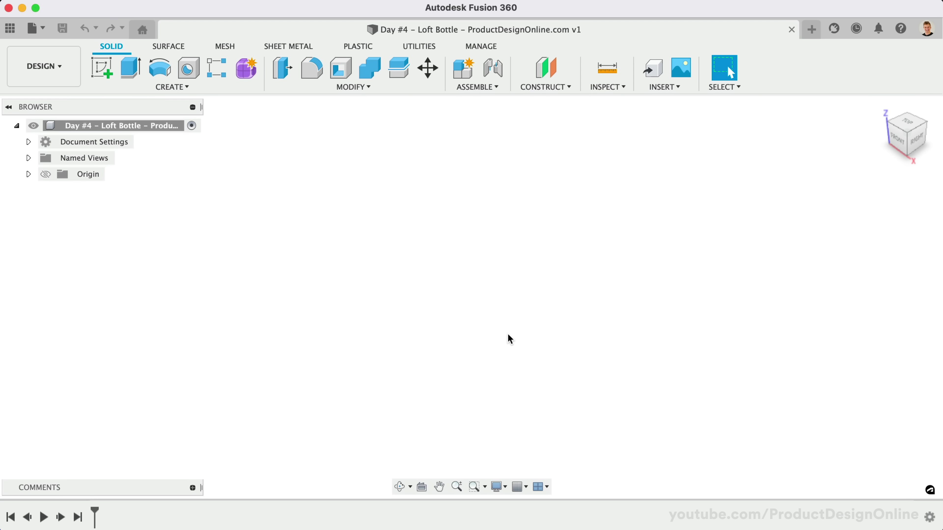
Create an active internal standard component named "Glass Bottle" and expand its contents in the browser.
click(464, 70)
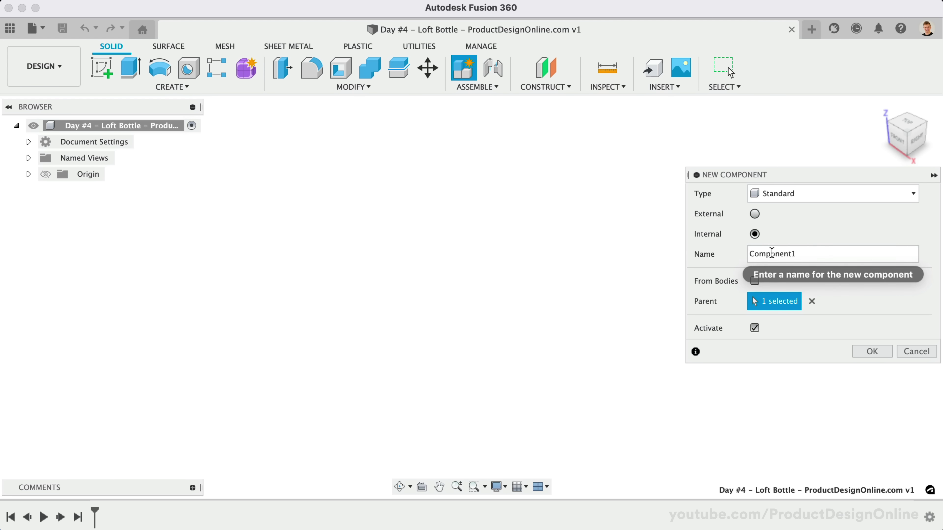
double_click(773, 254)
text(Glass Bott)
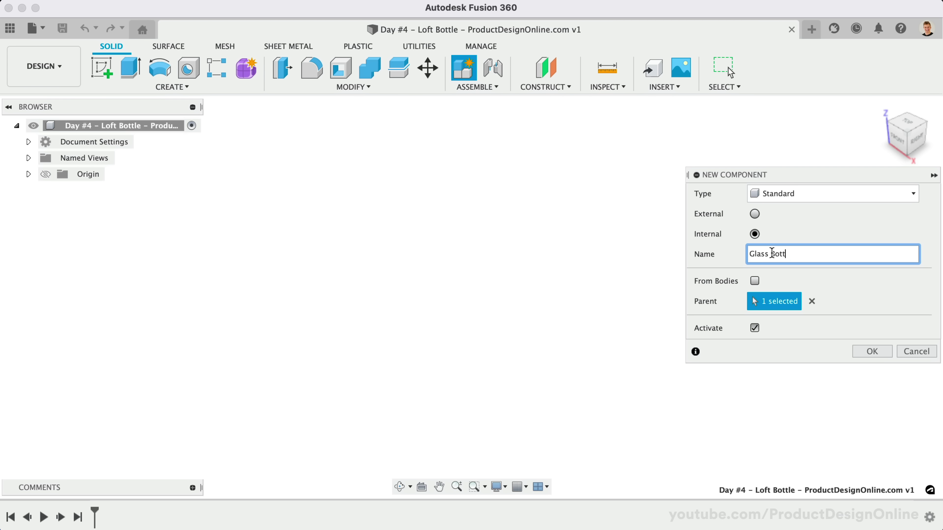
text(le)
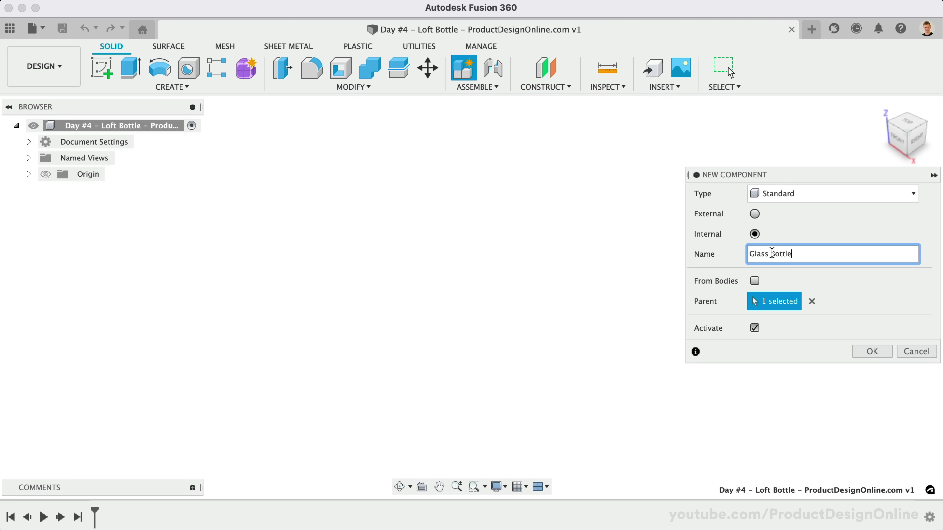
click(869, 352)
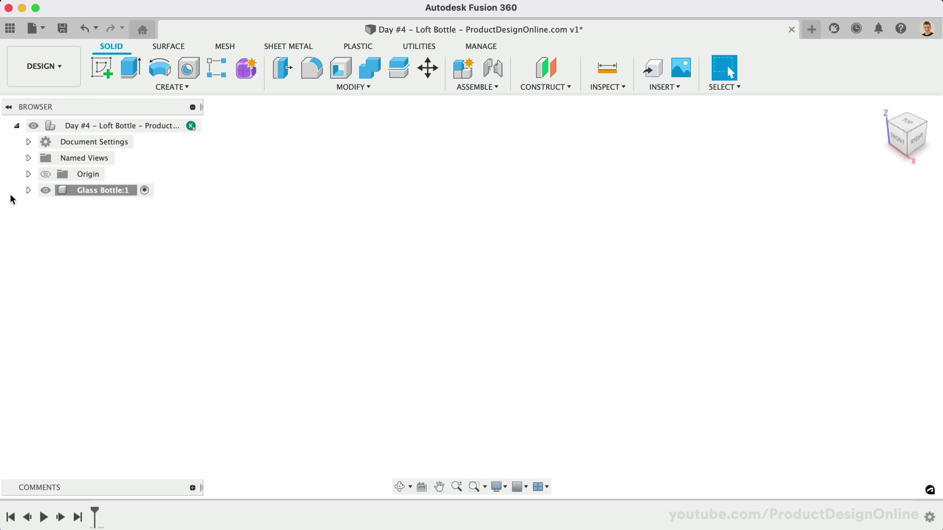
click(29, 190)
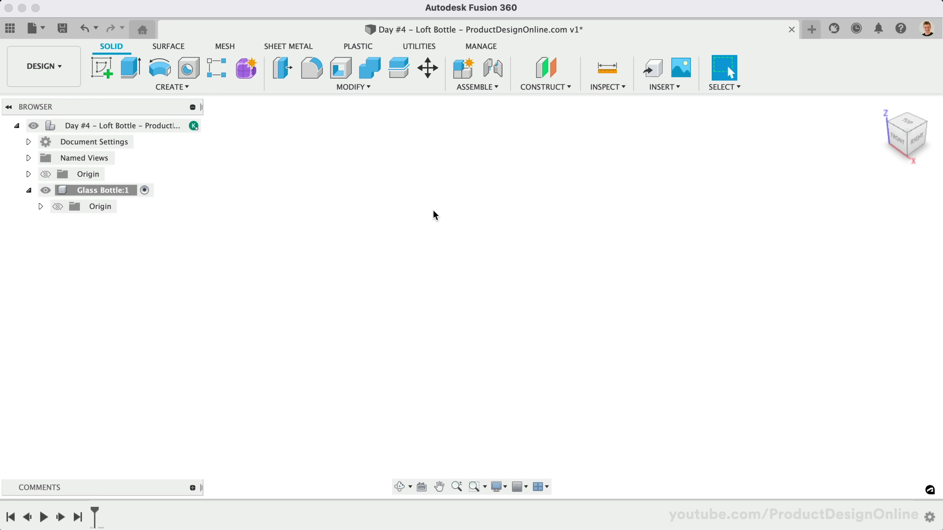
Sketch a center rectangle 76 mm wide and 63 mm high on the horizontal XY plane, centered on the origin.
click(103, 74)
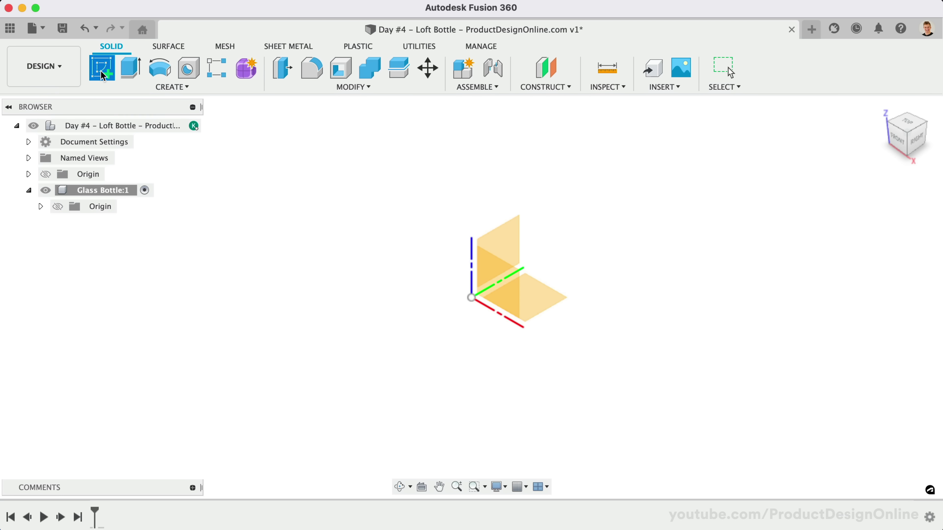
click(541, 304)
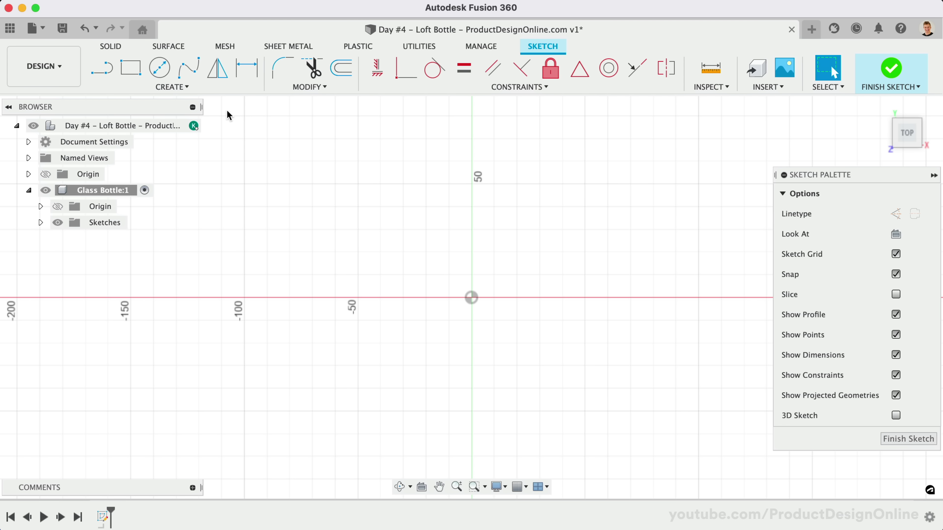
click(193, 91)
mouse_move(170, 117)
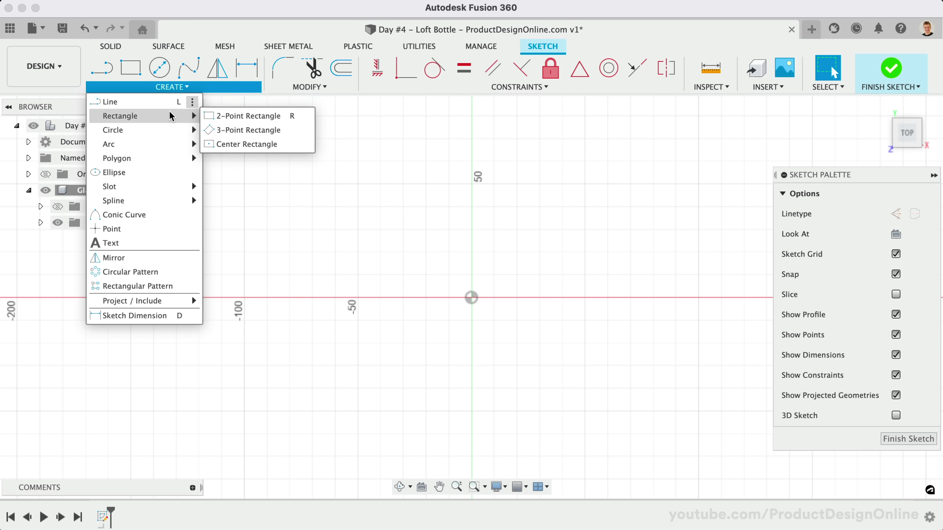
click(294, 144)
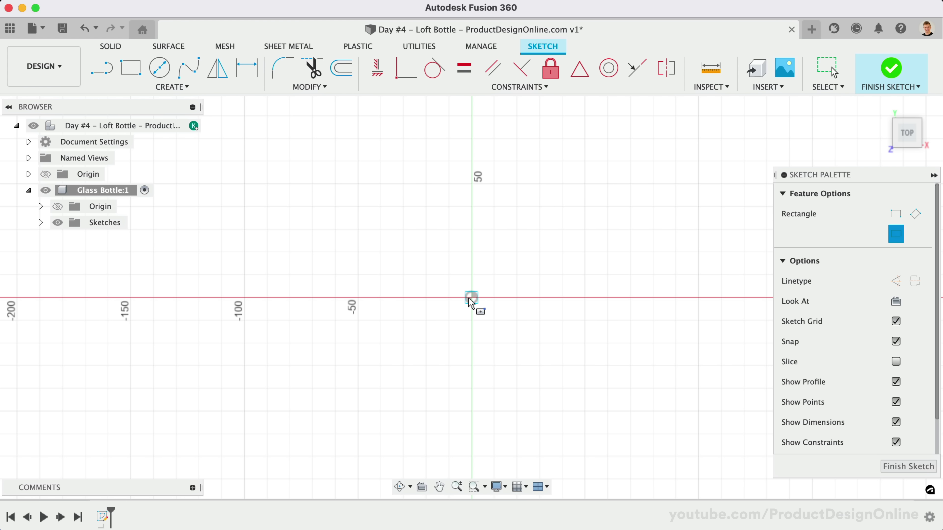
click(462, 299)
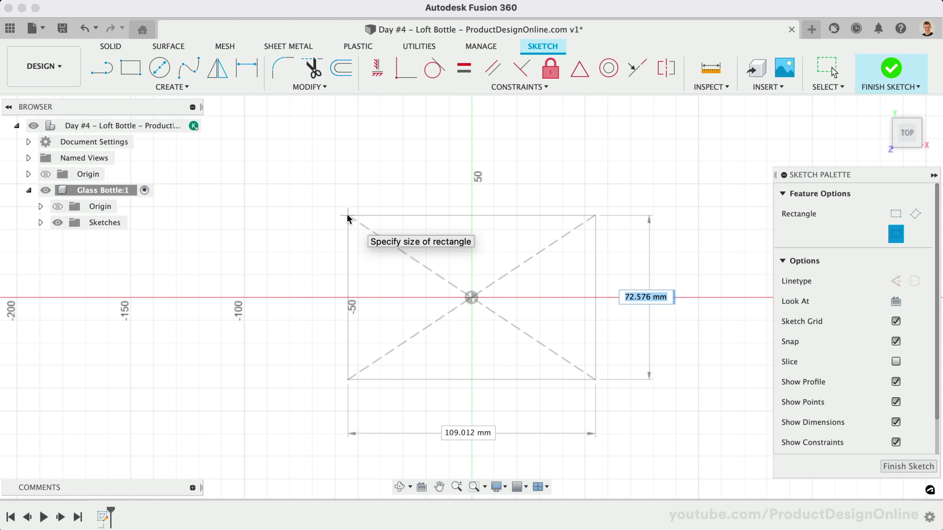
key(Tab)
text(76)
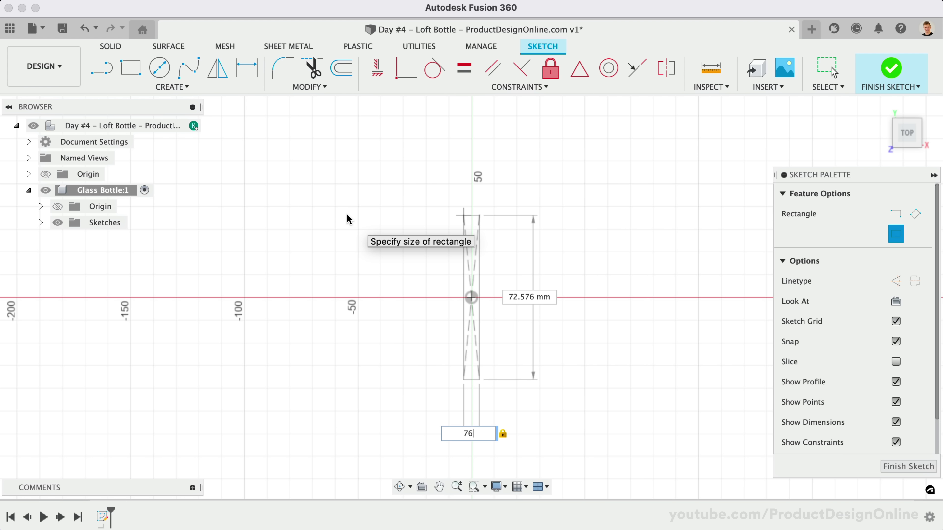
key(Tab)
text(63)
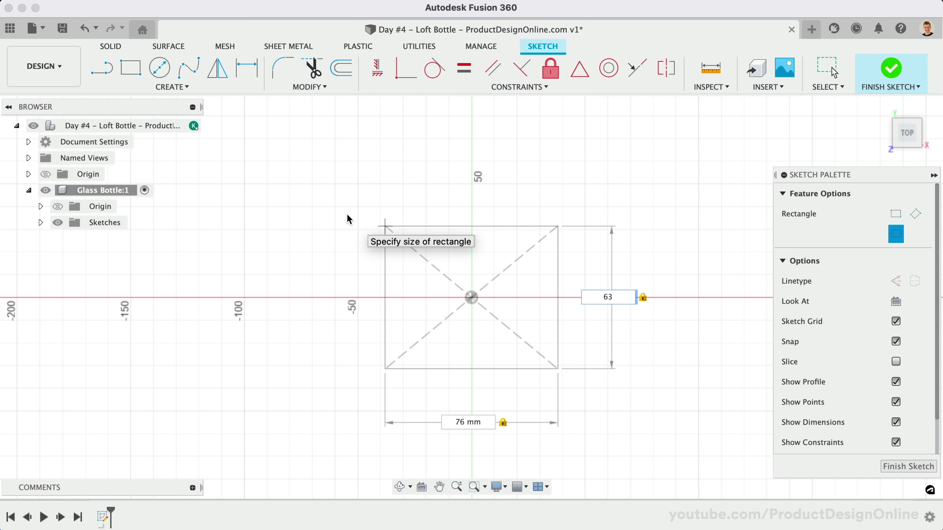
scroll(348, 219, up, 3)
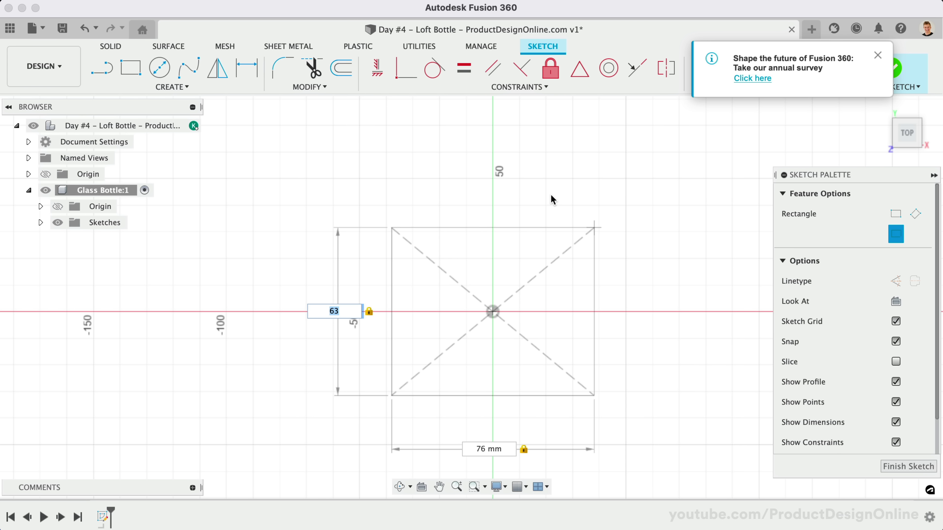
key(Return)
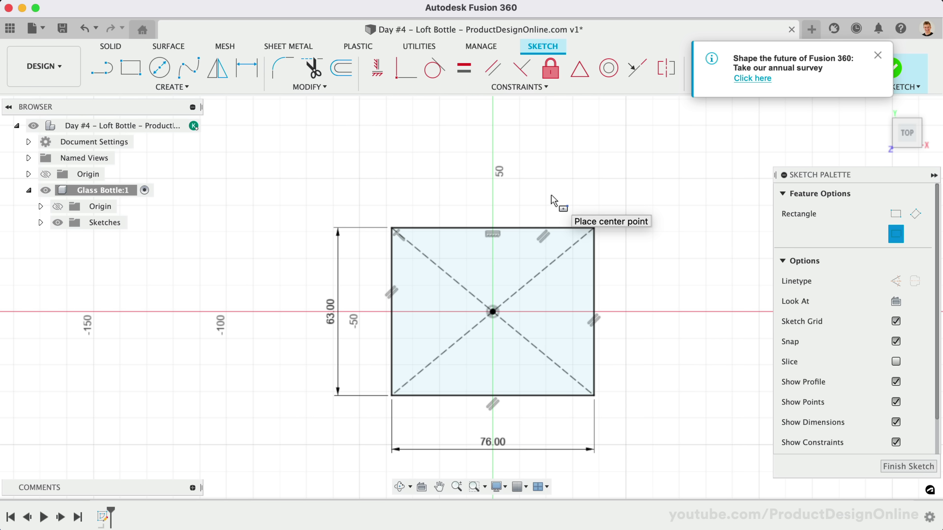
click(879, 56)
Fillet all four corners of the rectangle with a 7 mm radius.
scroll(414, 206, down, 3)
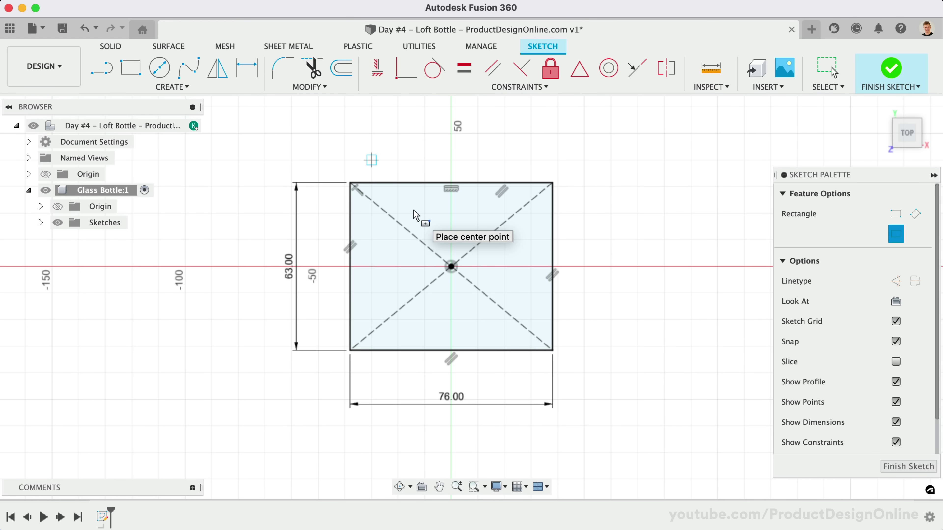
scroll(413, 209, up, 4)
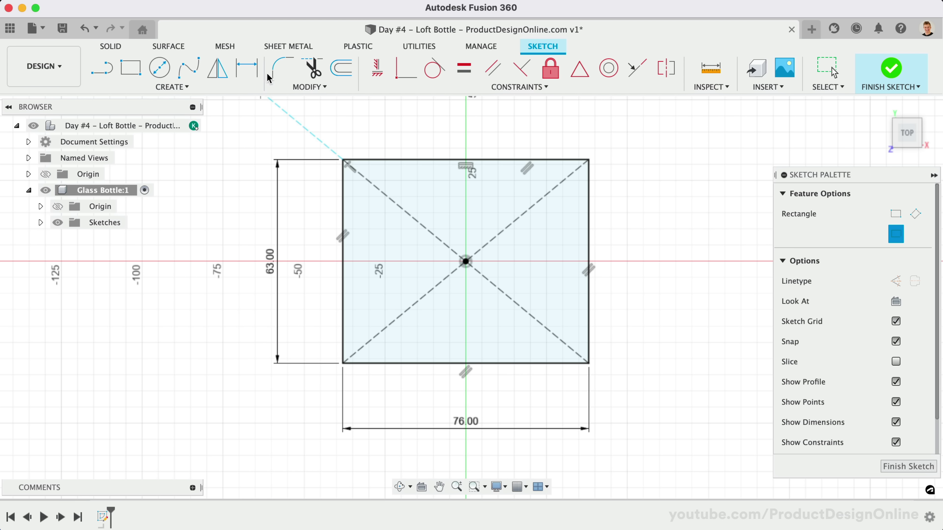
click(305, 87)
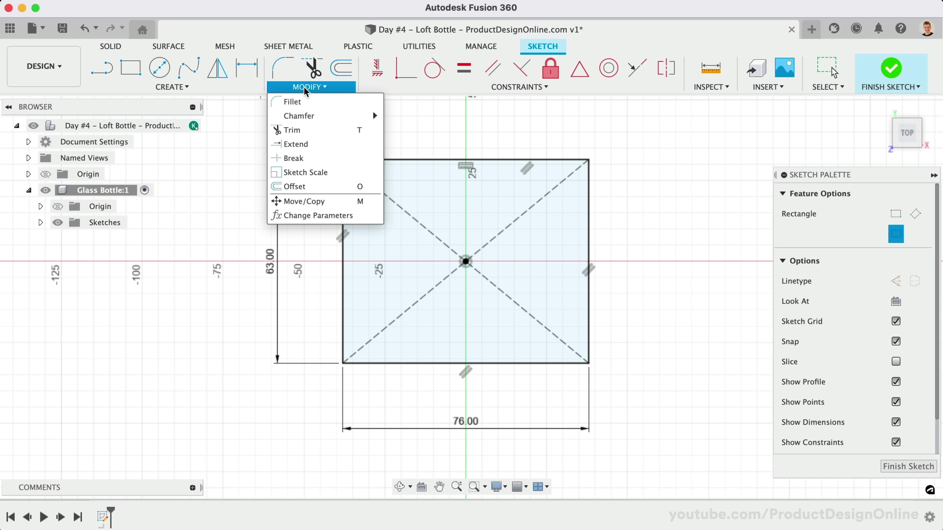
click(327, 99)
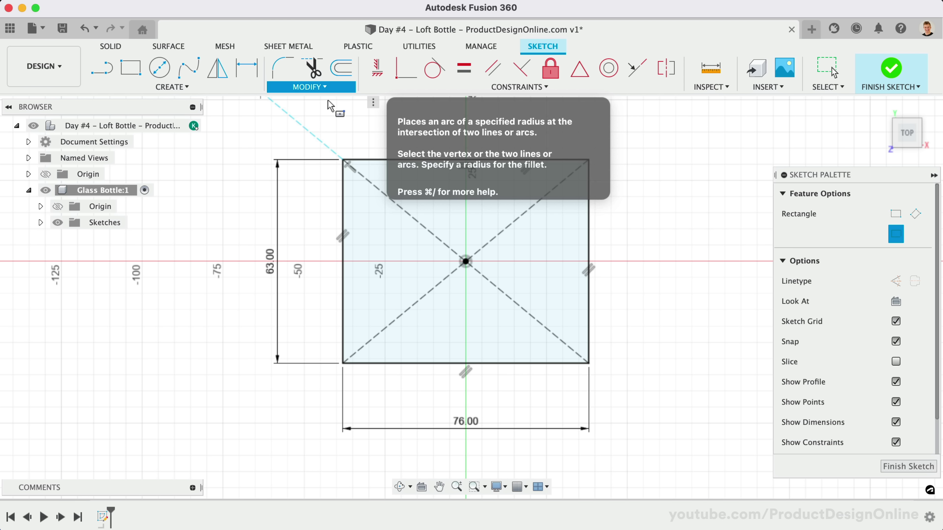
click(548, 161)
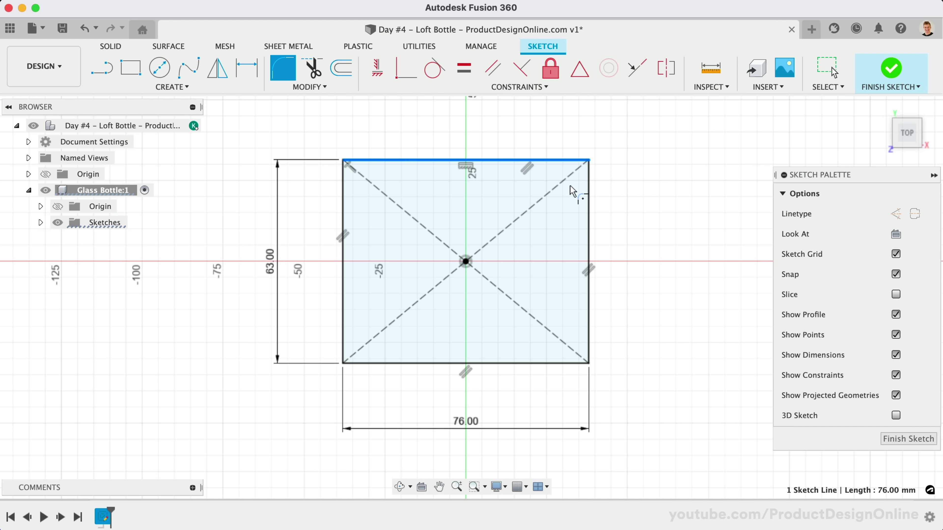
click(590, 202)
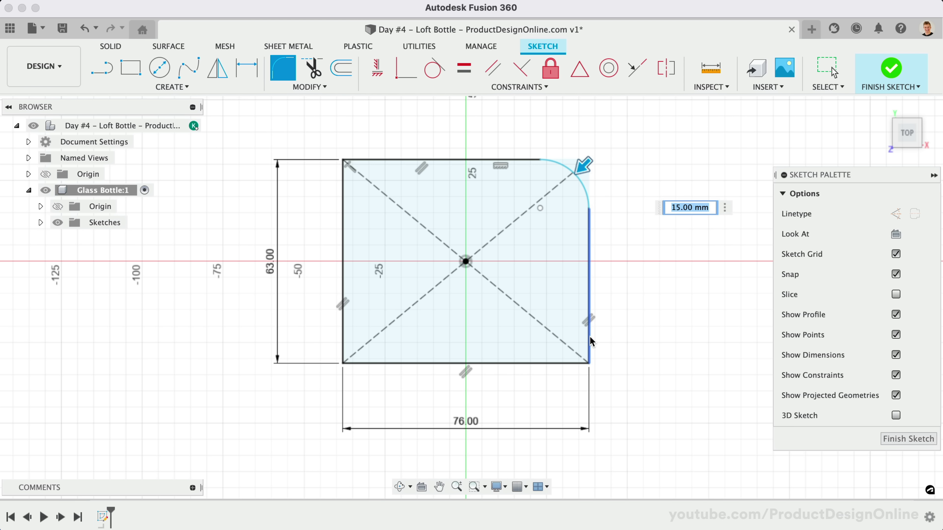
click(590, 327)
click(556, 366)
click(435, 367)
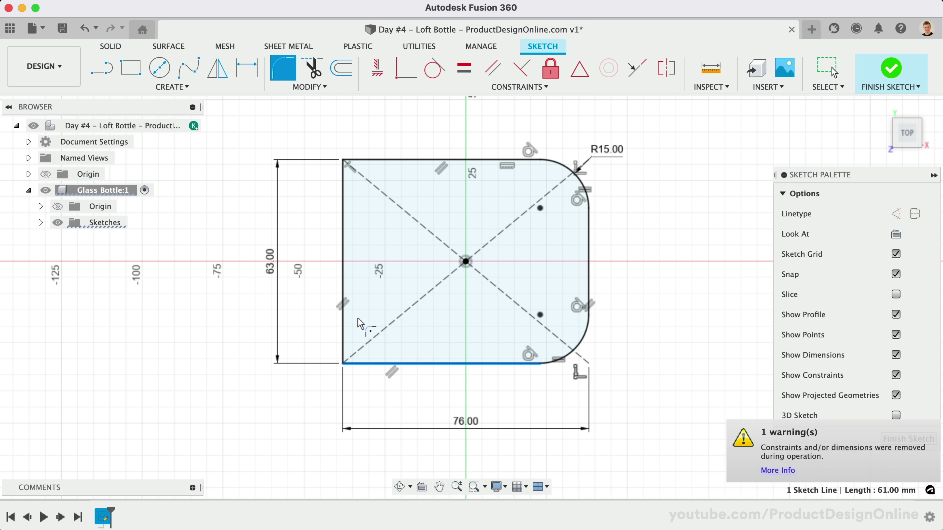
click(345, 326)
click(343, 271)
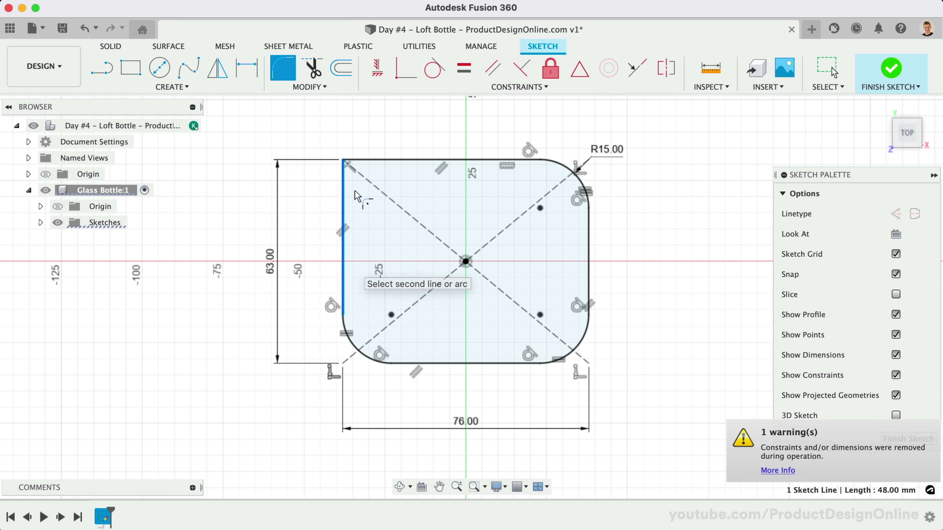
click(370, 163)
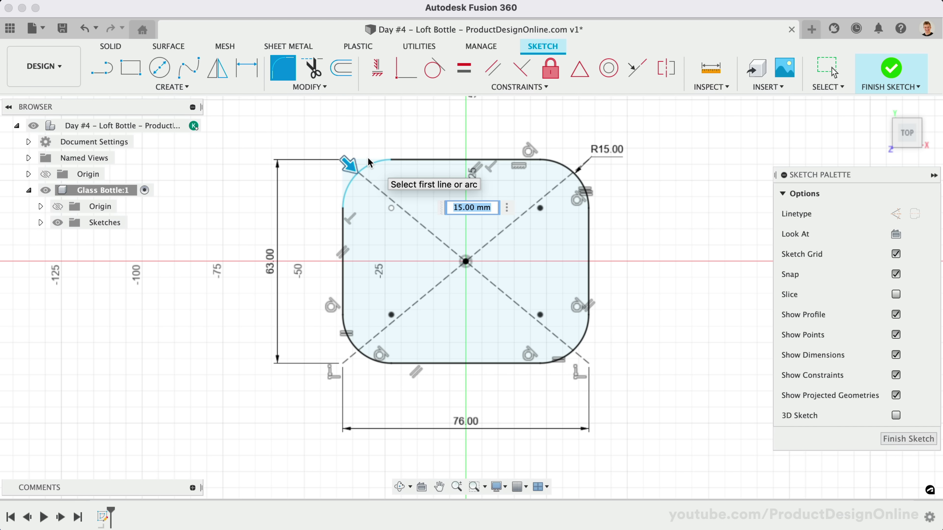
text(7)
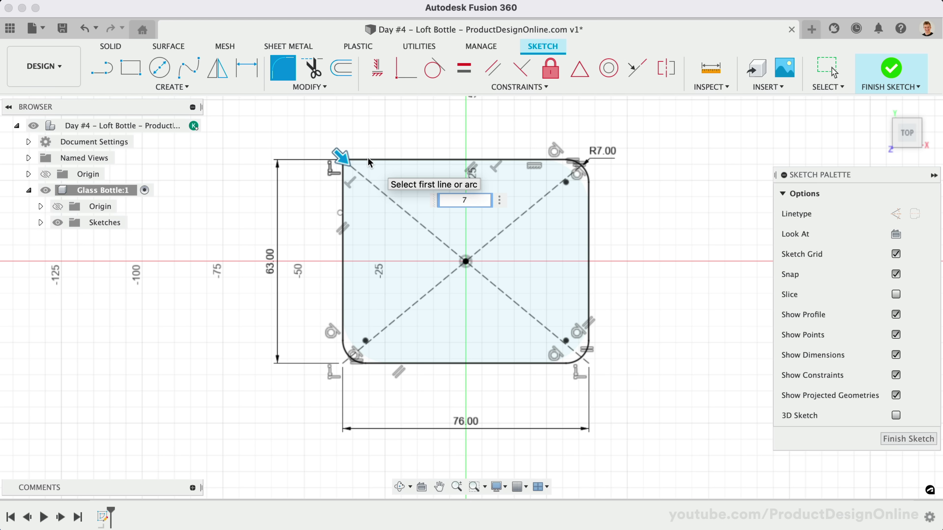
key(Return)
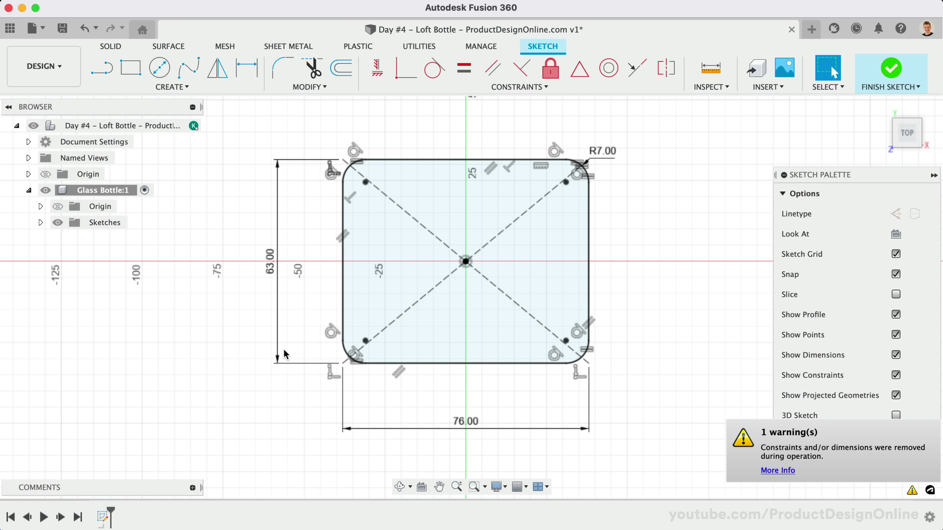
Review and close the warning details and finish the base sketch.
click(777, 471)
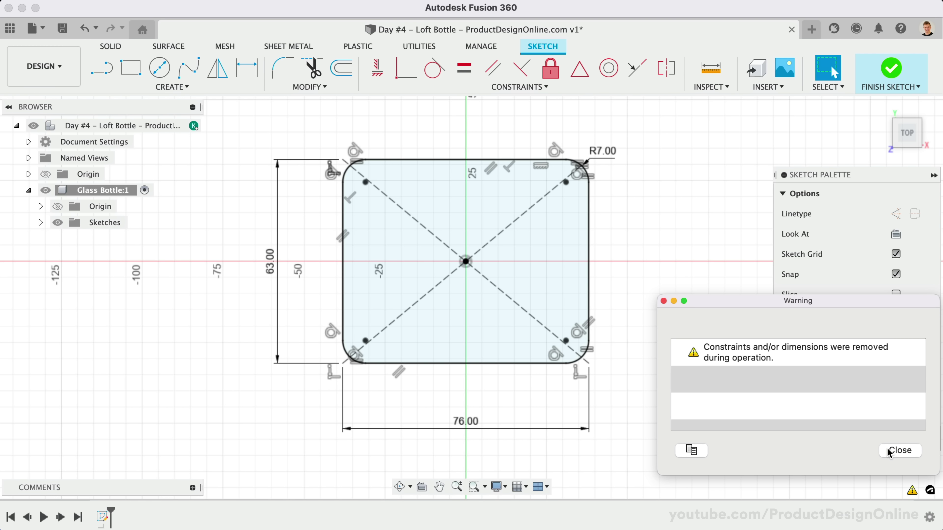
click(890, 451)
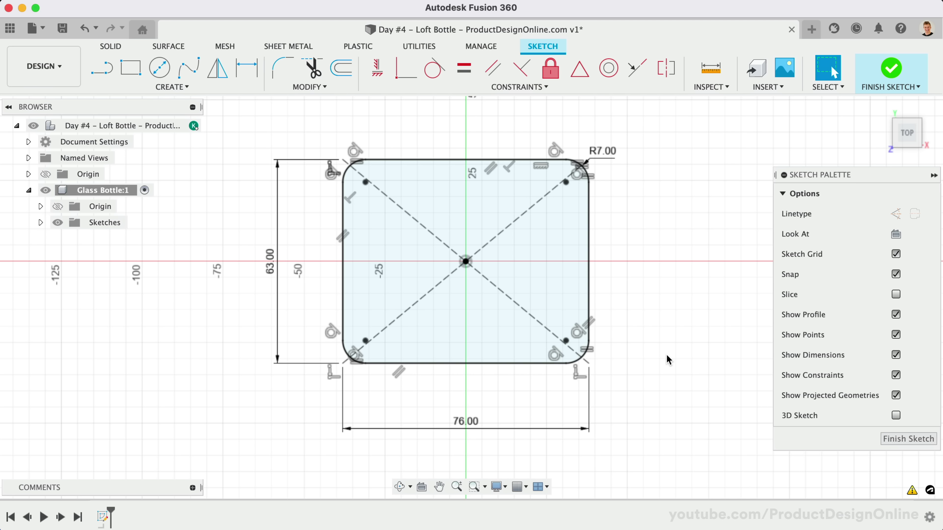
click(890, 71)
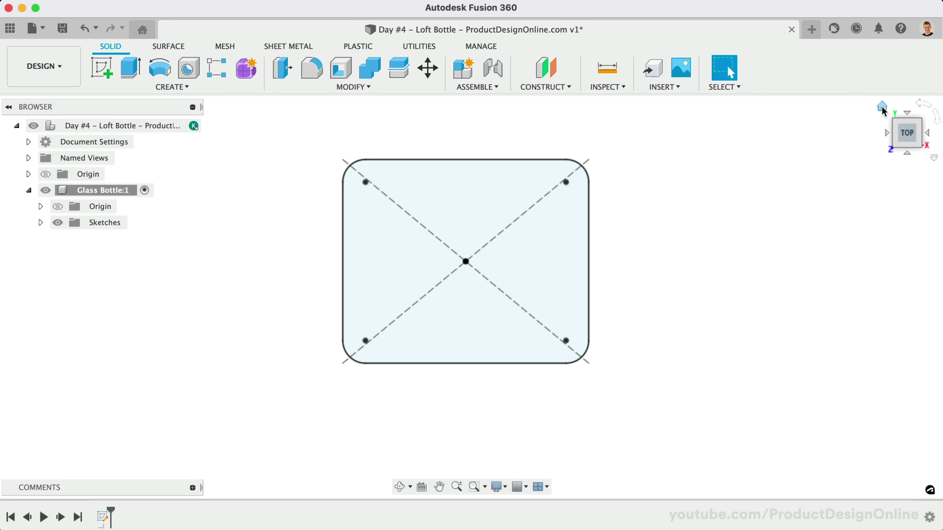
click(883, 108)
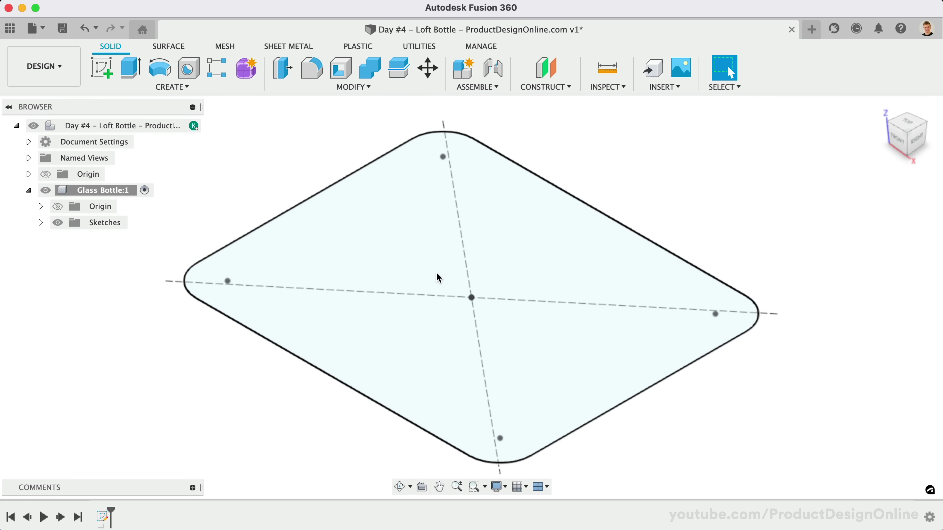
Show the Glass Bottle component's origin planes and axes for a look, and hide them again.
scroll(436, 273, down, 5)
scroll(437, 273, right, 3)
scroll(437, 273, left, 1)
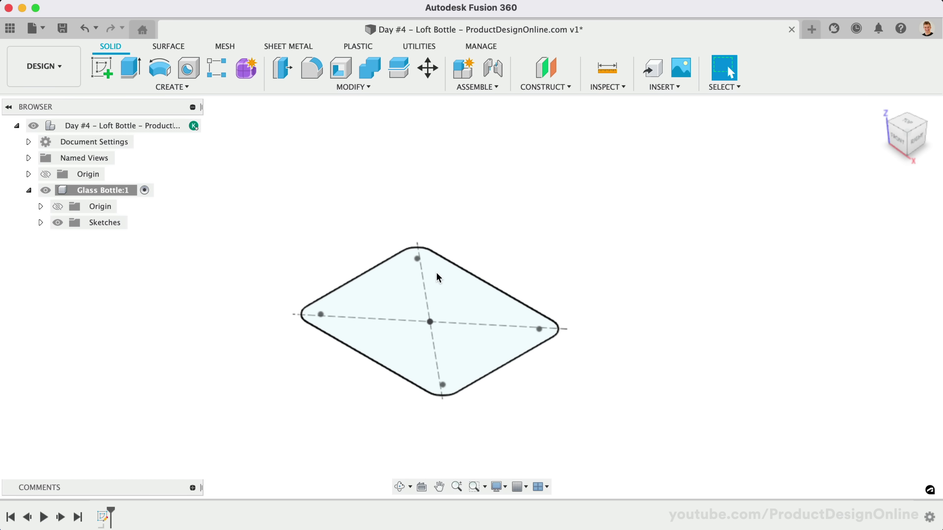
click(58, 207)
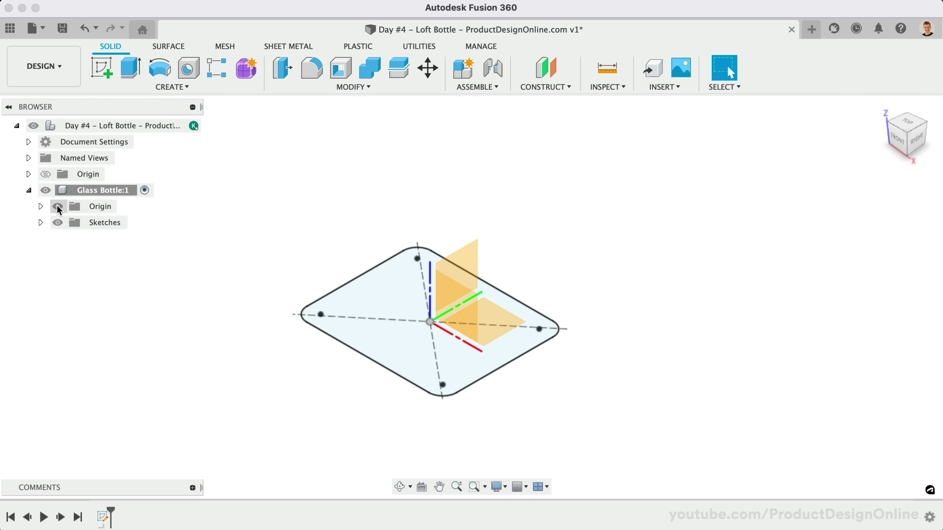
click(58, 208)
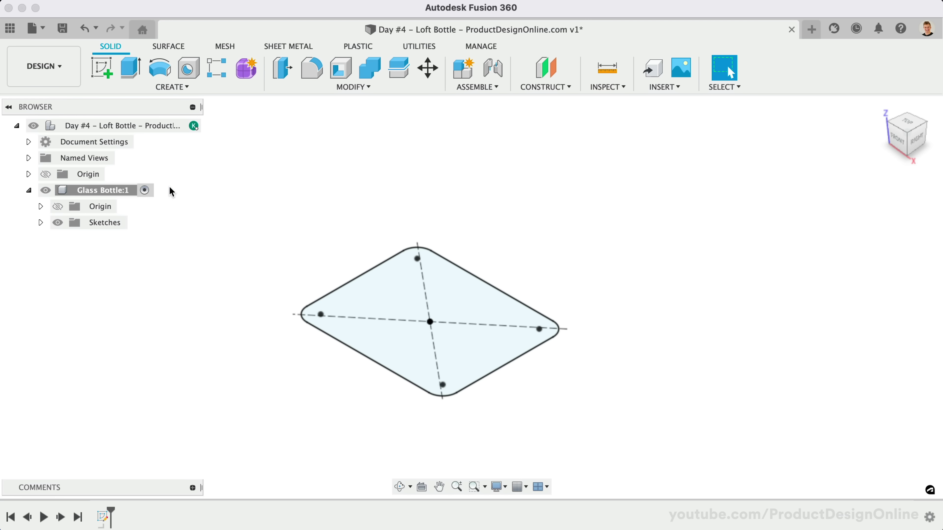
Create a construction plane offset 114 mm above the horizontal XY plane.
click(535, 90)
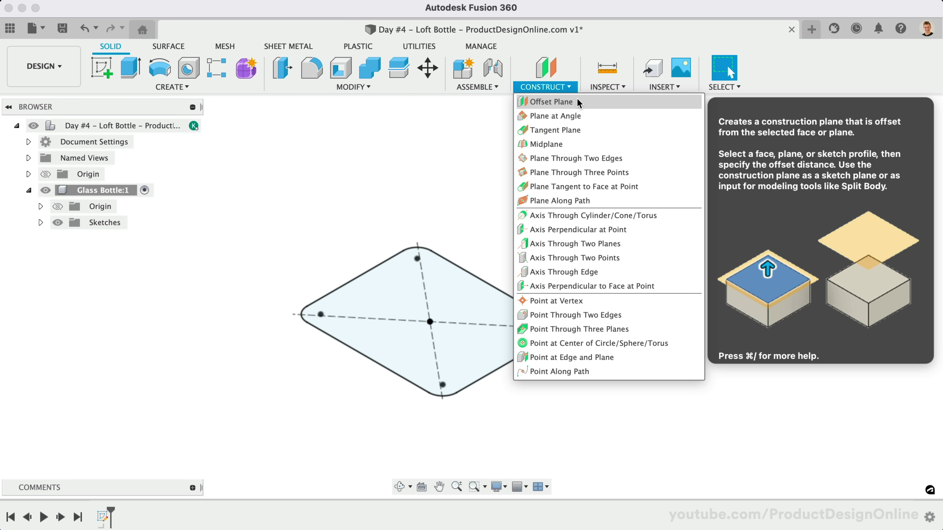
click(578, 102)
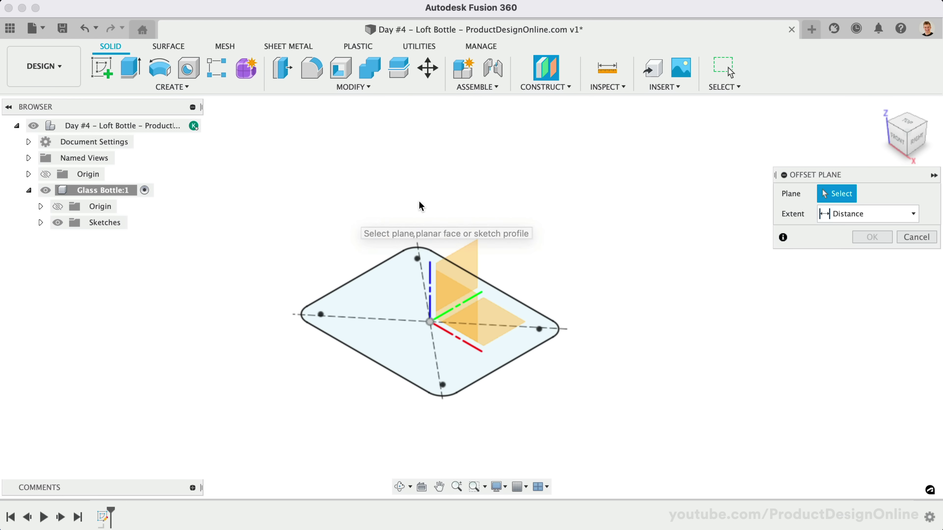
click(500, 322)
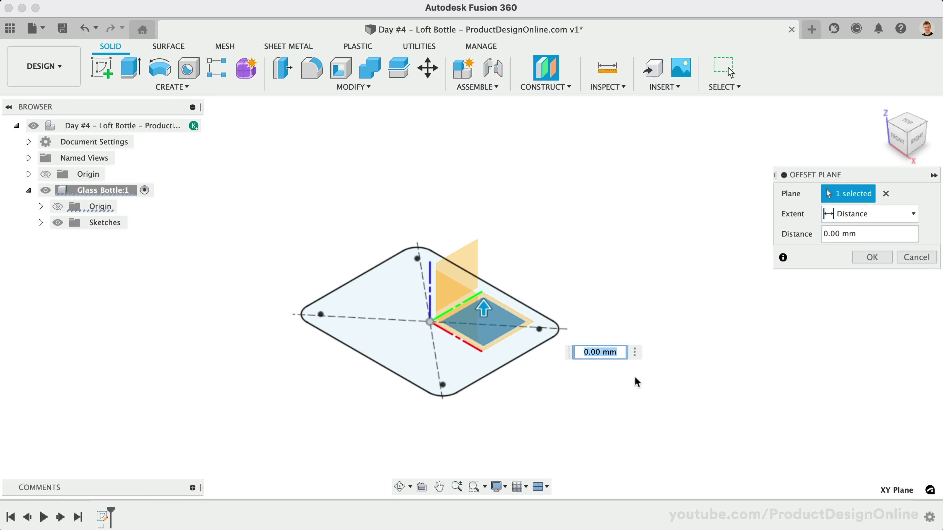
text(10)
key(BackSpace)
text(14)
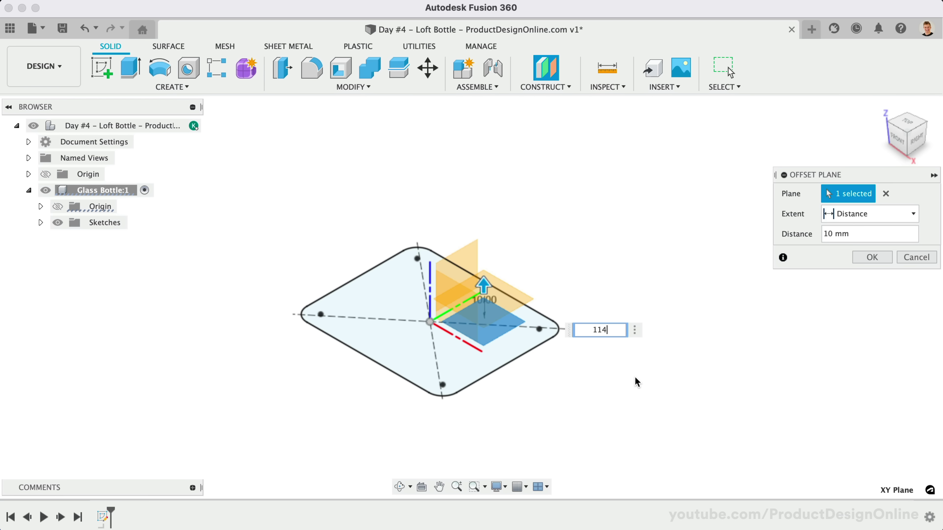
key(Return)
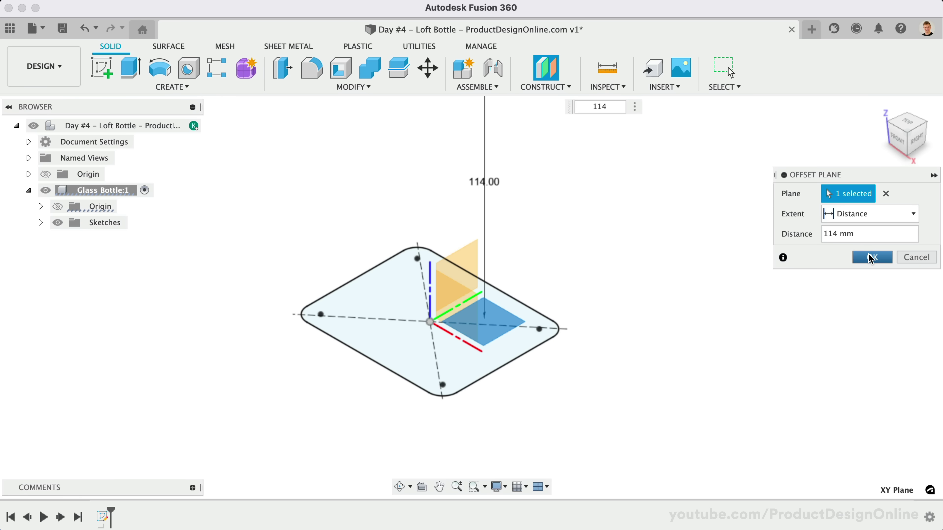
click(871, 258)
key(F6)
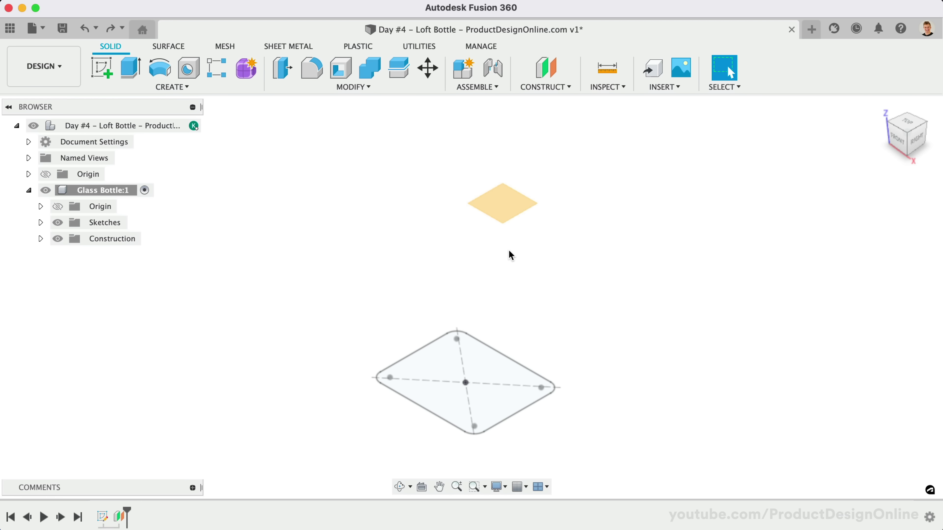
click(509, 205)
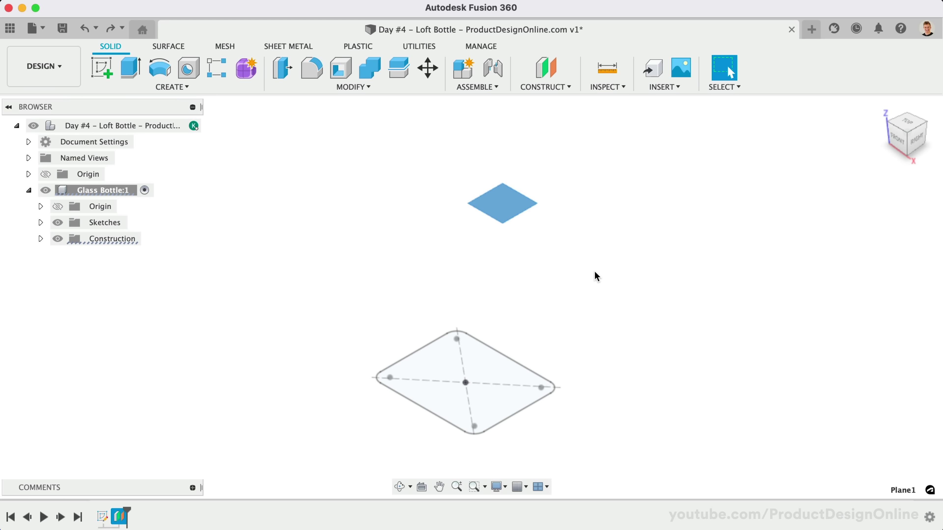
click(597, 277)
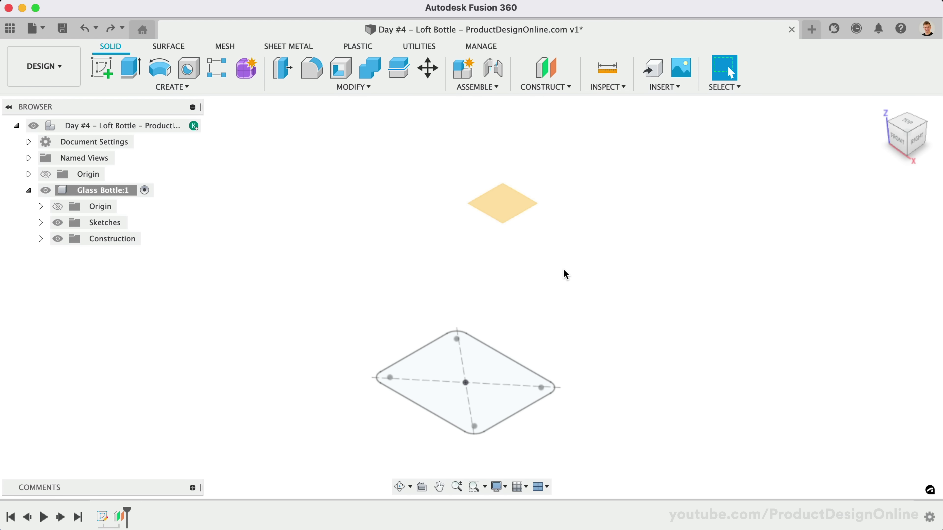
Sketch a center rectangle 95 mm wide and 76 mm high on the offset plane, centered on the origin.
key(r)
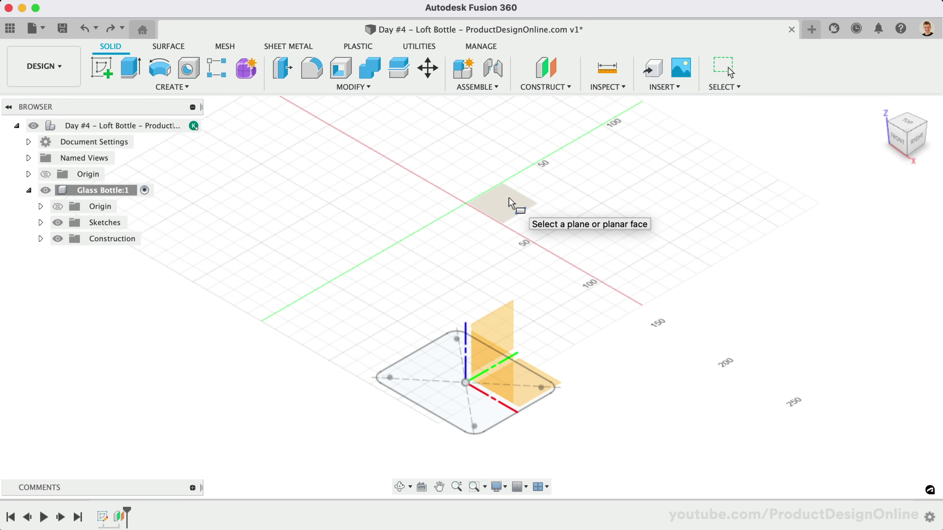
click(512, 203)
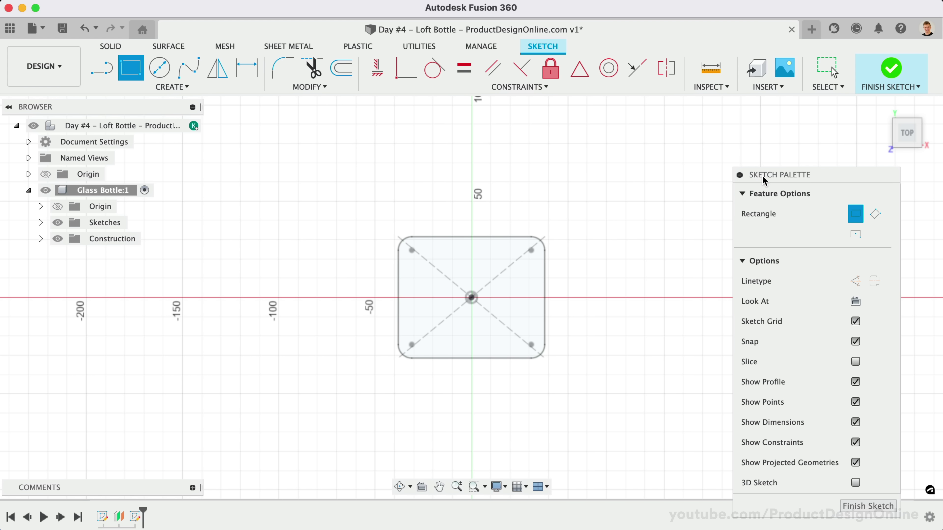
drag(768, 182, 744, 138)
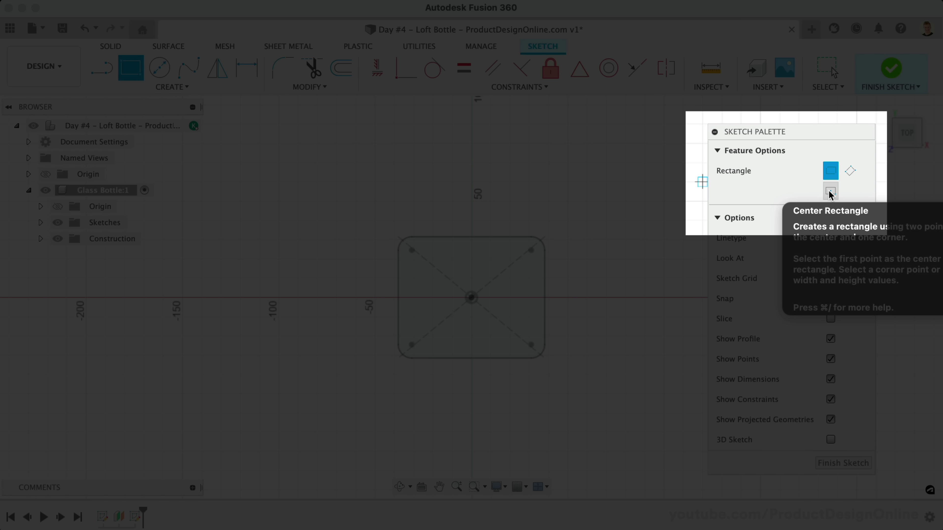
click(830, 193)
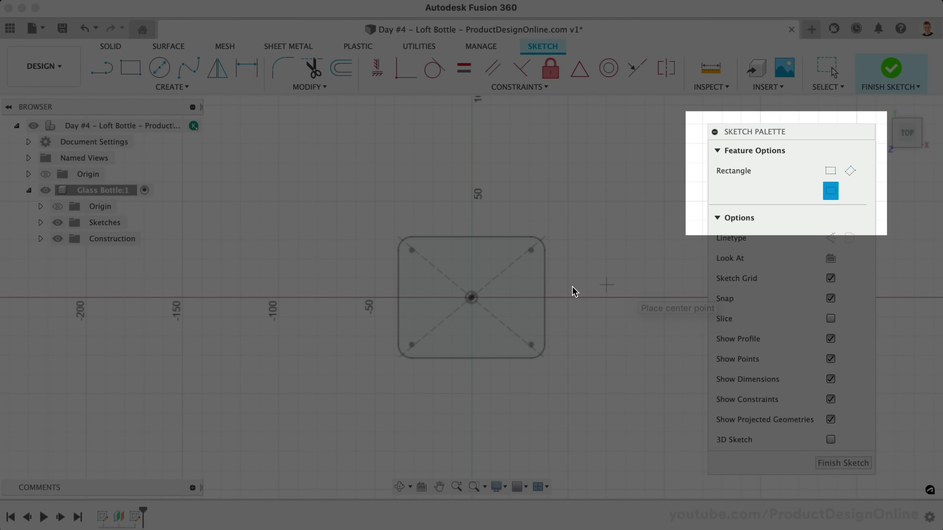
scroll(480, 307, up, 5)
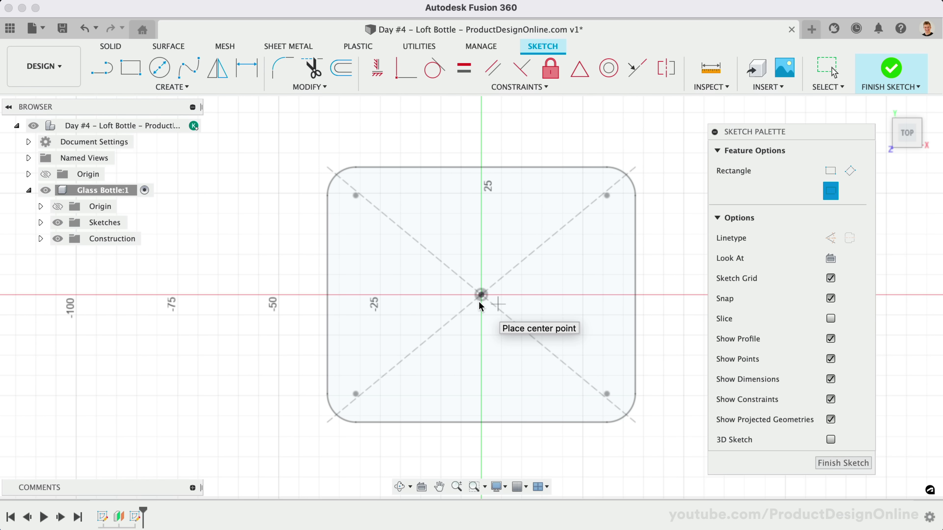
click(463, 294)
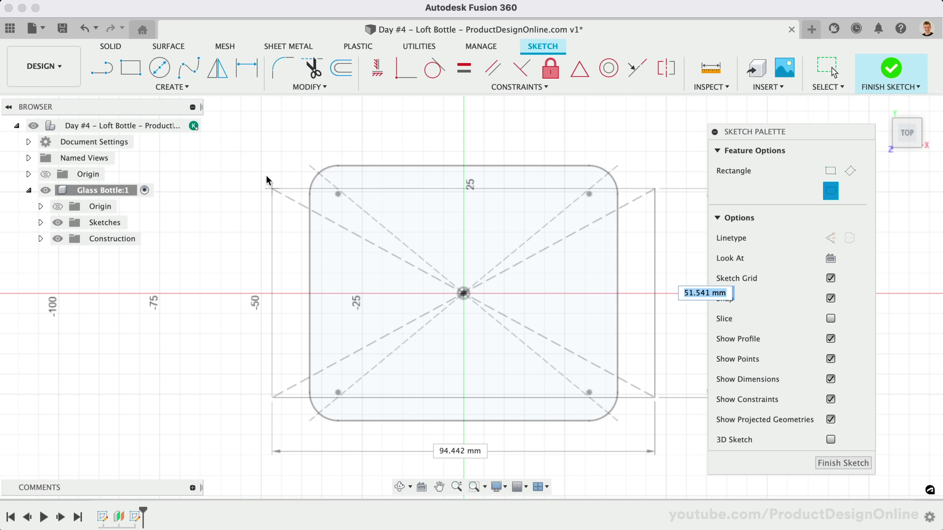
key(Tab)
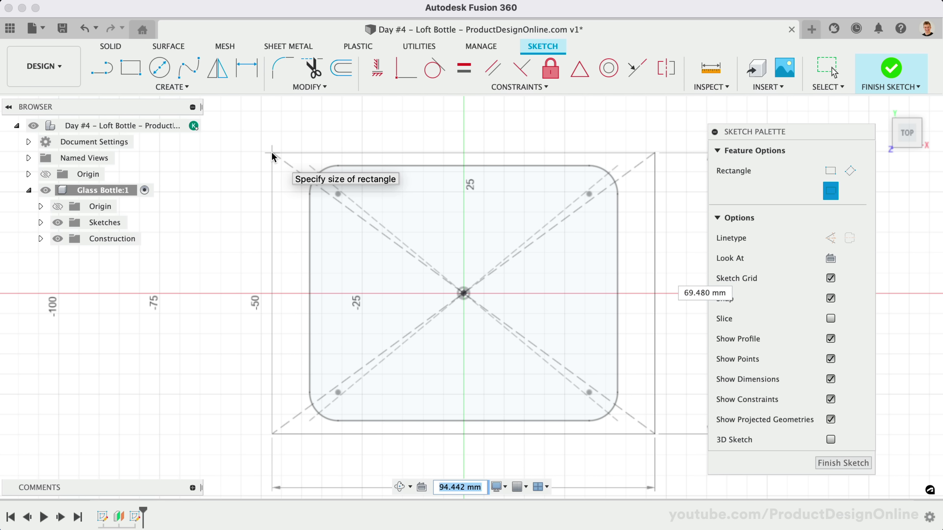
text(95)
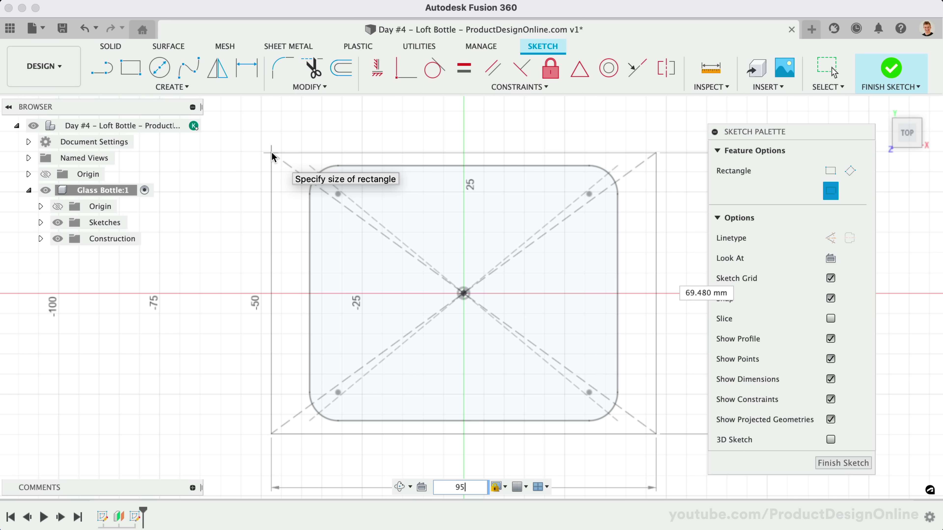
key(Tab)
text(6)
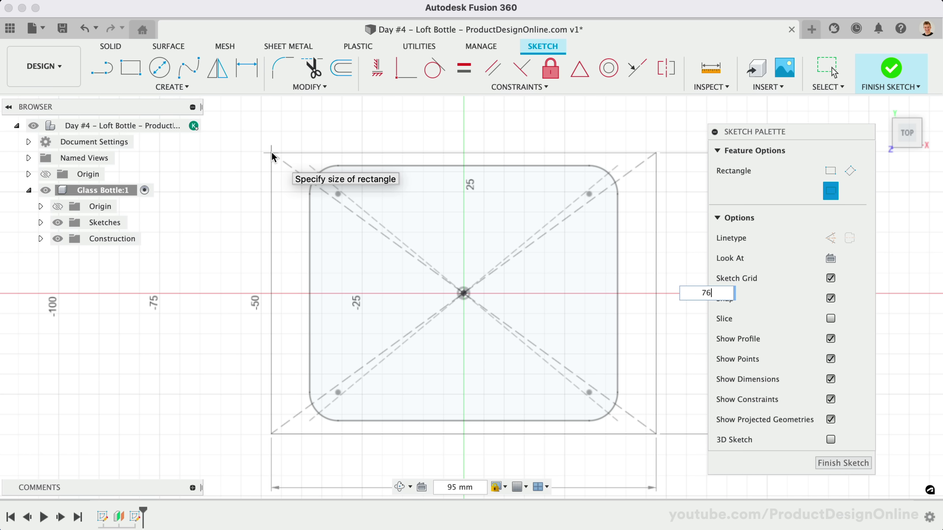
key(Tab)
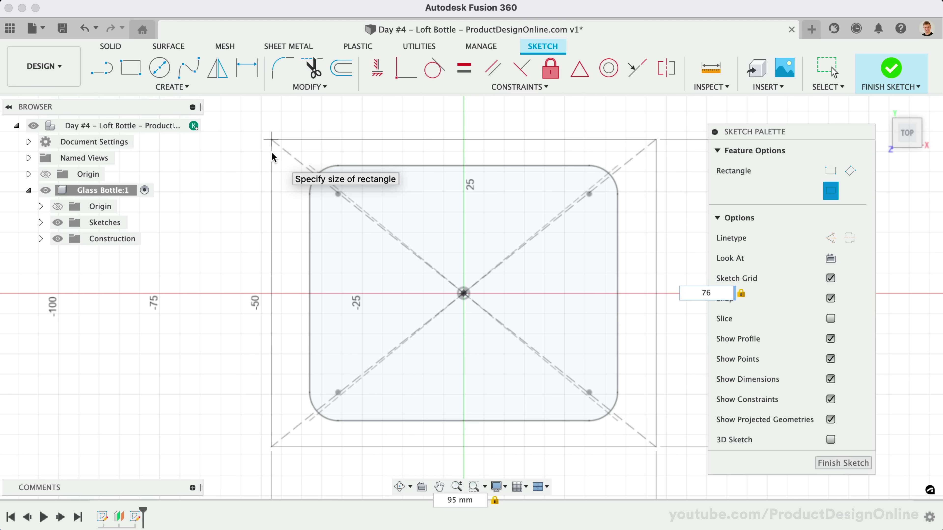
key(Return)
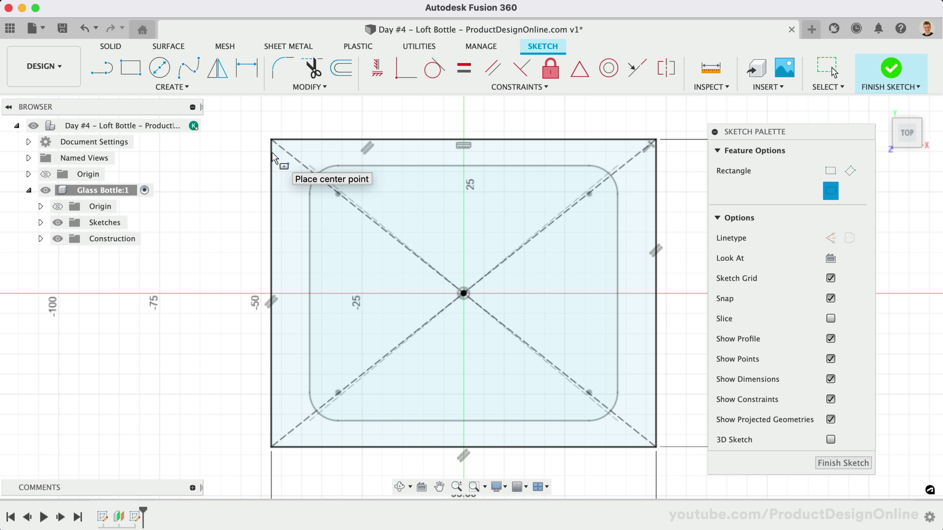
Fillet all four corners of the new rectangle with a 12 mm radius and finish the sketch.
scroll(272, 152, down, 3)
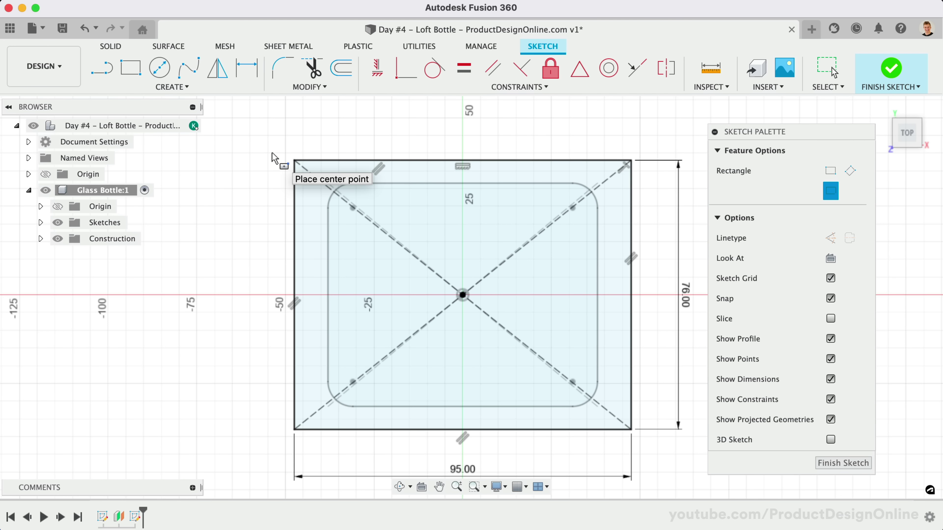
scroll(272, 153, right, 1)
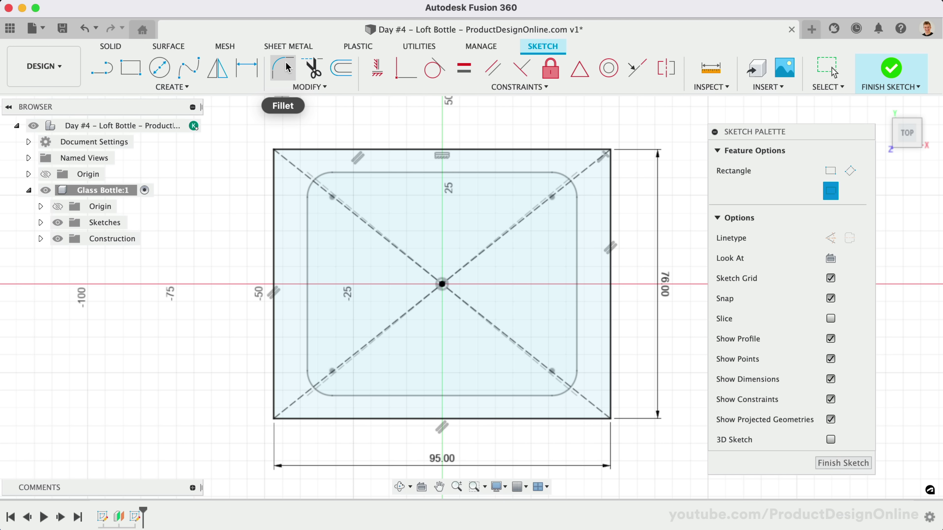
click(287, 68)
click(305, 150)
click(274, 183)
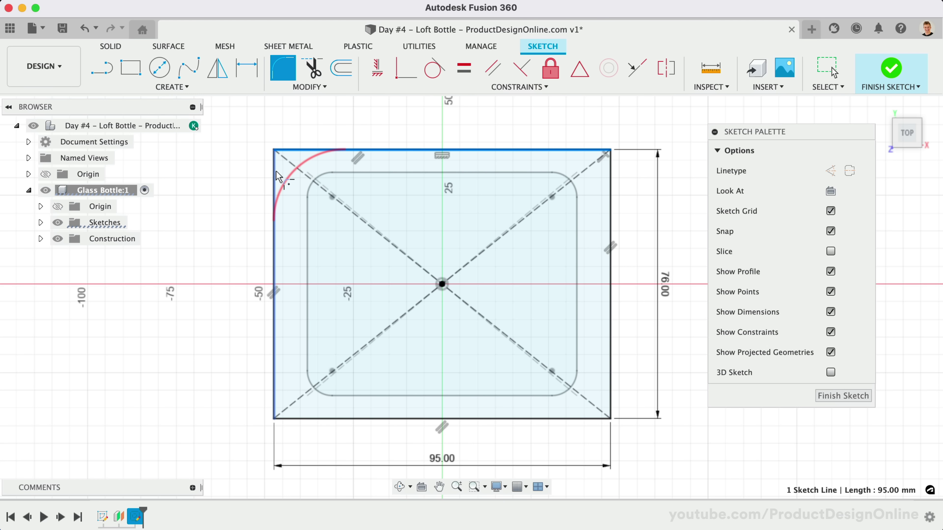
click(274, 327)
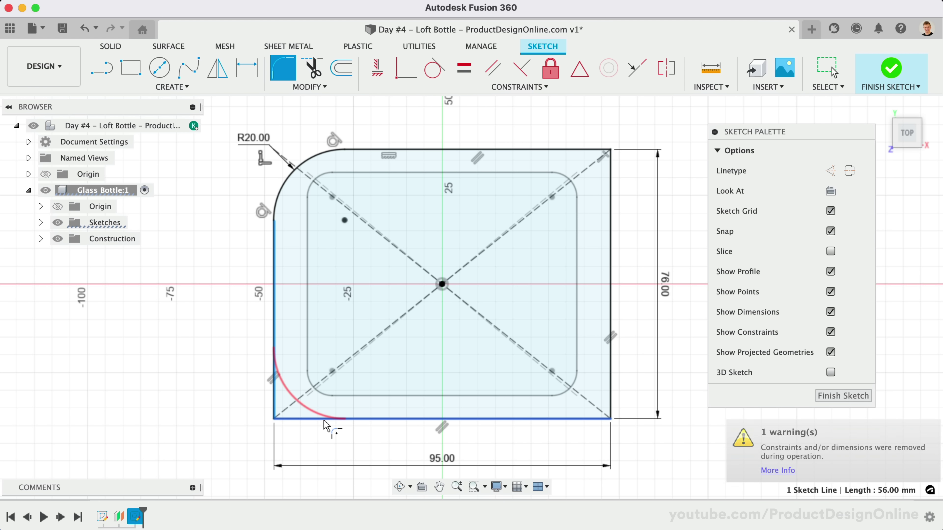
click(327, 419)
click(579, 419)
click(611, 382)
click(611, 294)
click(582, 150)
click(582, 150)
text(12)
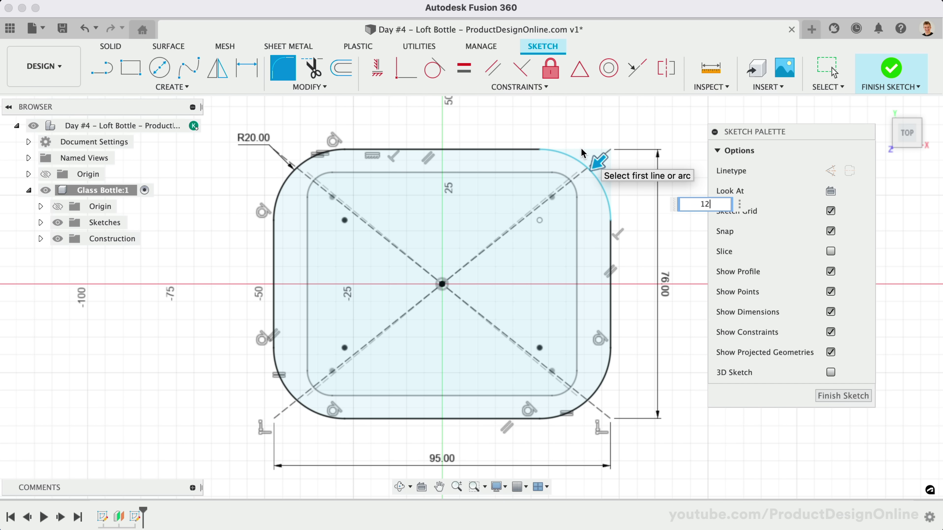
key(Return)
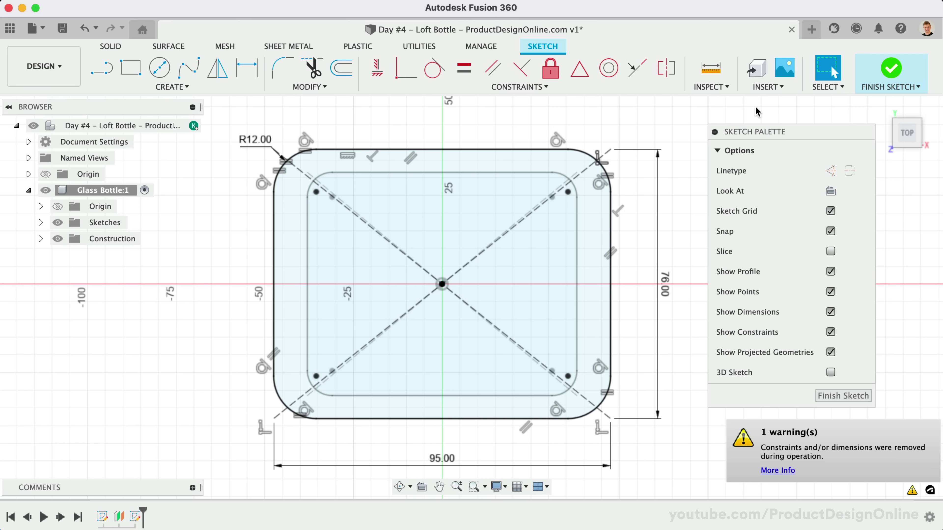
click(892, 78)
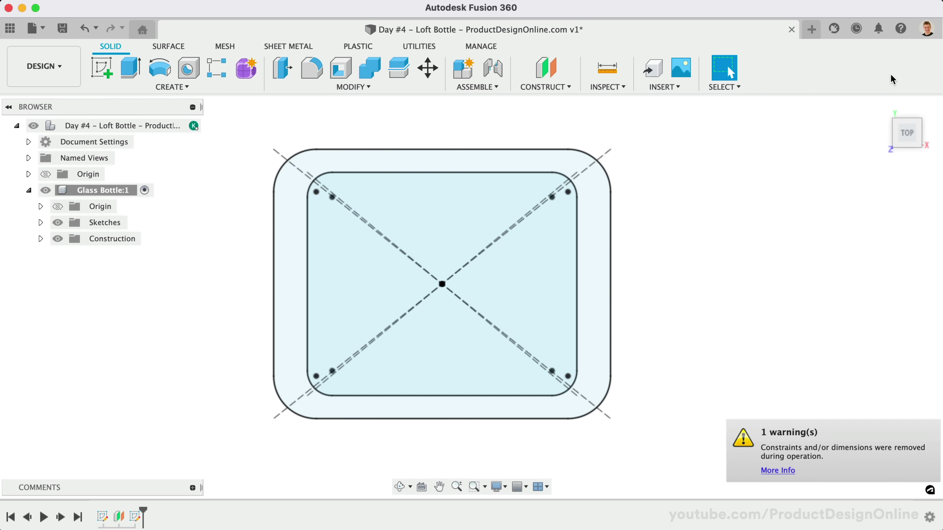
Create a construction plane offset 38 mm above the upper rounded rectangle profile.
click(884, 107)
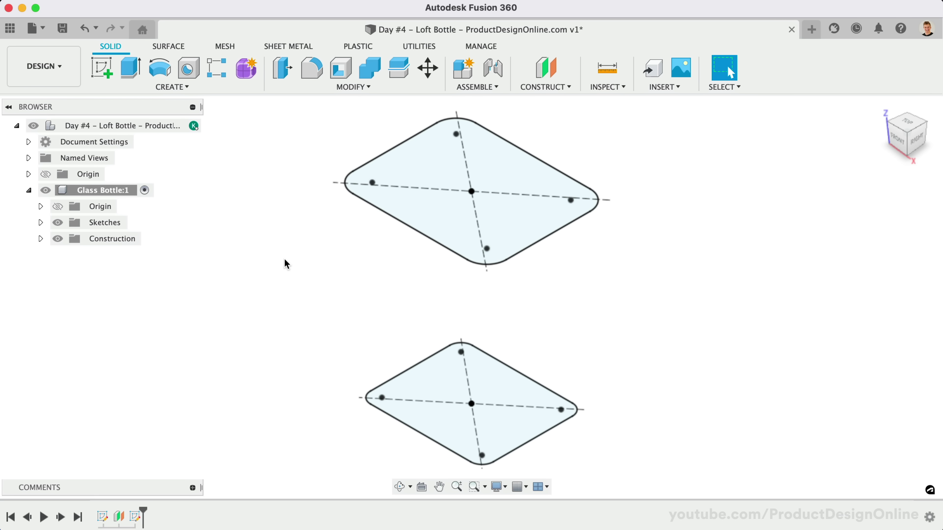
click(546, 70)
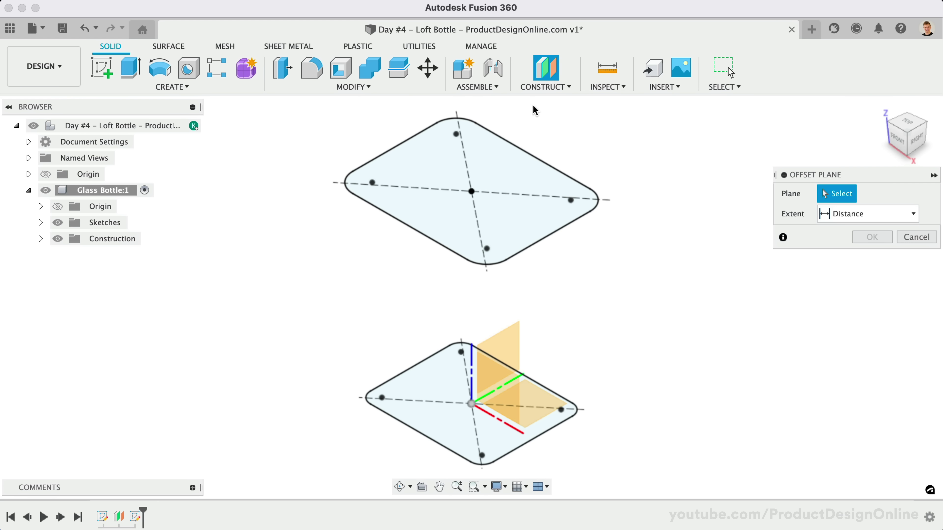
click(492, 162)
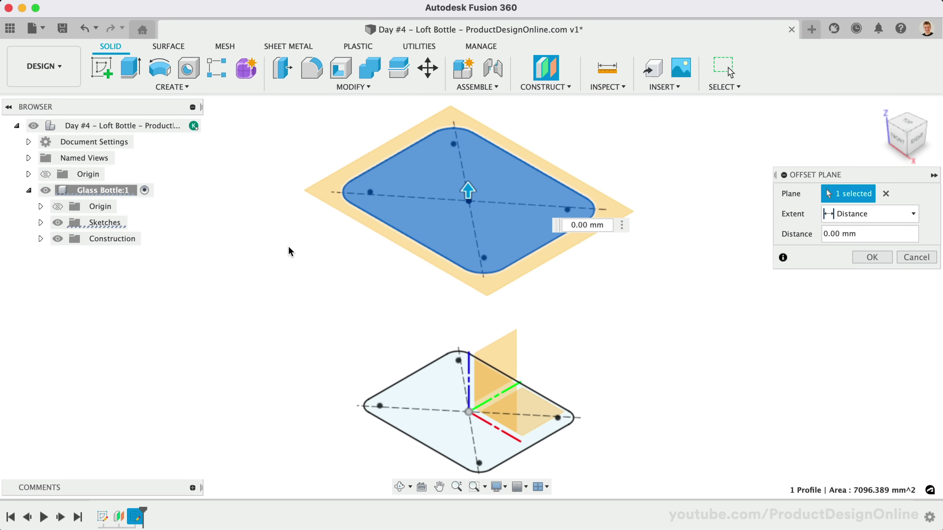
scroll(288, 247, down, 3)
scroll(288, 247, up, 1)
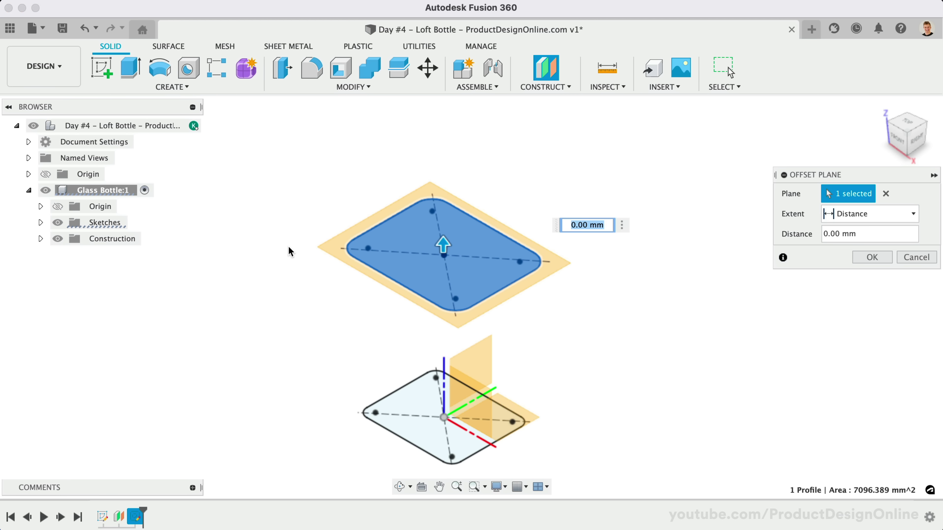
text(38)
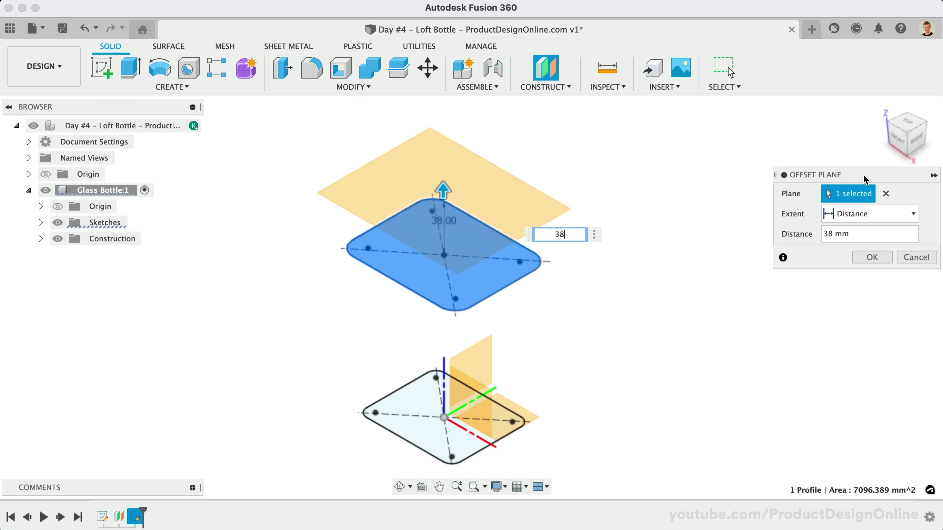
click(882, 260)
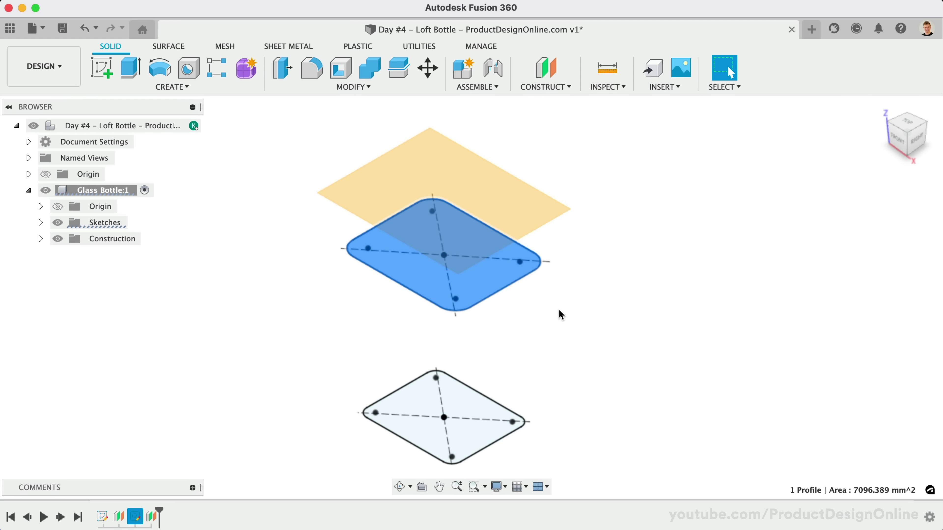
click(46, 174)
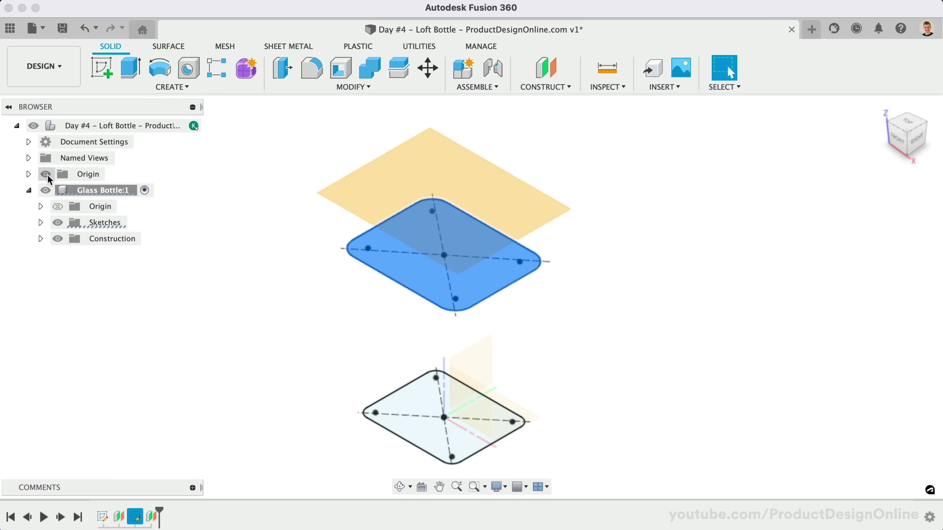
click(46, 174)
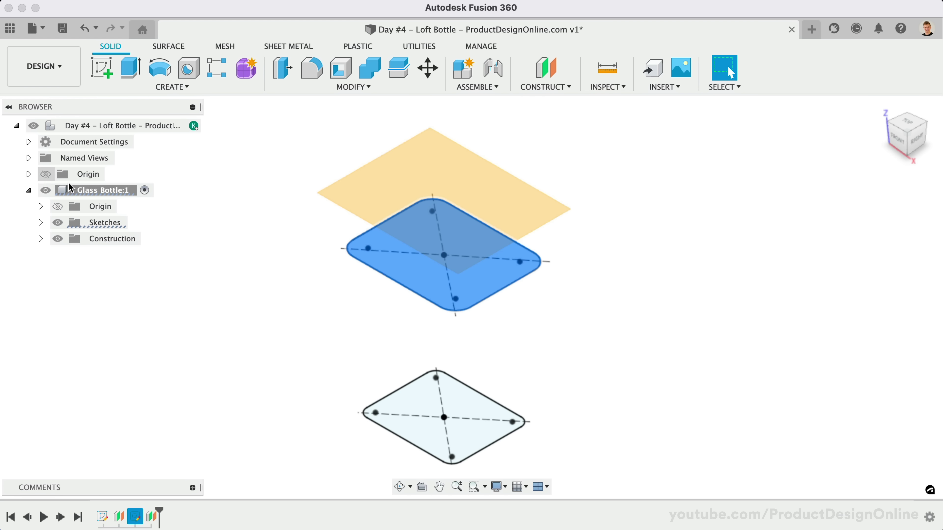
click(524, 341)
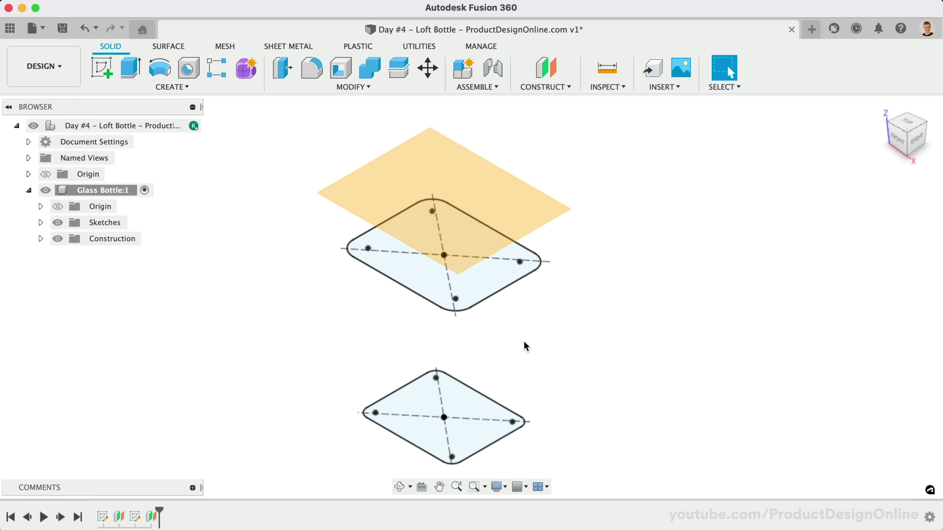
Create a construction plane offset 89 mm above the existing uppermost construction plane.
scroll(524, 342, down, 4)
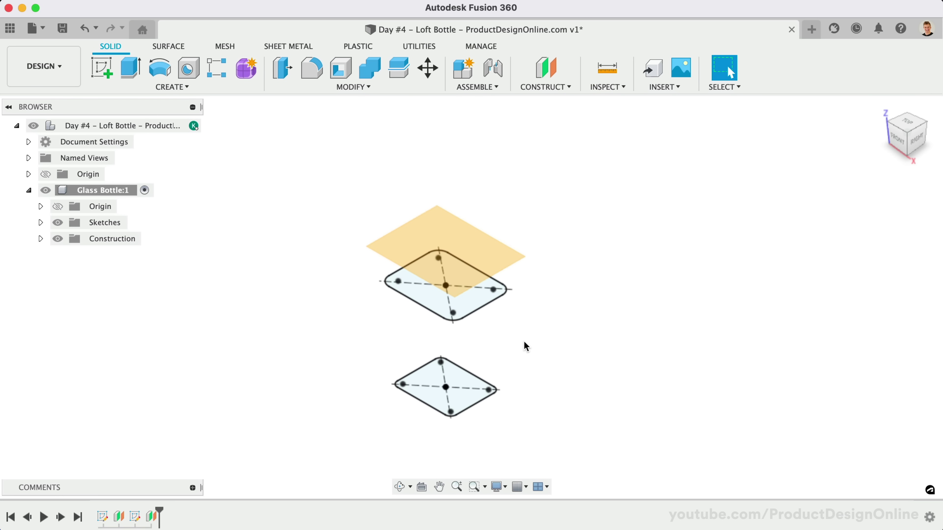
click(546, 68)
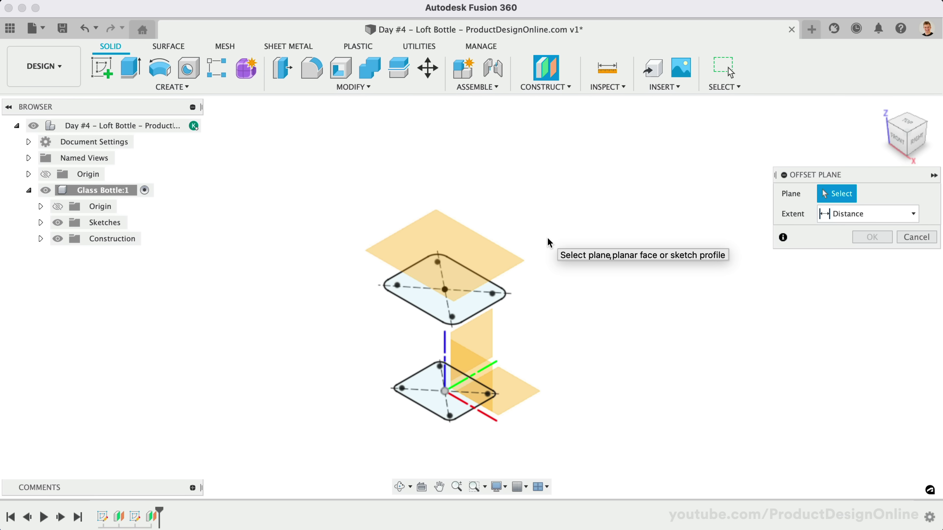
click(426, 238)
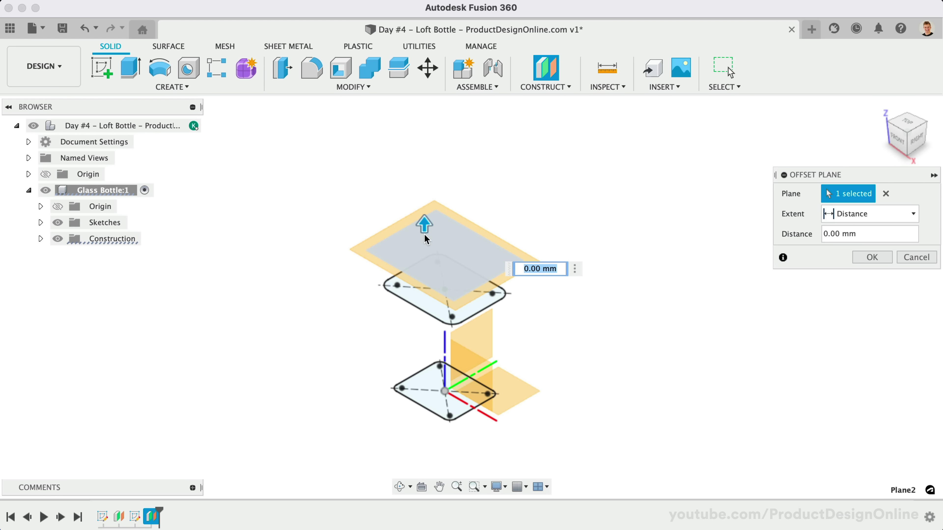
text(89)
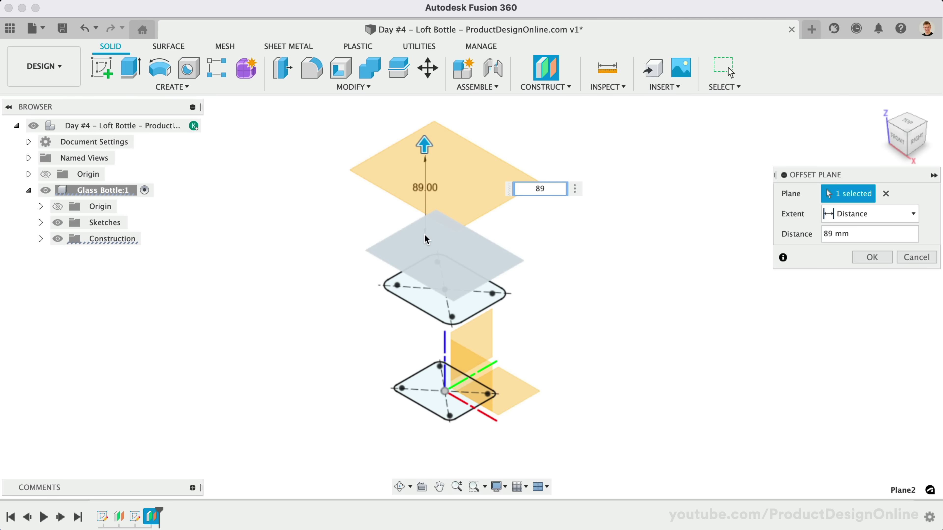
click(874, 258)
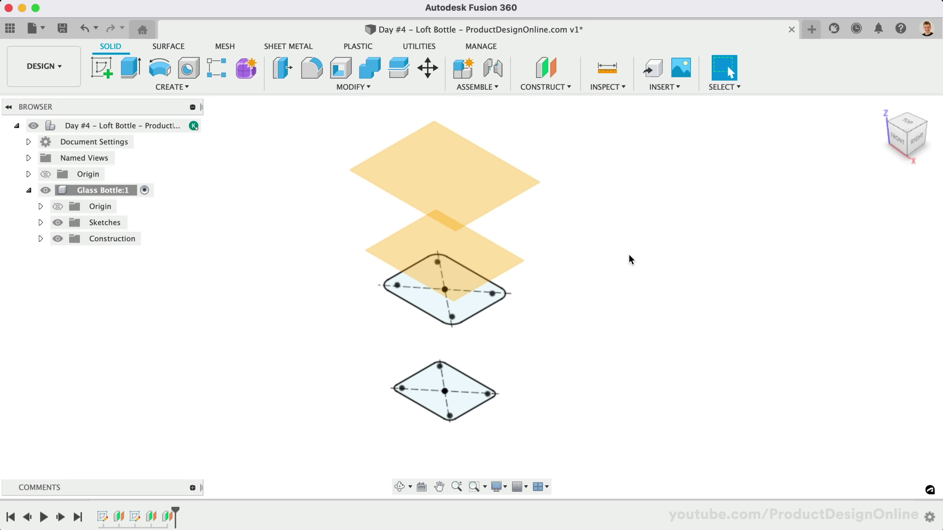
Sketch a 40 mm diameter circle centered on the origin on the lower visible construction plane, and finish the sketch.
key(c)
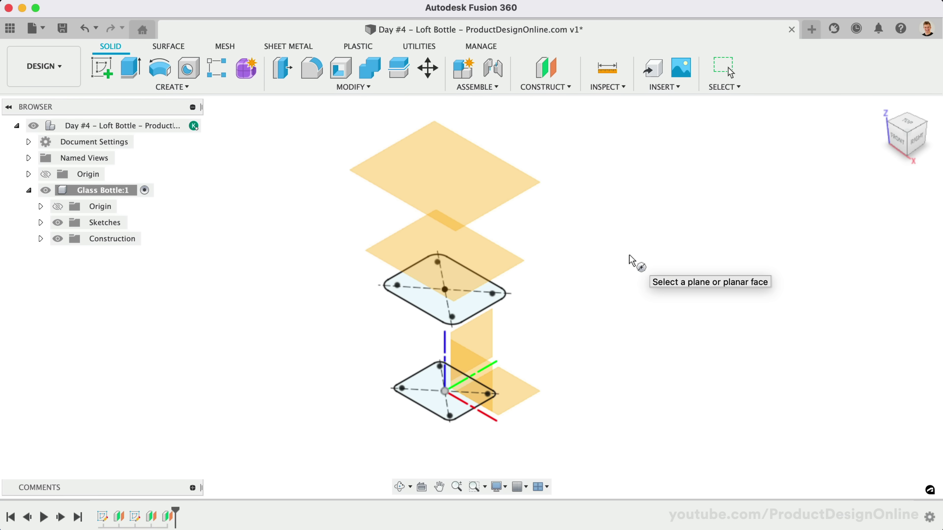
click(484, 251)
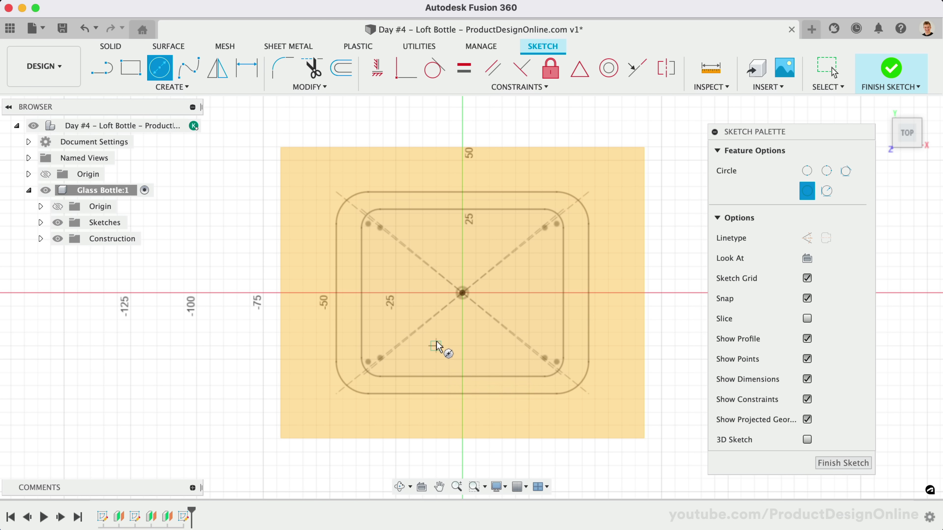
click(462, 294)
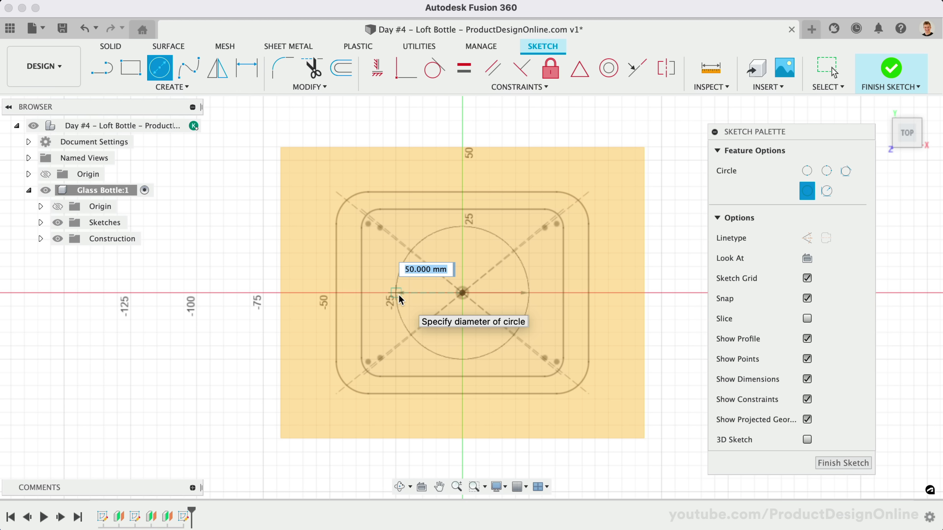
text(40)
key(Return)
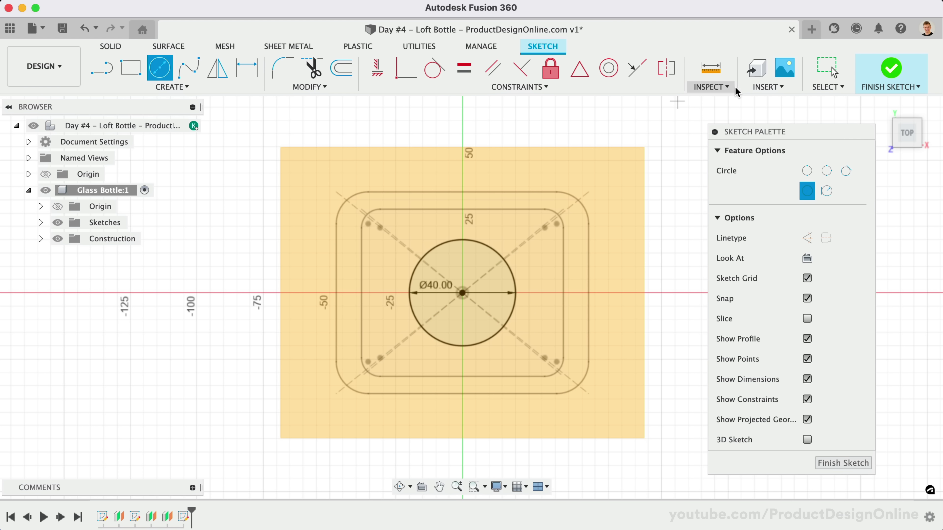
click(881, 110)
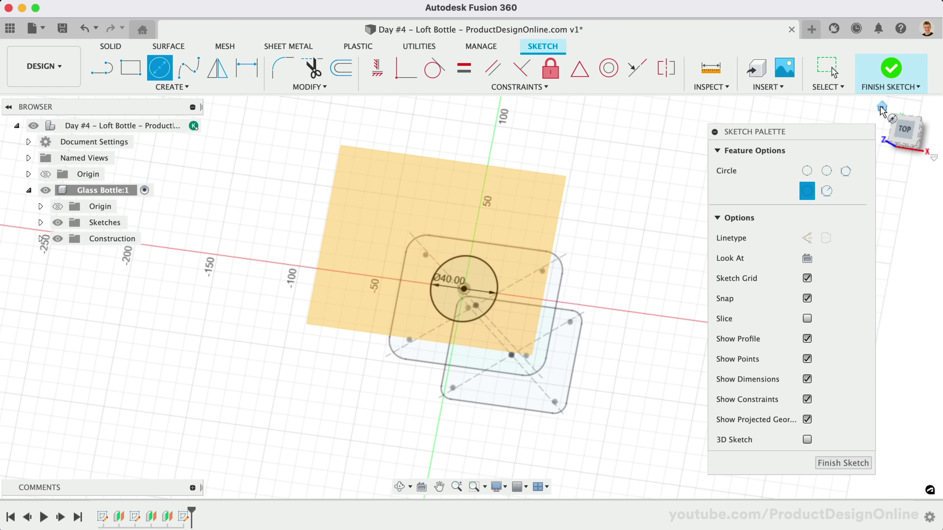
scroll(473, 407, up, 1)
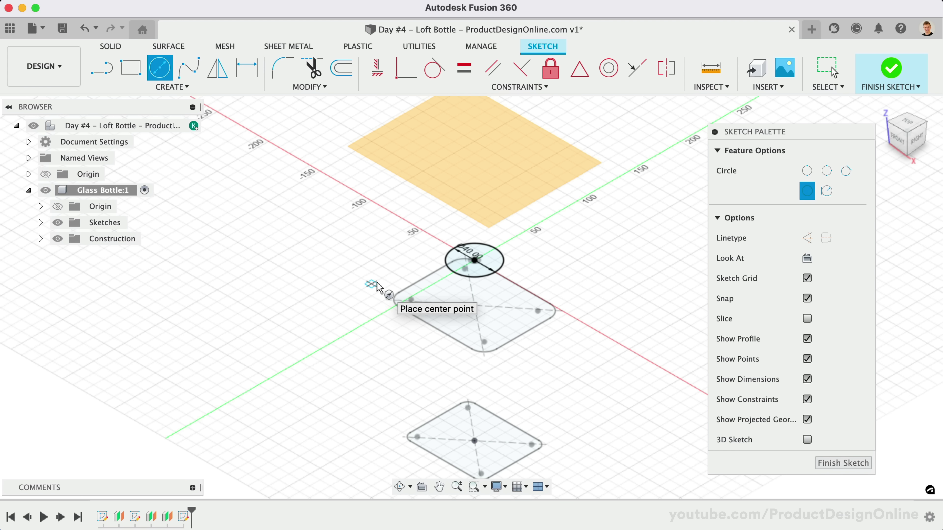
scroll(378, 287, down, 2)
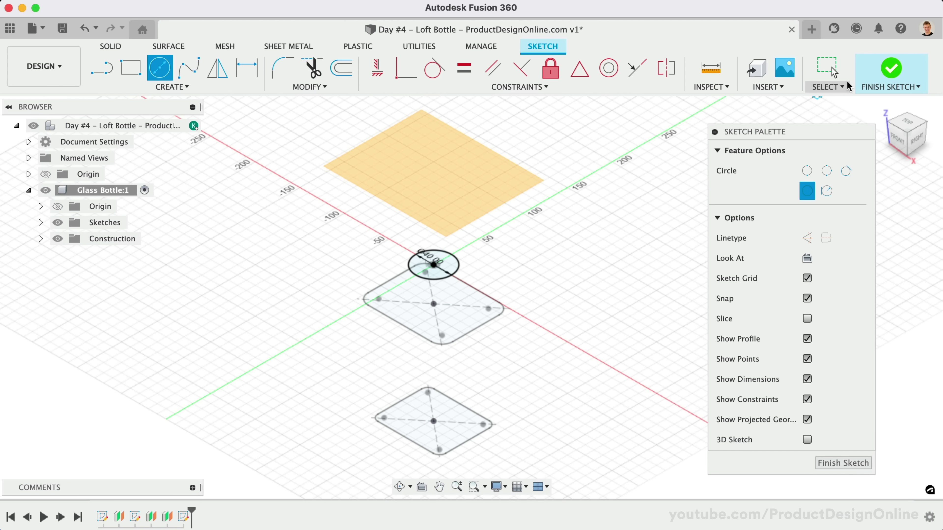
click(890, 68)
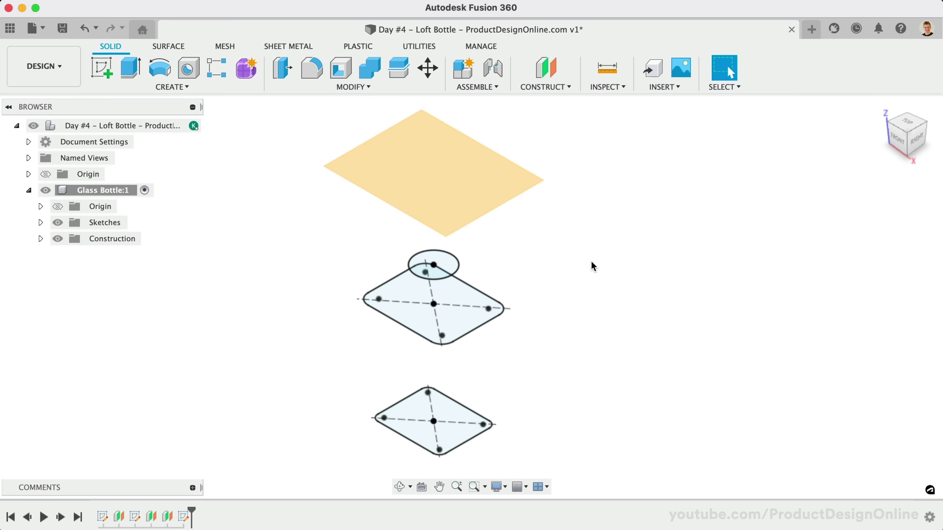
Sketch a 30 mm diameter circle centered on the origin on the topmost construction plane, and finish the sketch.
key(c)
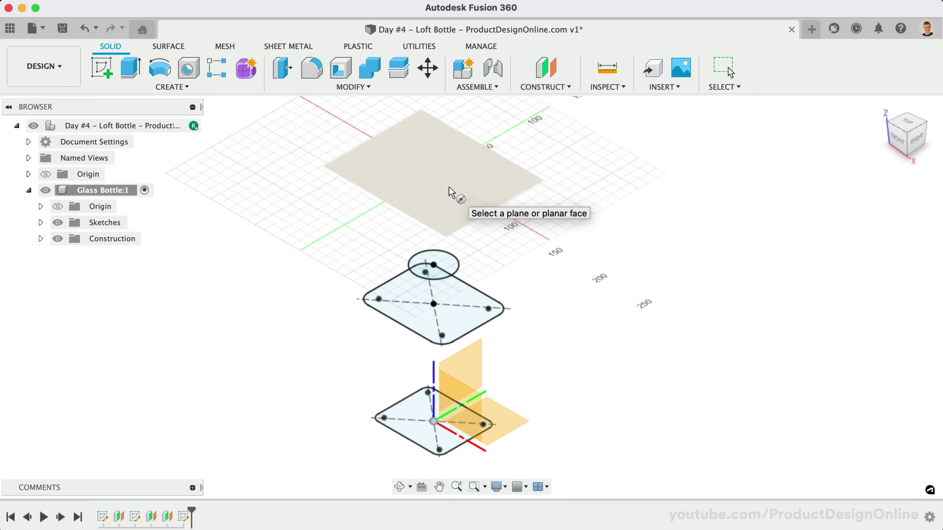
click(448, 188)
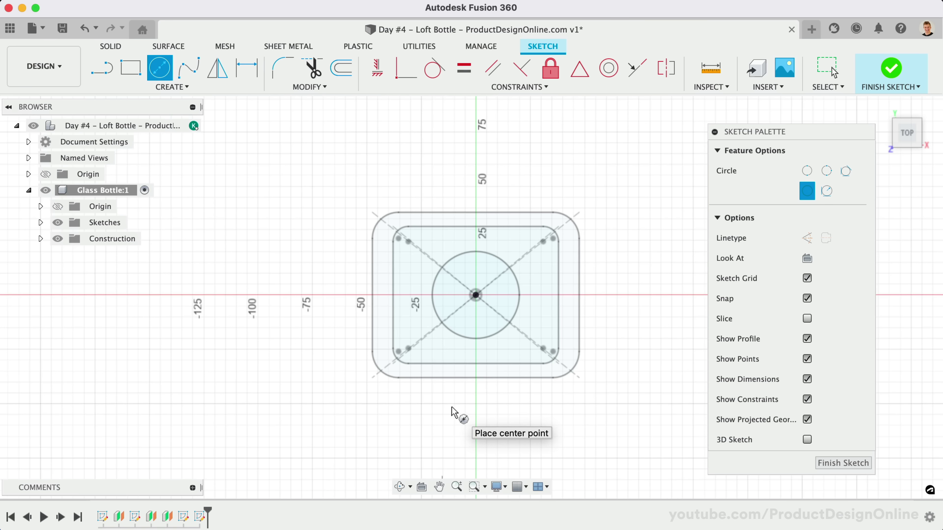
click(487, 296)
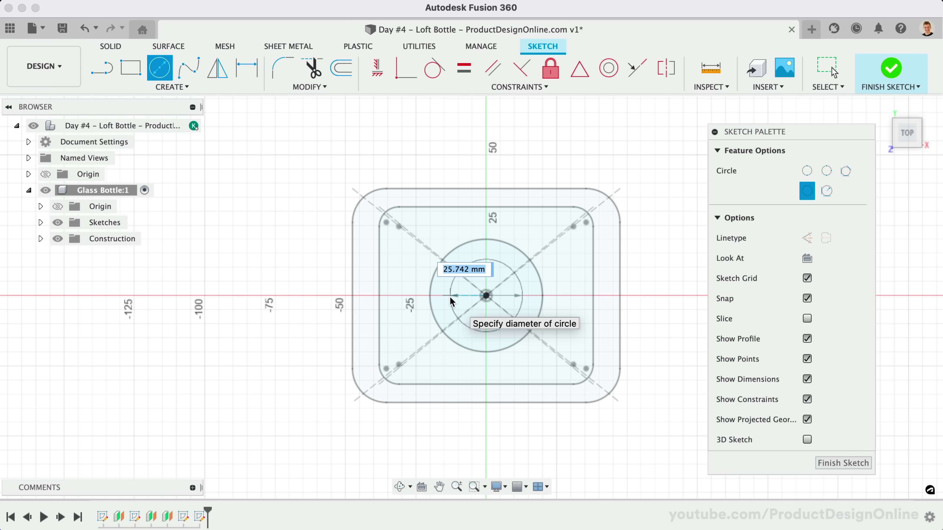
text(30)
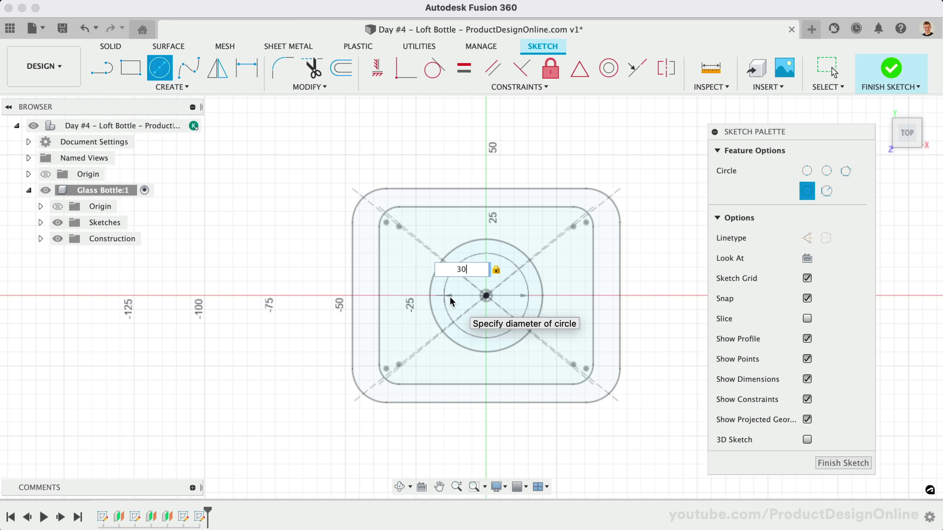
key(Return)
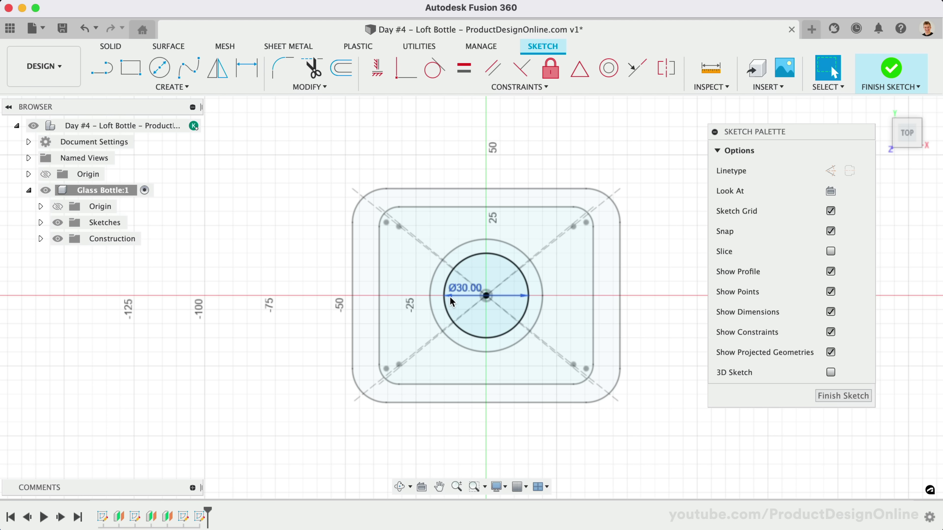
click(892, 68)
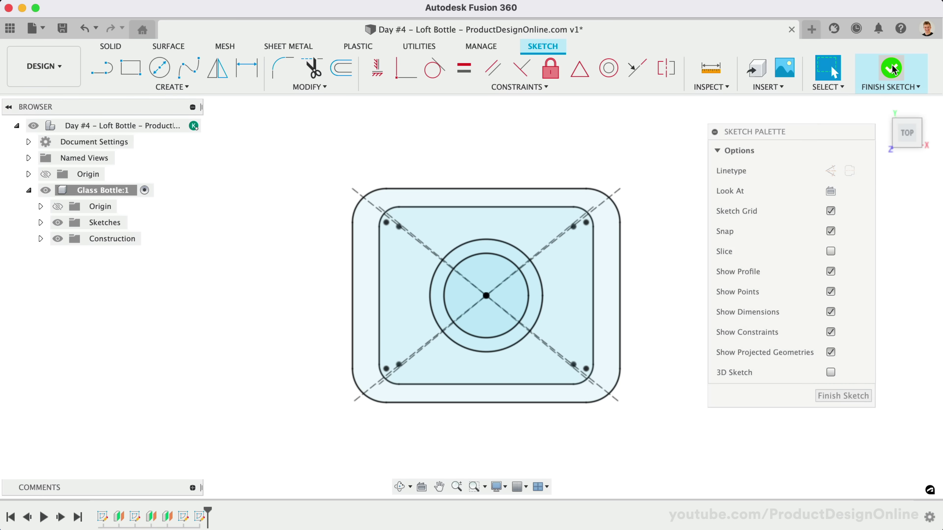
click(882, 109)
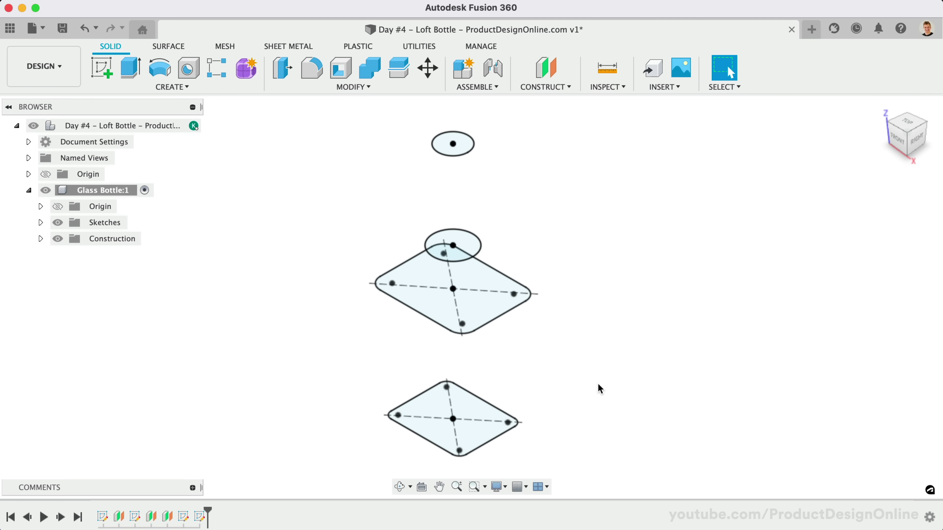
click(463, 411)
click(469, 298)
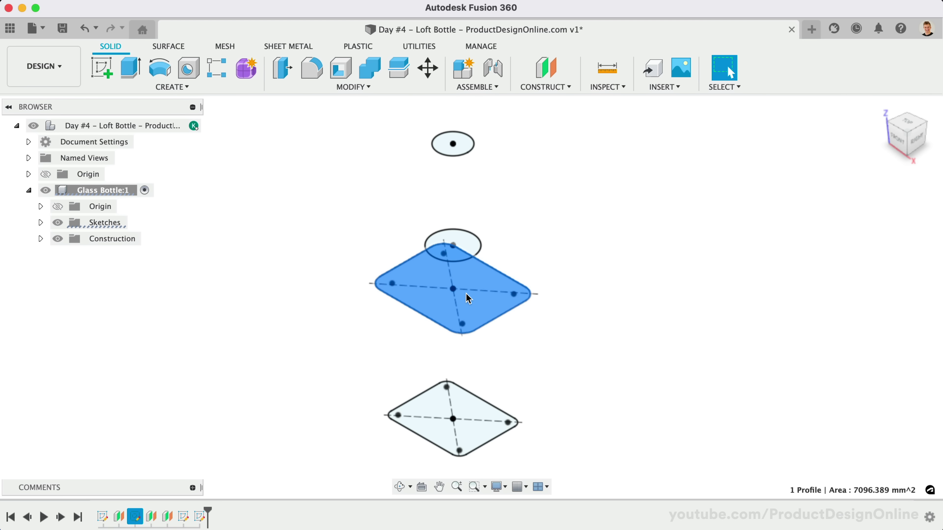
click(462, 245)
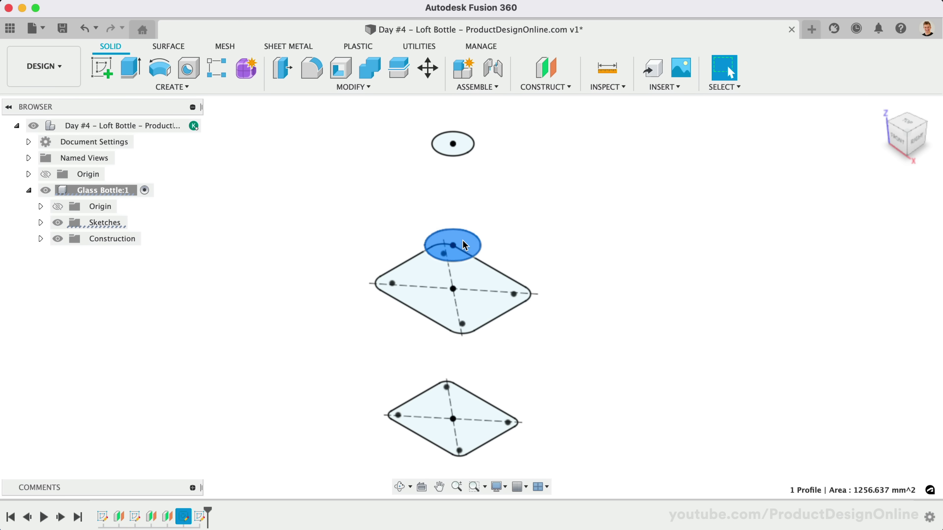
click(460, 140)
click(614, 180)
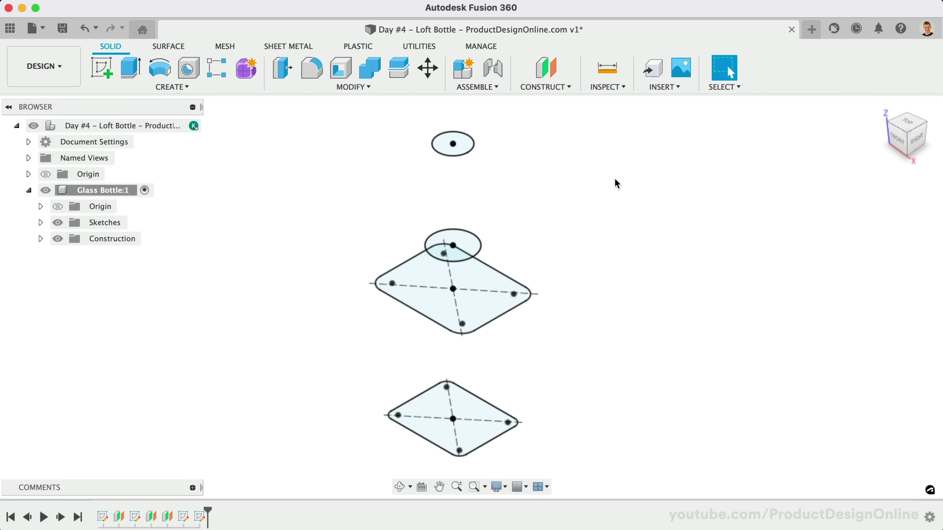
Start a loft through the lower rounded rectangle, the upper rounded rectangle, the middle circle and the top circle, in that order.
scroll(615, 179, right, 2)
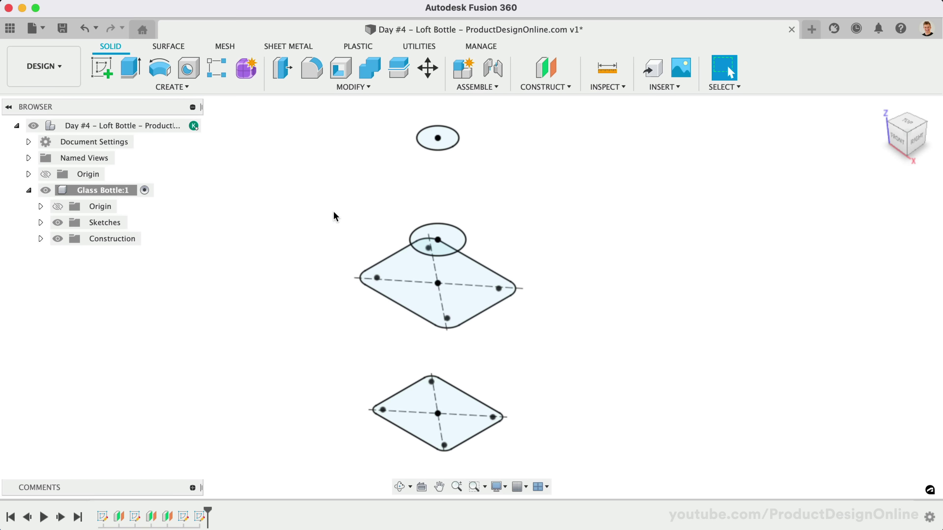
click(189, 87)
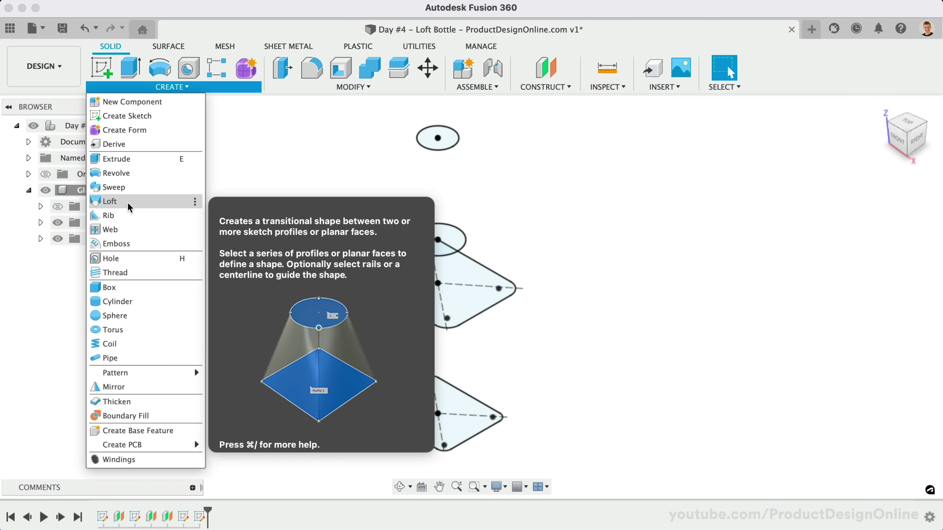
click(122, 202)
drag(722, 182, 696, 173)
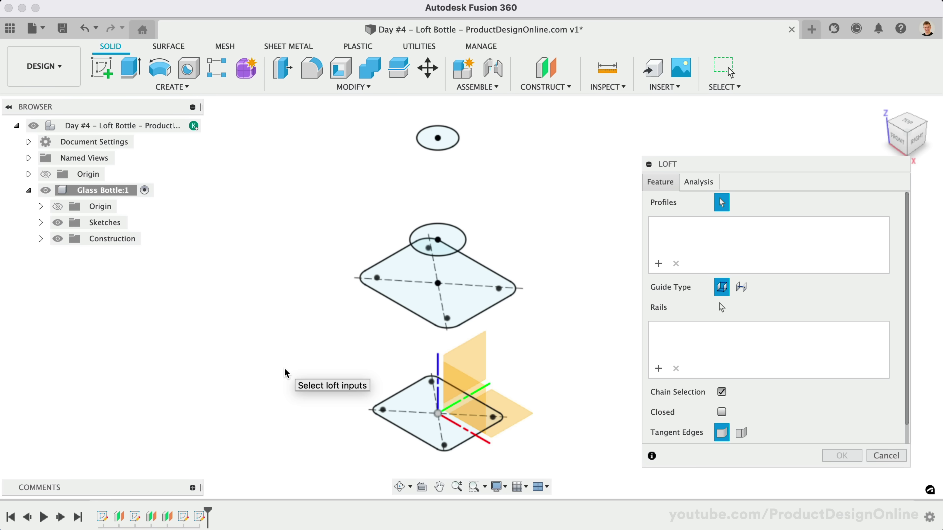
click(417, 427)
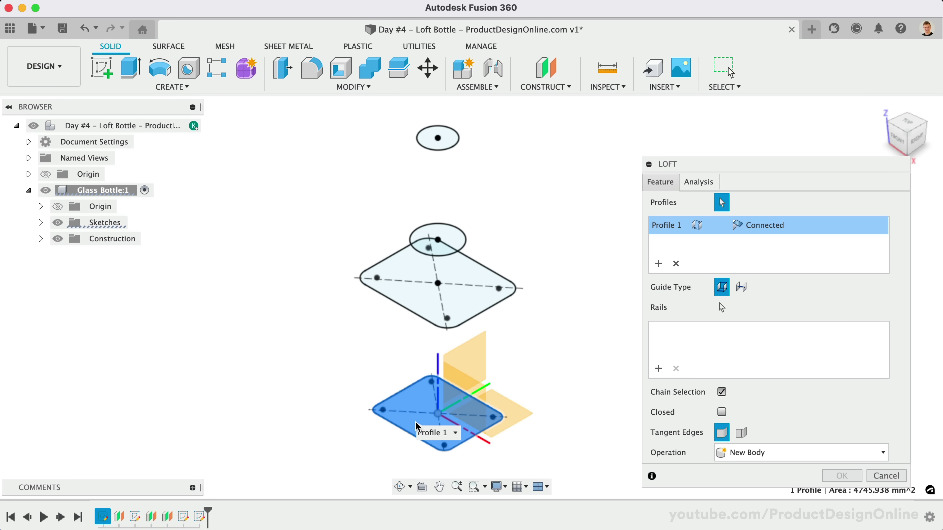
click(425, 304)
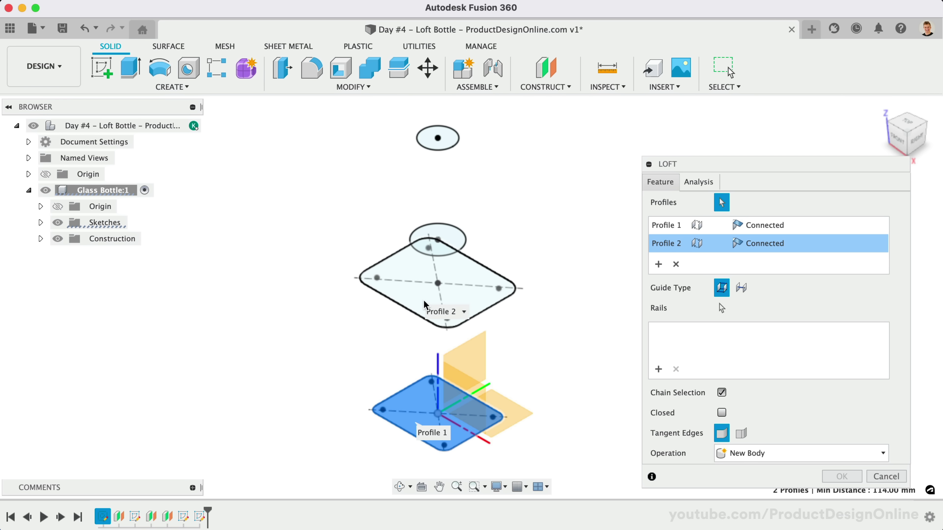
click(459, 238)
click(439, 139)
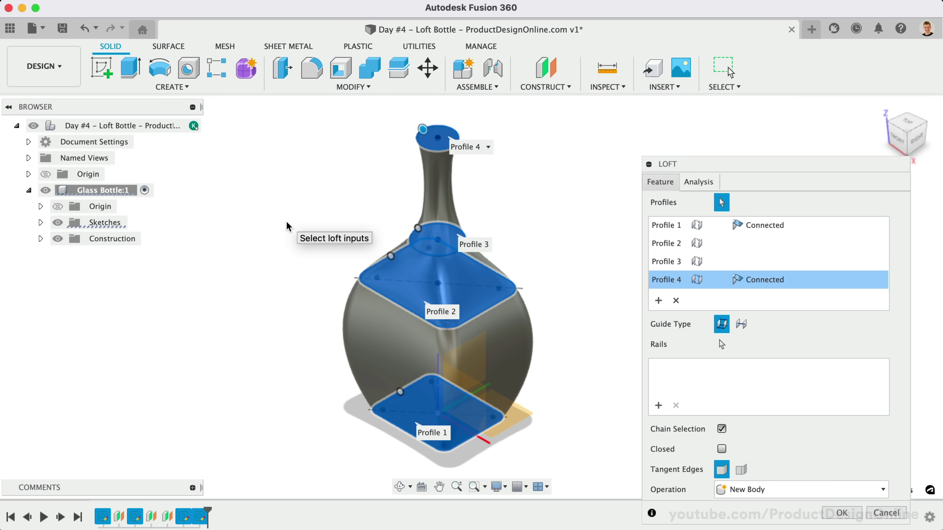
Try the Direction end condition on Profile 4 and Profile 1 of the loft.
click(899, 140)
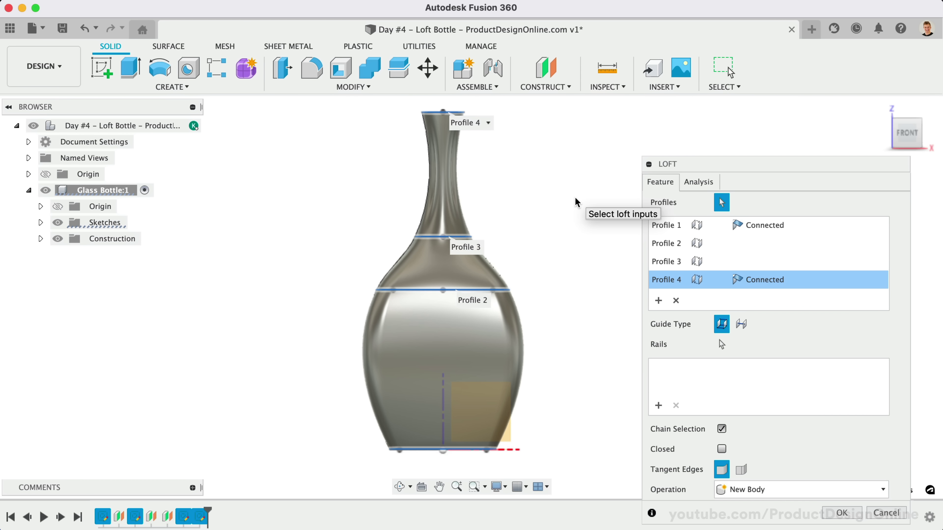
click(895, 125)
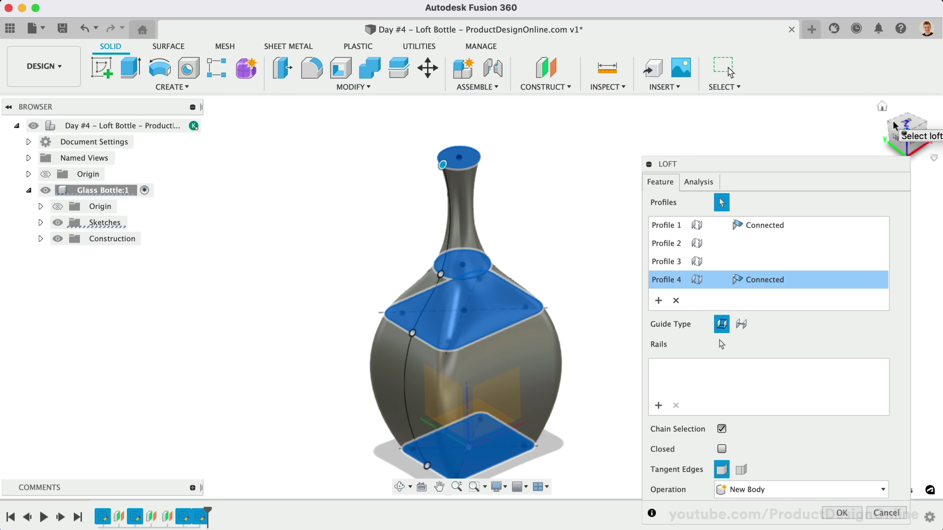
click(903, 141)
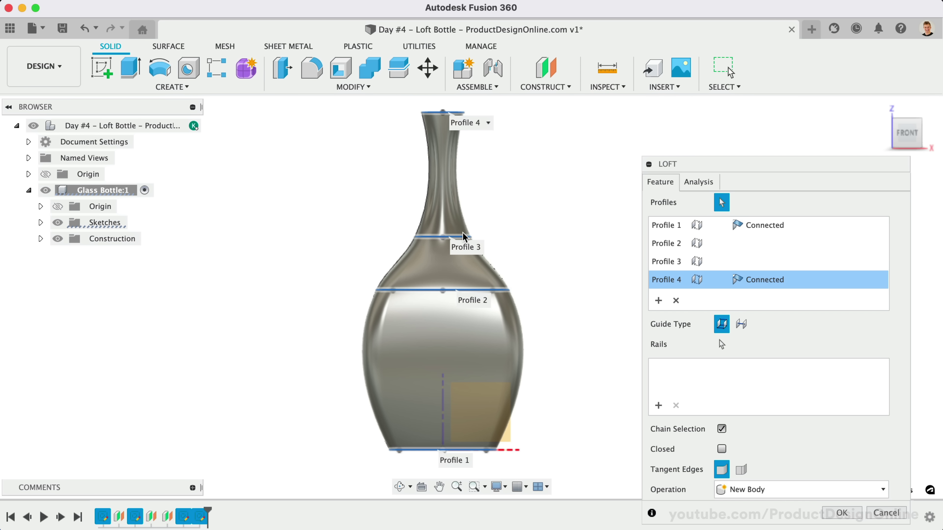
drag(767, 174, 735, 158)
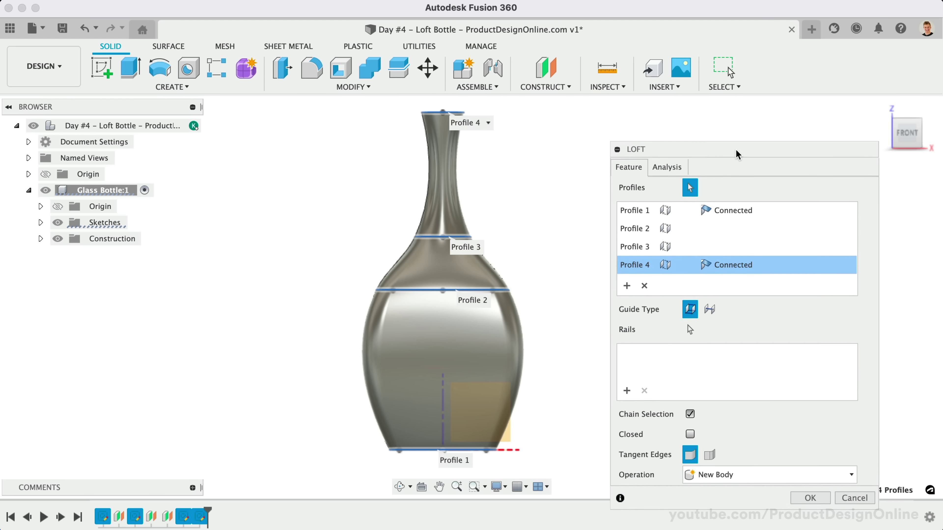
click(722, 268)
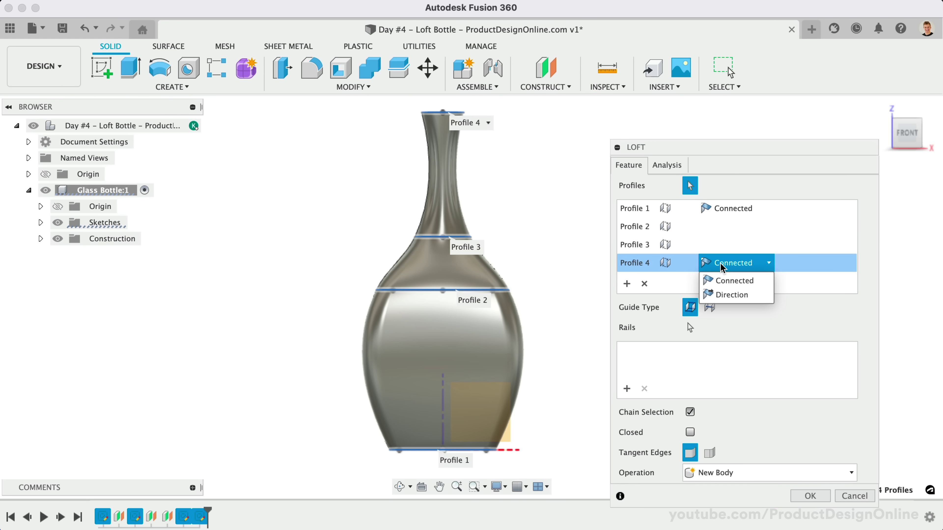
click(726, 294)
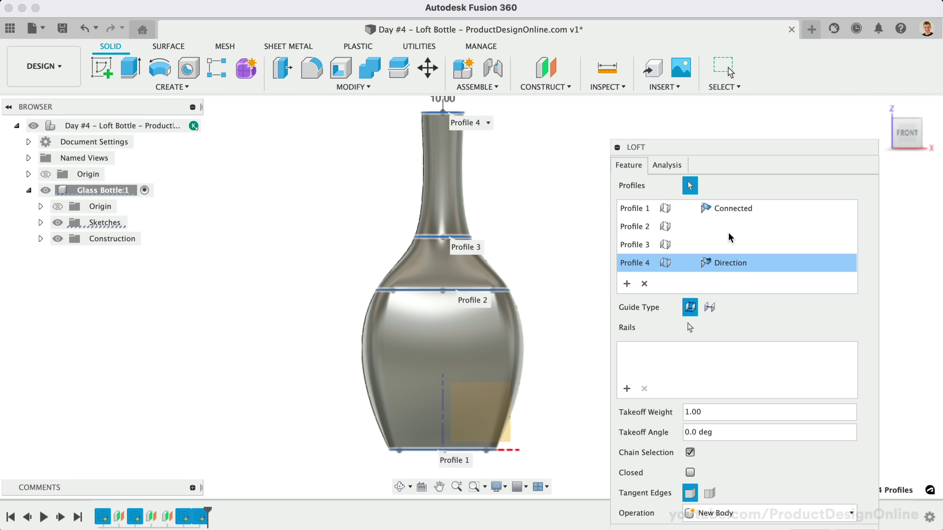
click(730, 208)
click(732, 241)
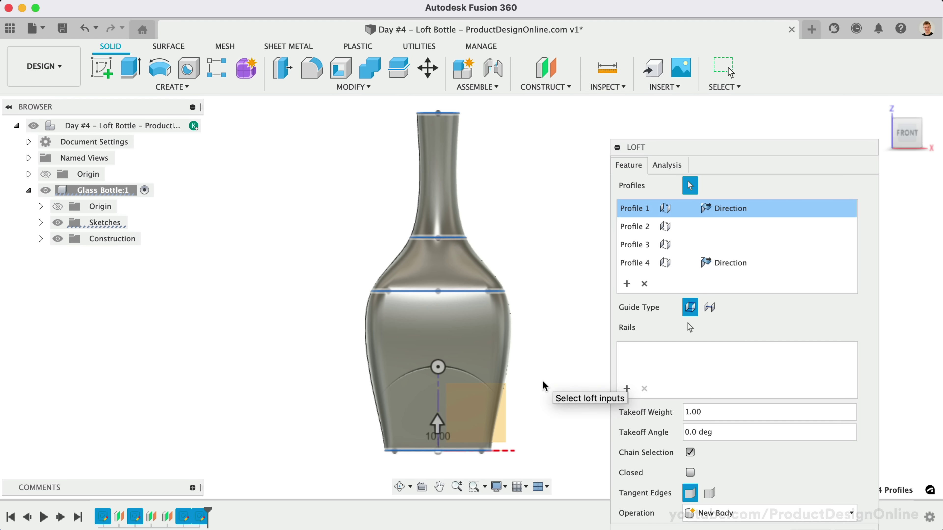
Try the Centerline guide type for the loft, and cancel the loft without creating a body.
drag(699, 148, 678, 73)
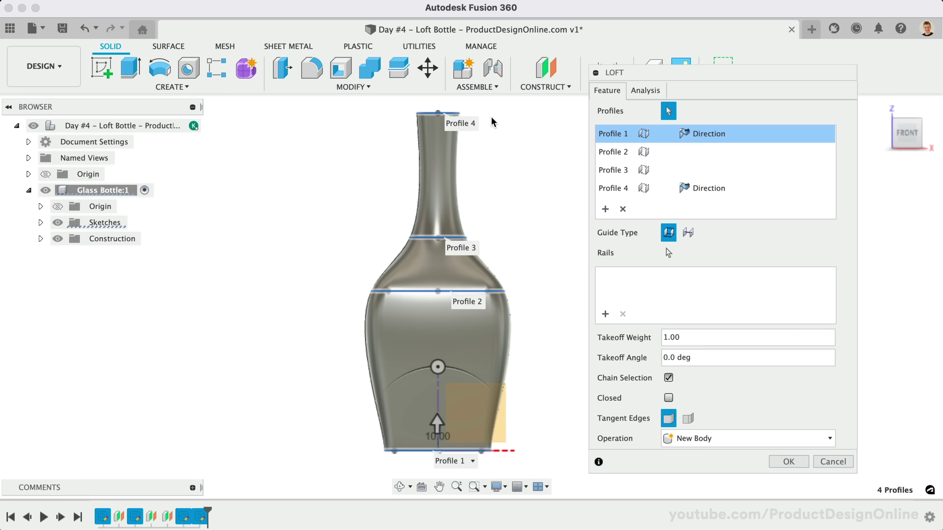
click(689, 234)
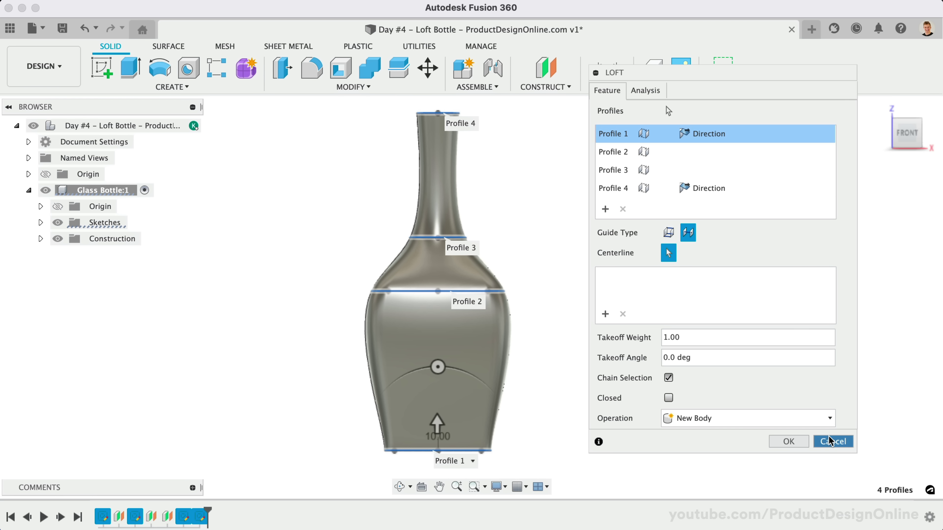
click(832, 442)
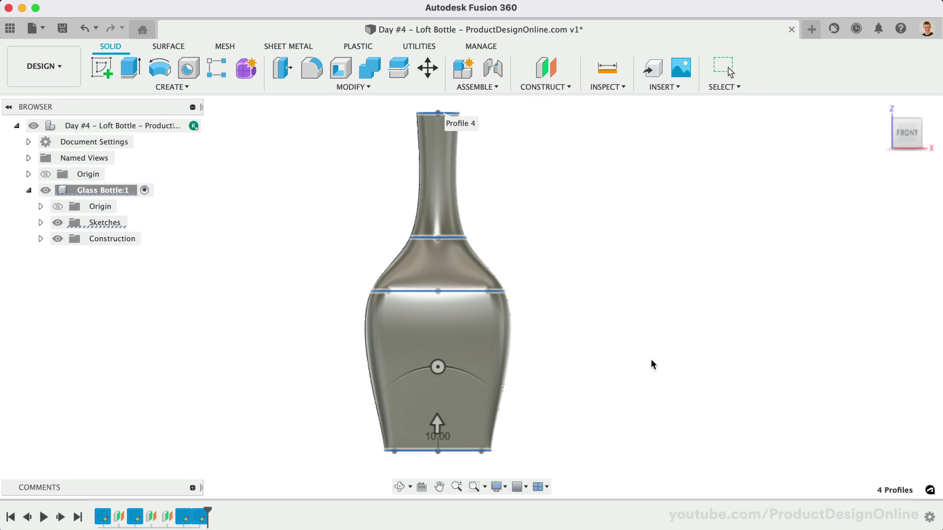
key(Escape)
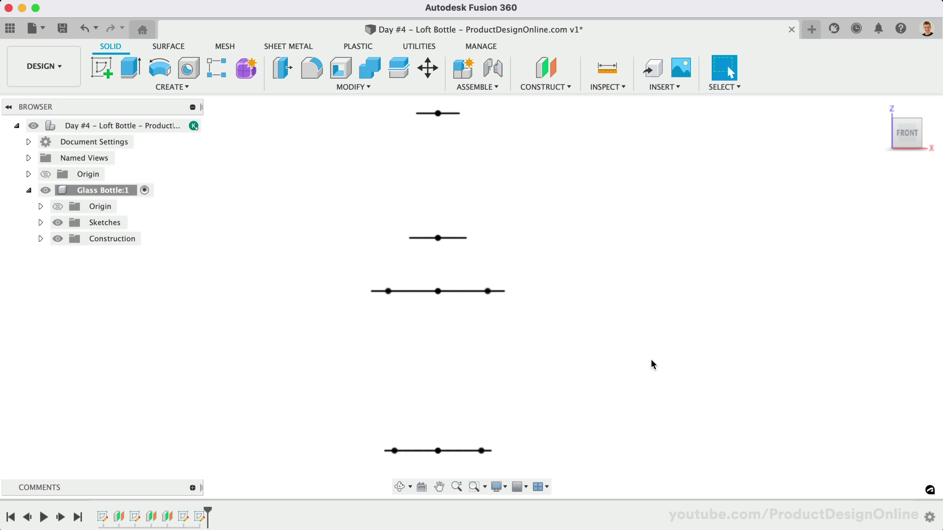
Show the Glass Bottle component's origin, create a sketch on its XZ plane, and hide the origin again.
click(883, 108)
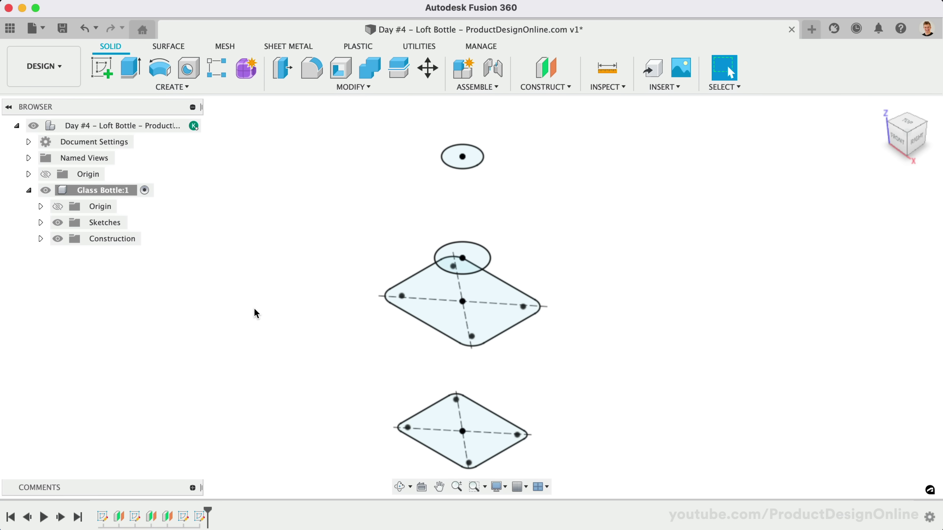
click(58, 206)
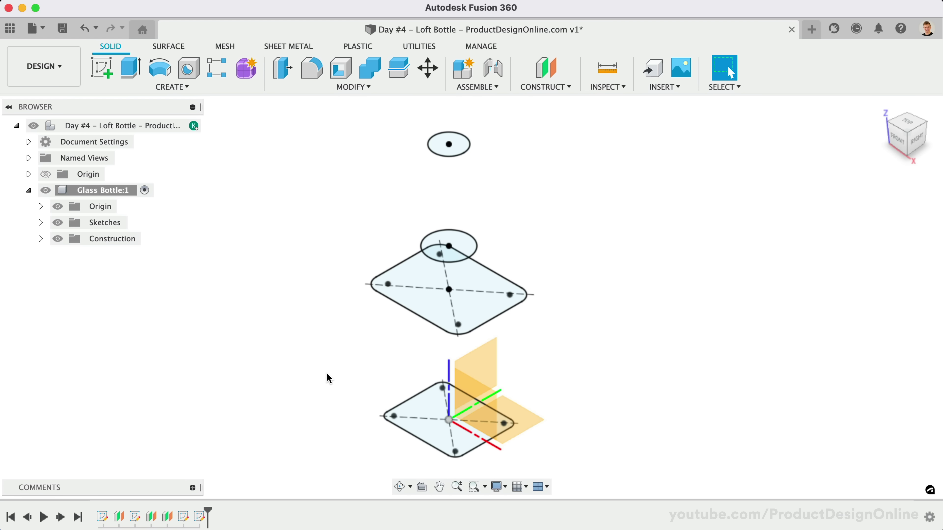
right_click(469, 387)
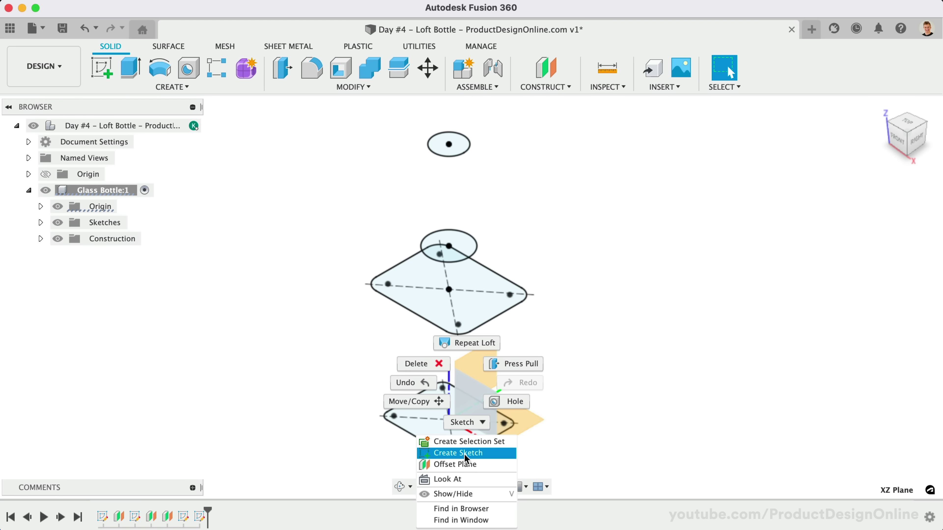
click(491, 453)
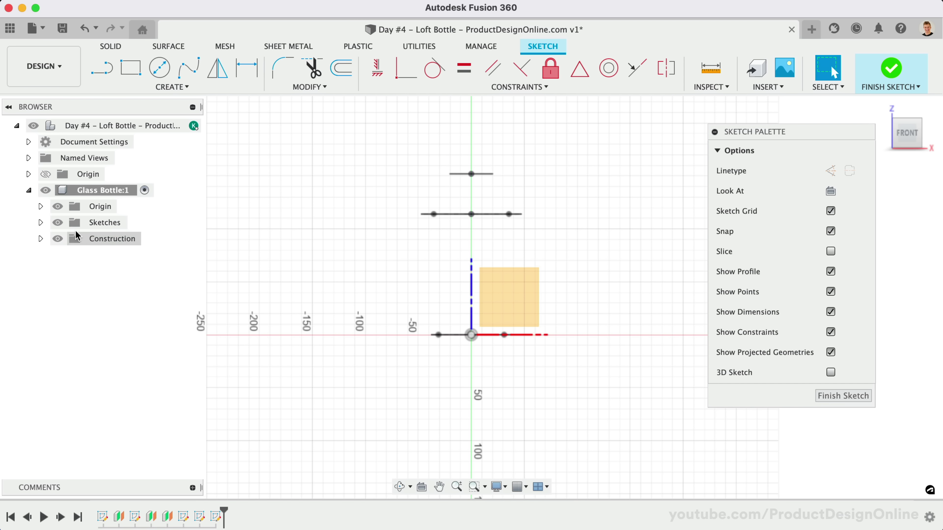
click(57, 207)
scroll(320, 309, down, 4)
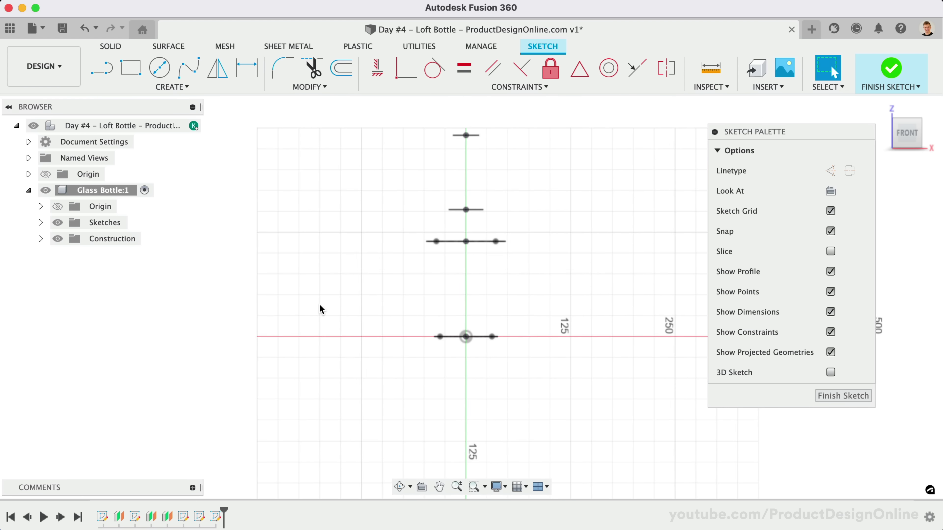
Use Intersect to project points where the XZ sketch plane crosses the negative-X edge of each rounded rectangle and both circles, keeping Projection Link enabled.
click(883, 107)
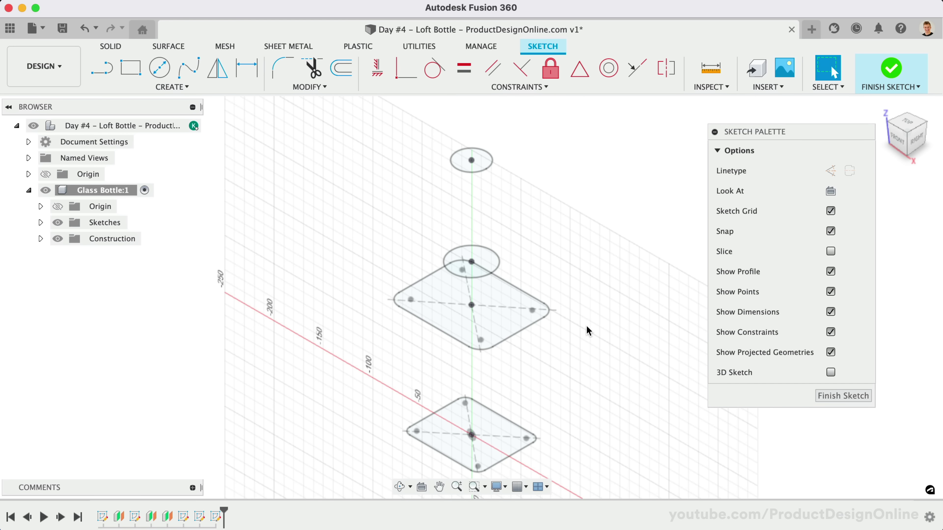
middle_drag(465, 438, 438, 424)
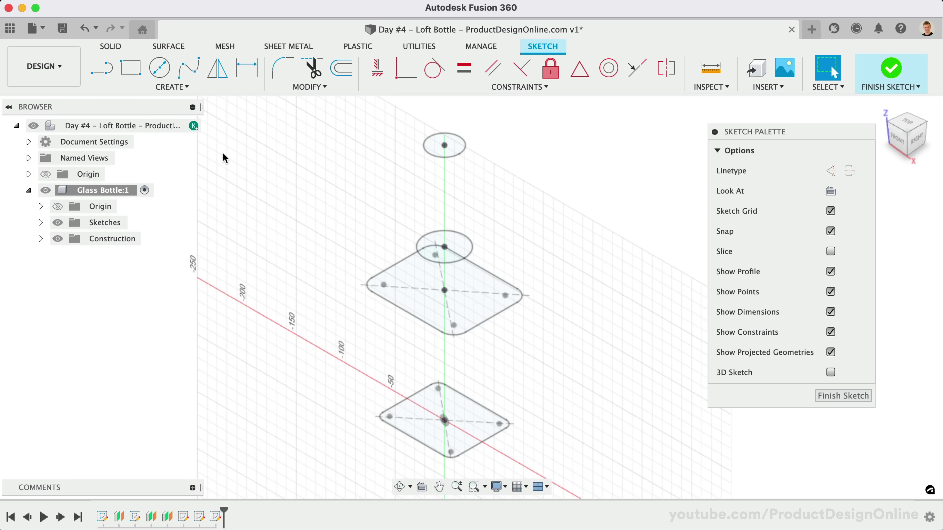
click(206, 88)
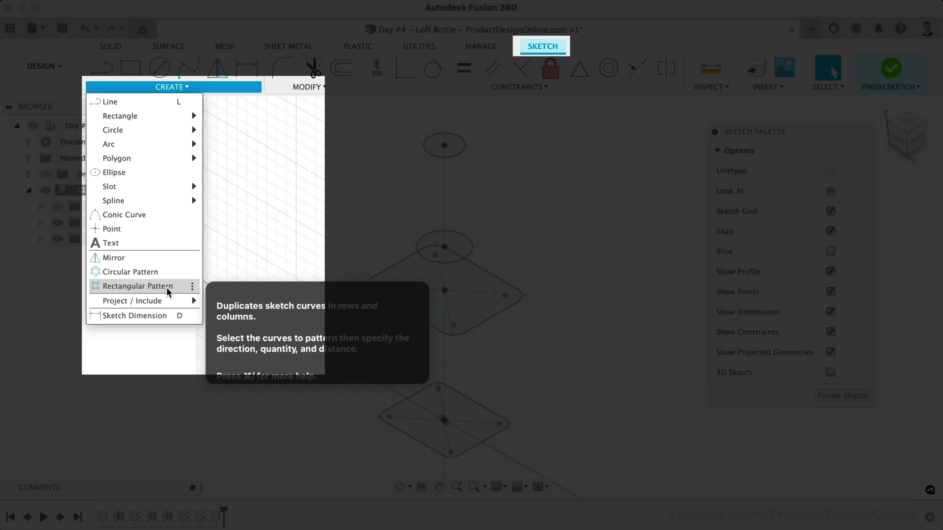
mouse_move(162, 299)
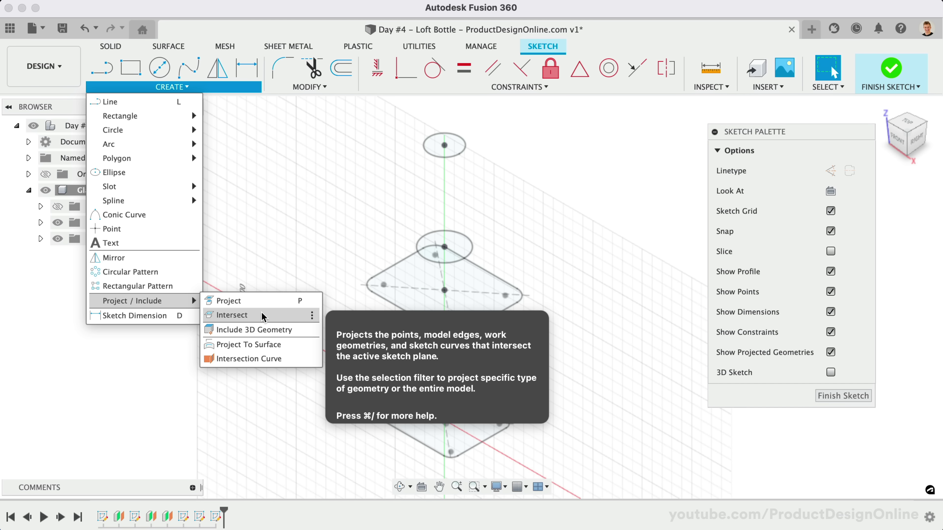
click(232, 315)
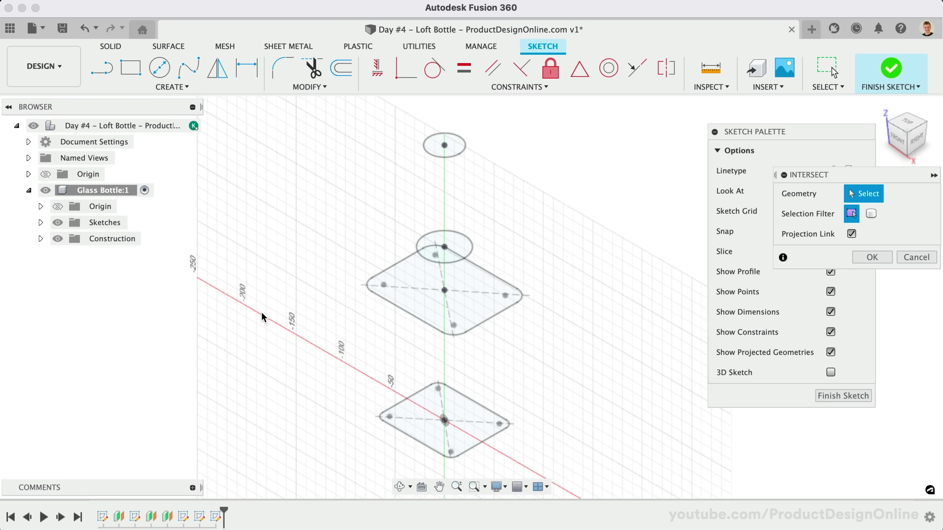
scroll(262, 313, up, 2)
scroll(262, 313, down, 1)
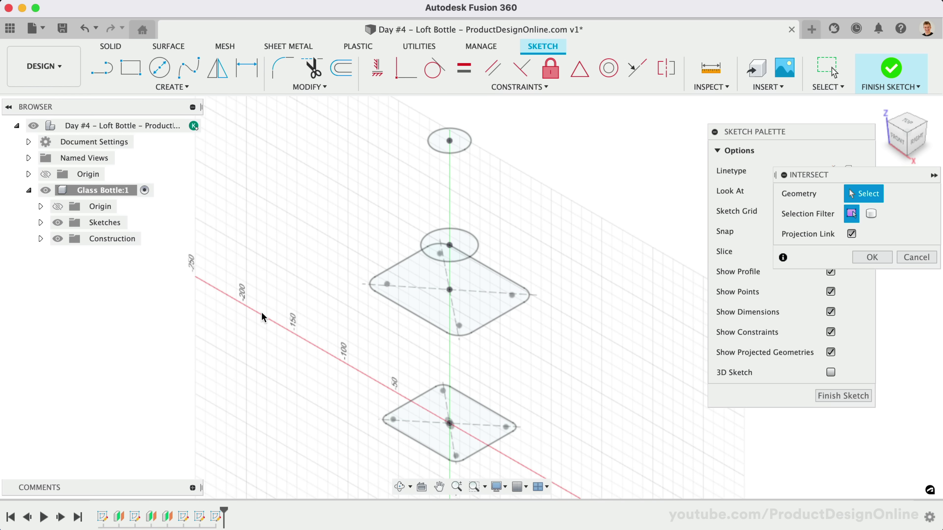
click(403, 407)
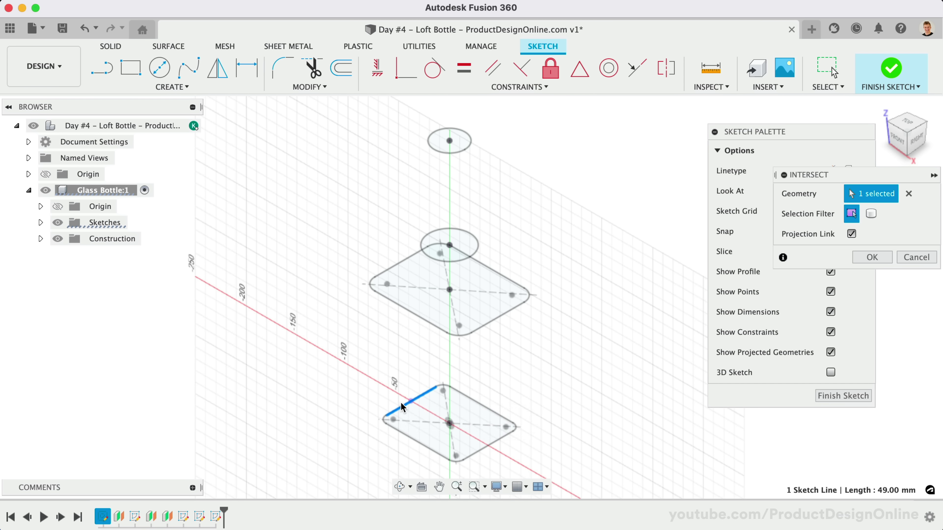
click(390, 265)
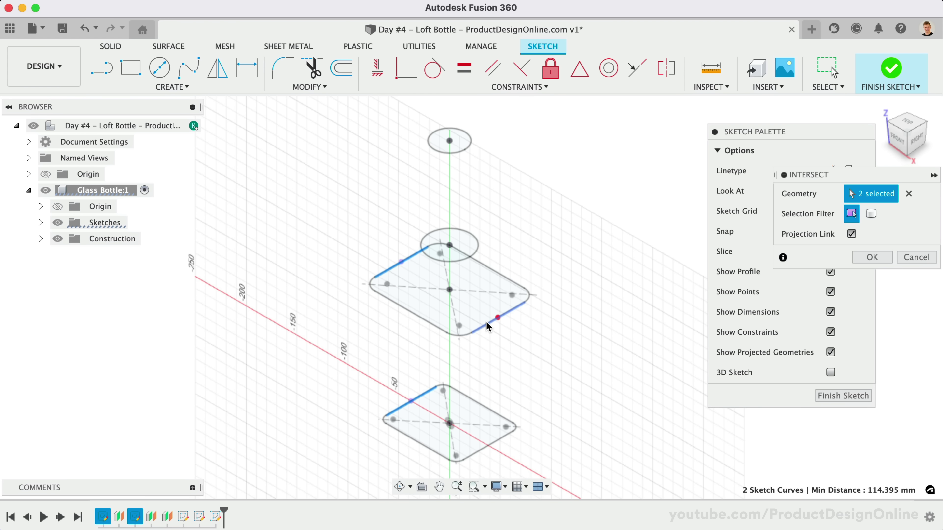
click(420, 245)
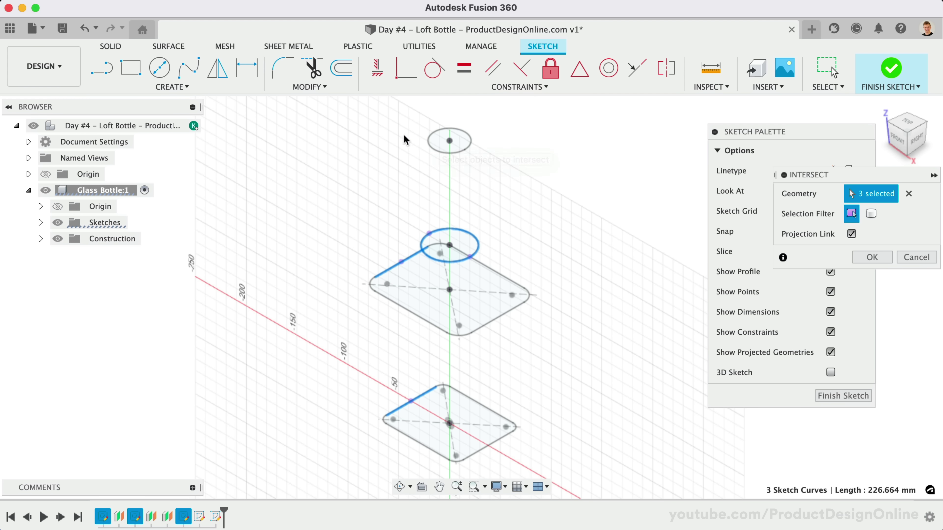
click(428, 142)
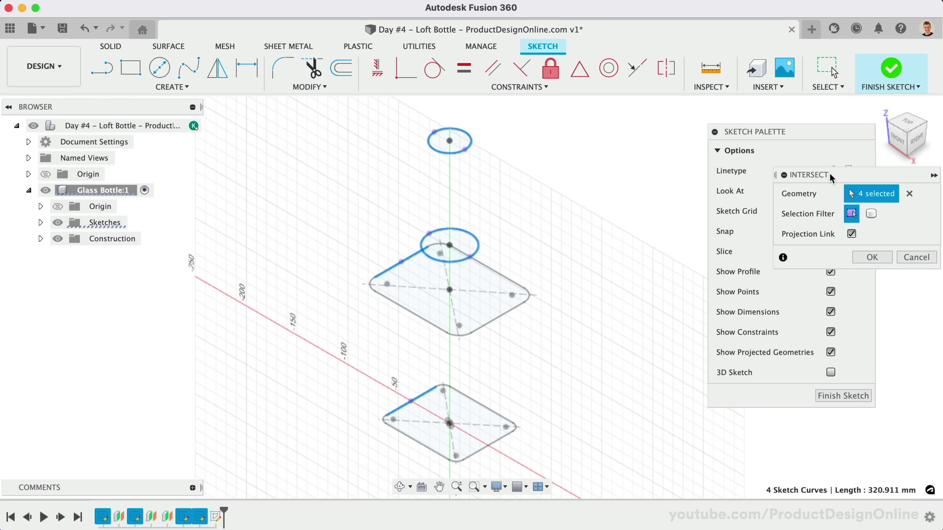
mouse_move(842, 177)
mouse_down()
mouse_move(616, 173)
mouse_move(590, 151)
mouse_up()
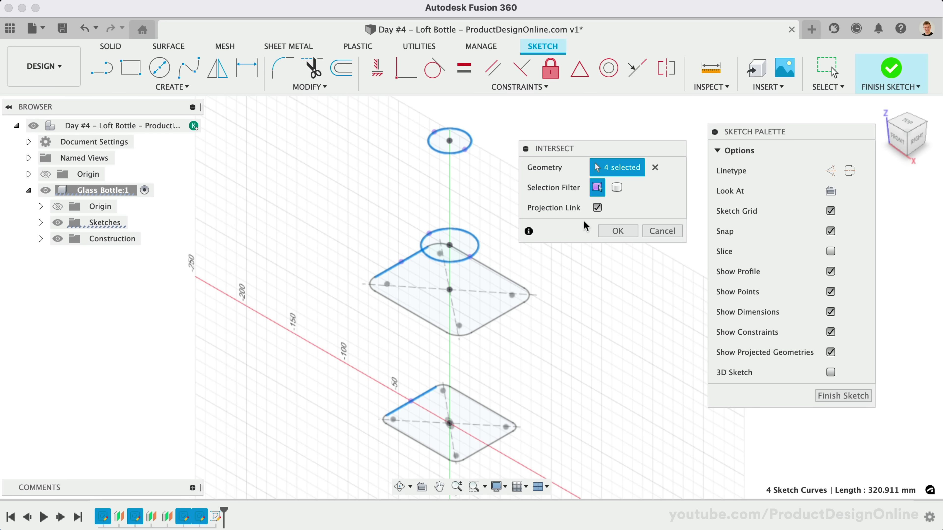
click(618, 230)
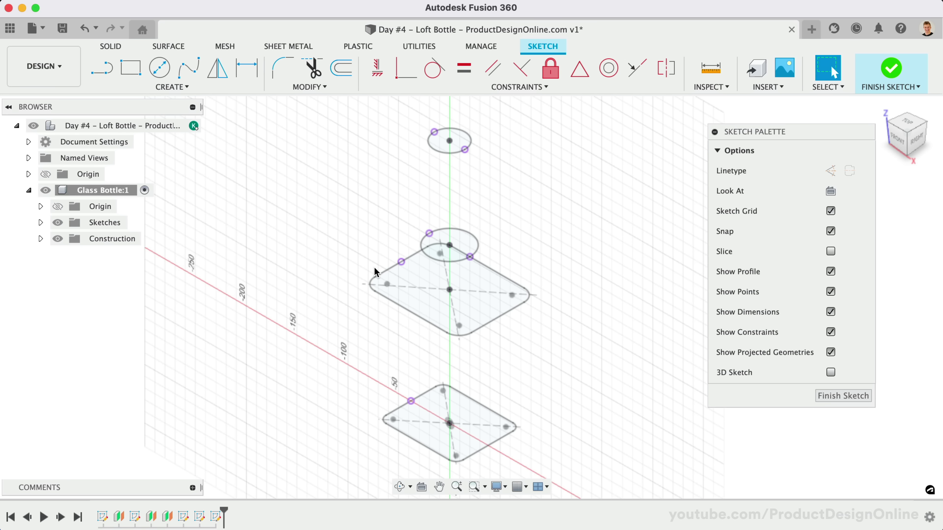
click(897, 142)
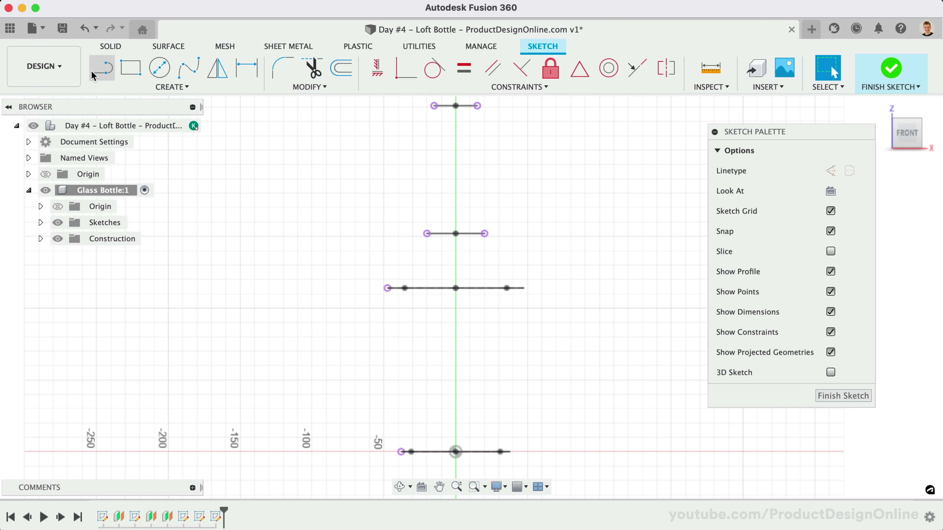
Draw a line connecting the negative-X projected points of the lower and upper circles to outline the neck's side.
click(99, 74)
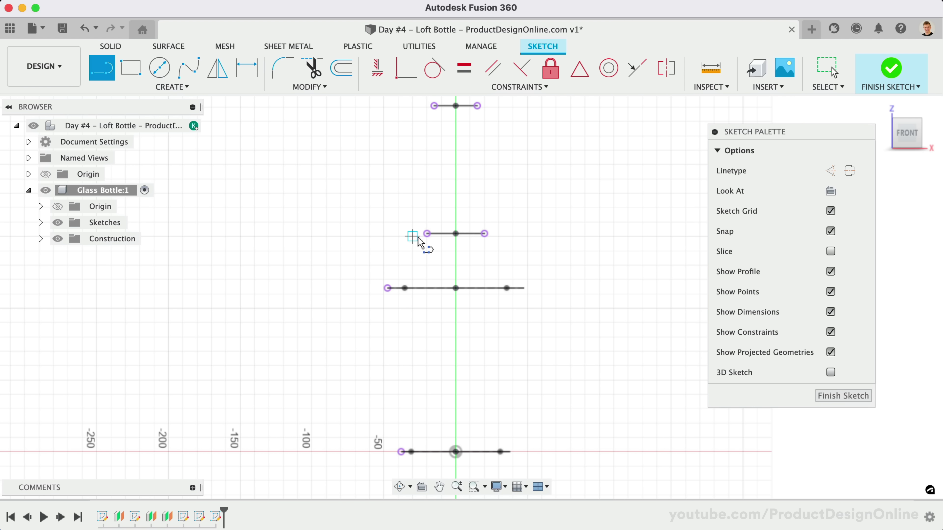
click(427, 233)
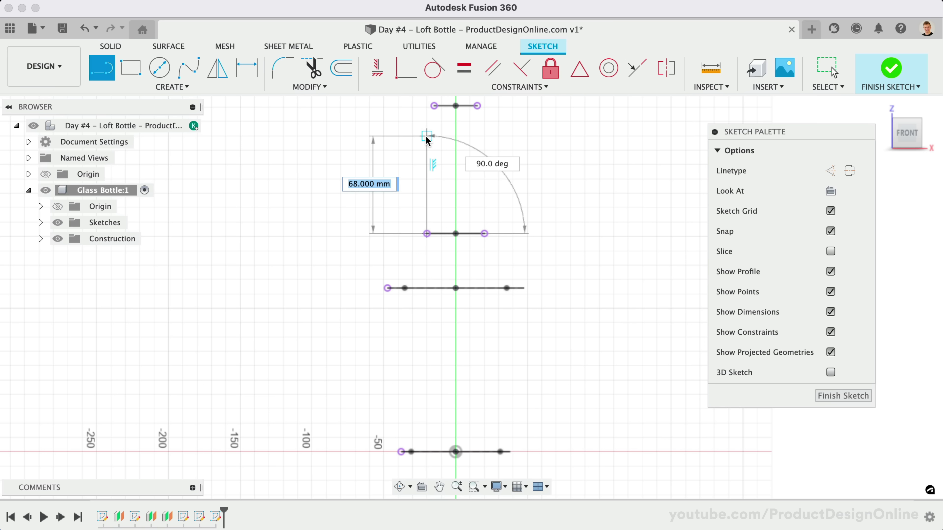
click(435, 106)
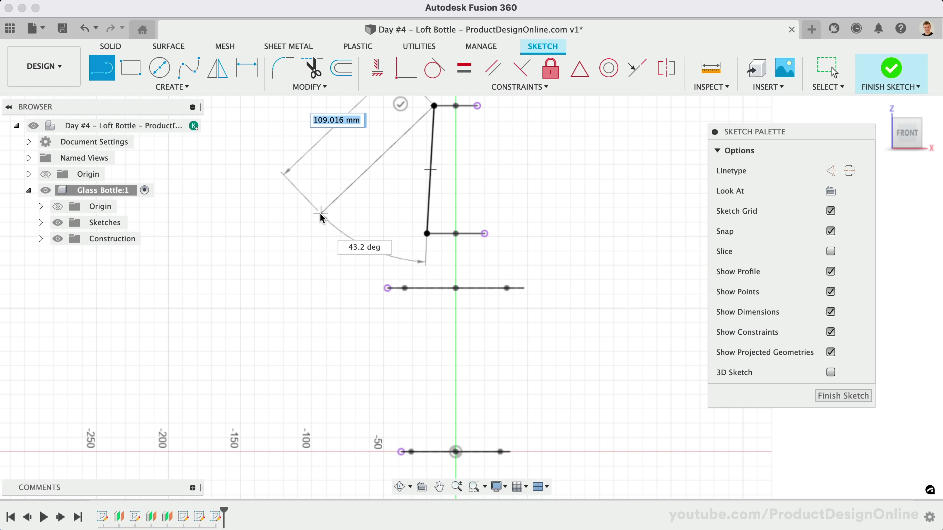
key(Escape)
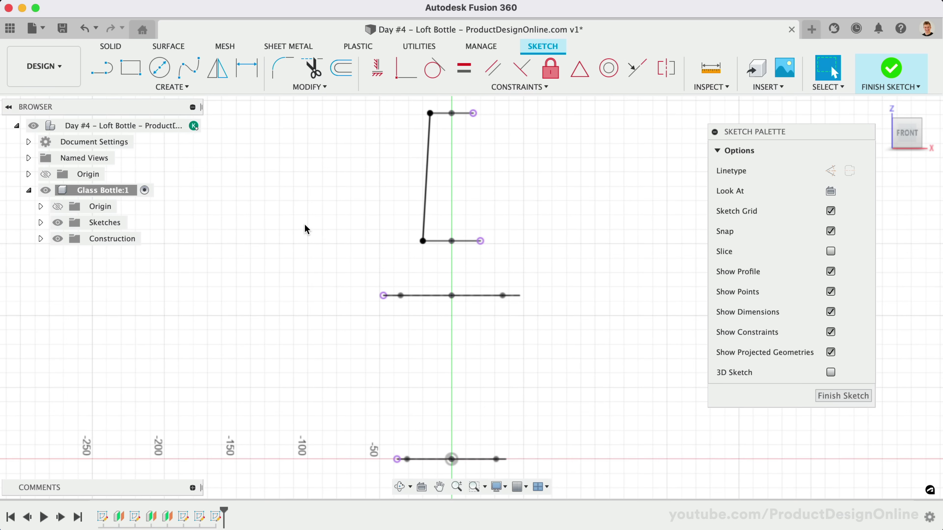
Draw a fit point spline through the projected points of the base rectangle, the upper rectangle and the lower circle.
click(190, 70)
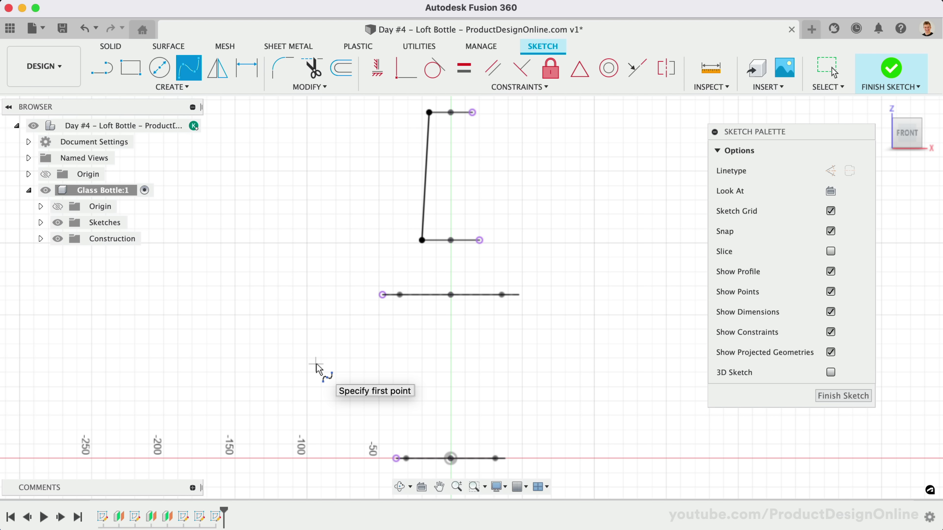
click(395, 460)
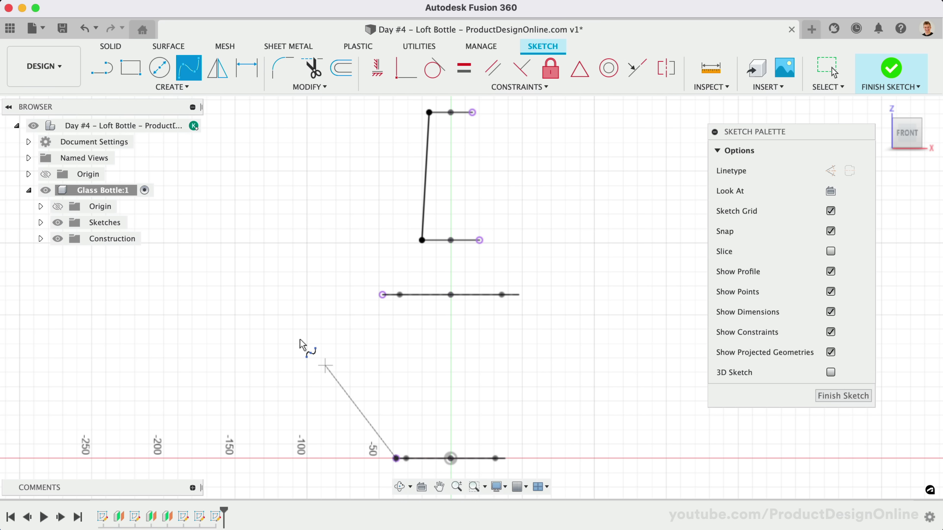
click(383, 295)
click(422, 240)
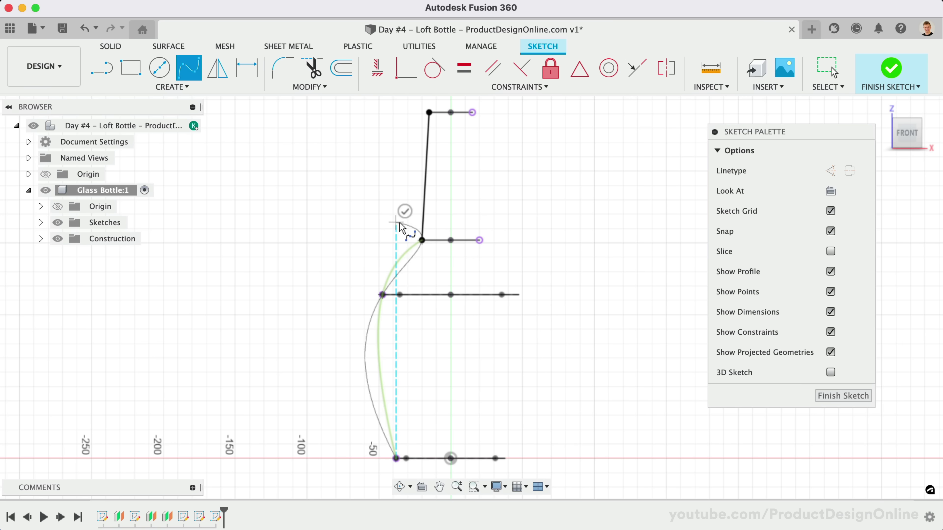
click(404, 212)
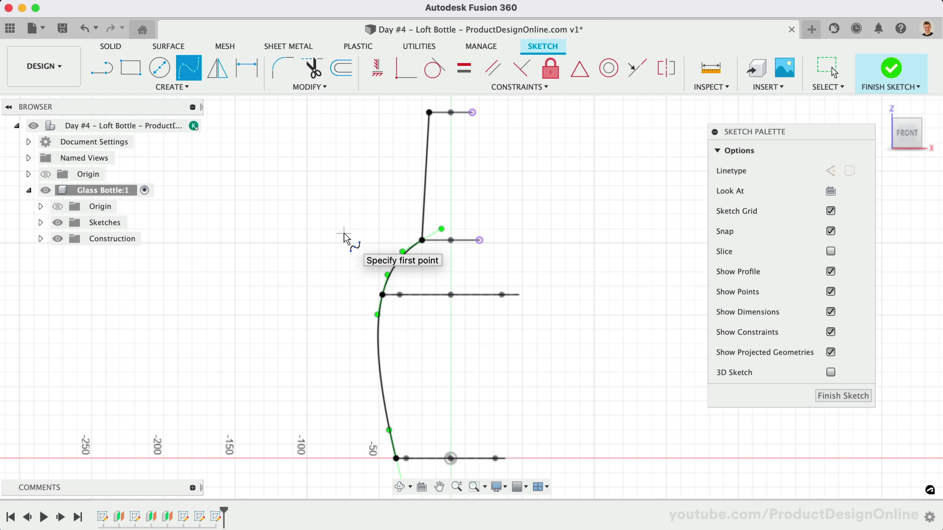
key(Escape)
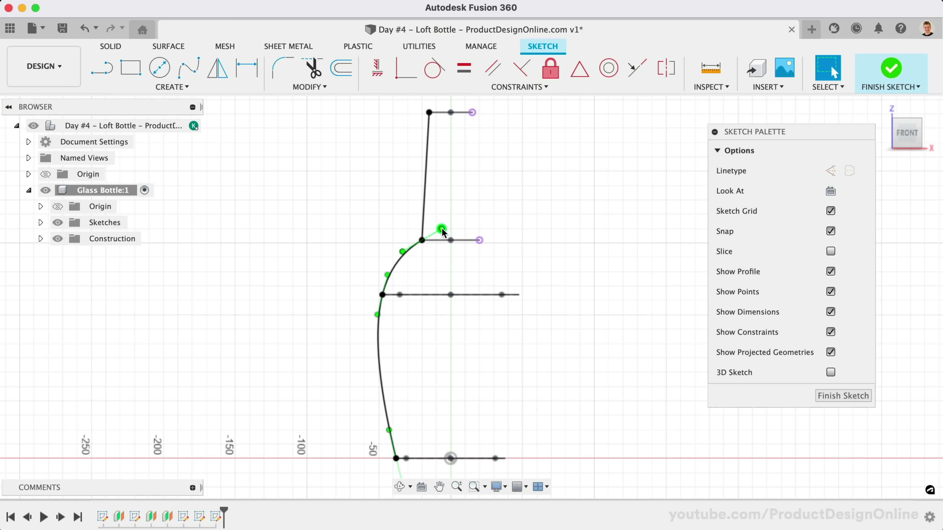
Align the spline's neck-end tangent handle with the neck line, and move the upper handle at the upper rectangle to X -45, Z 130 mm.
drag(441, 228, 424, 219)
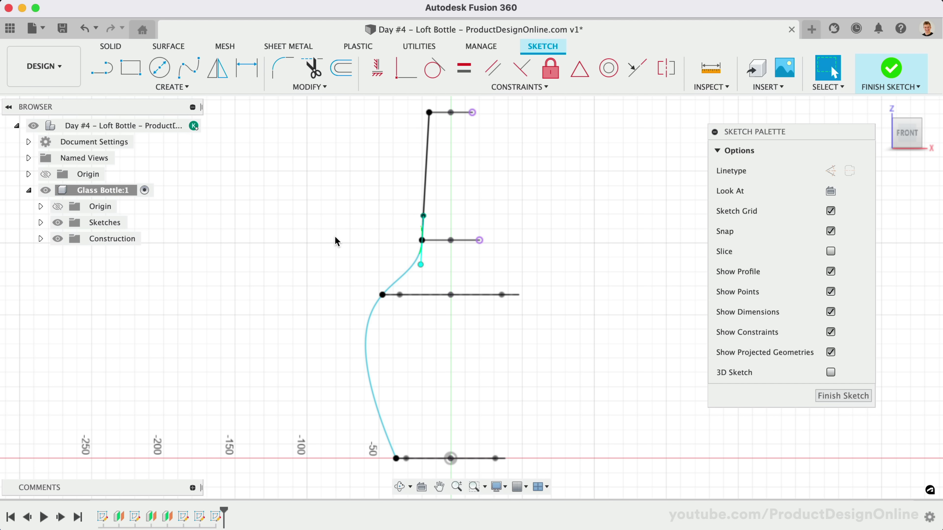
click(382, 295)
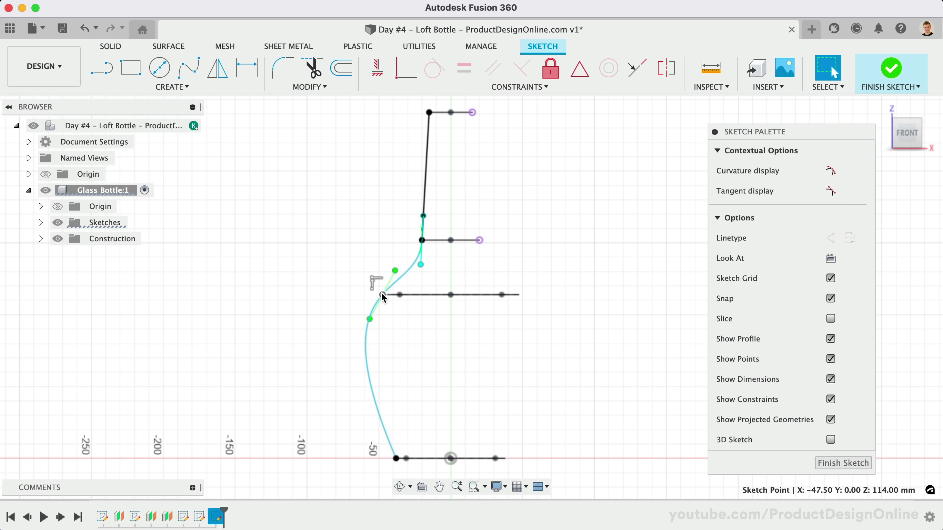
drag(383, 295, 387, 271)
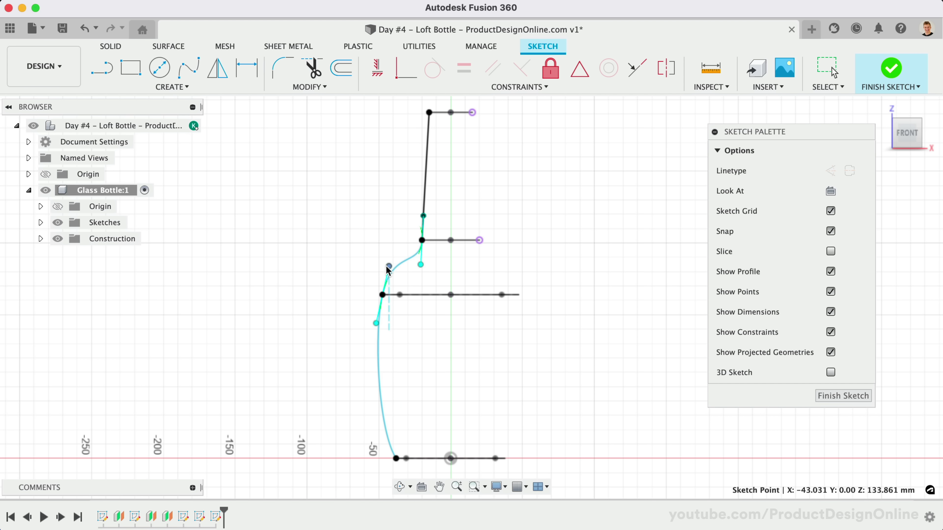
scroll(386, 266, up, 5)
drag(345, 248, 346, 257)
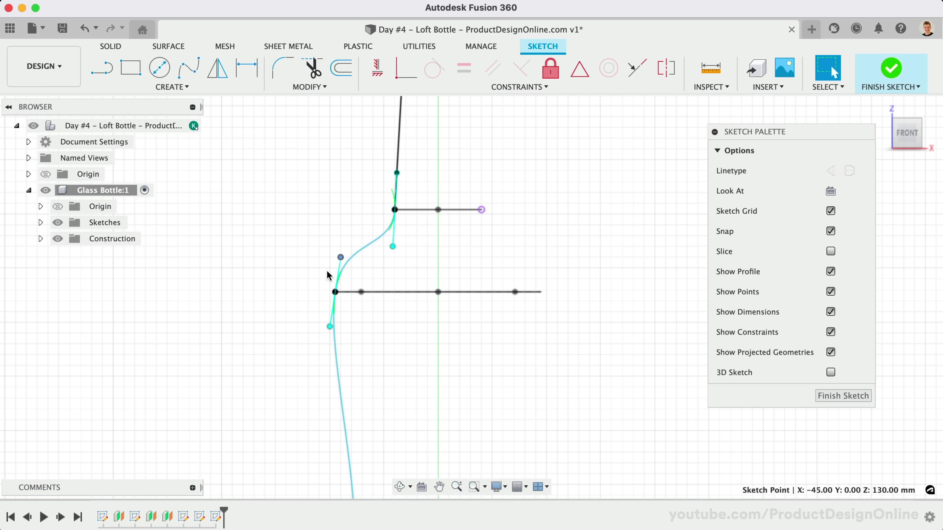
scroll(326, 270, down, 5)
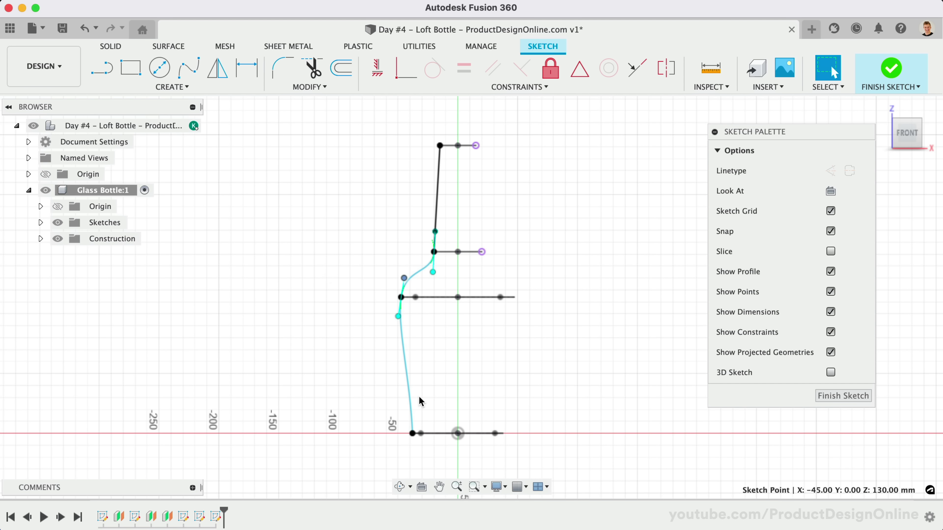
Move the upper tangent handle at the spline's base point to X -40, Z 20 mm, and deselect the spline.
click(409, 402)
click(410, 410)
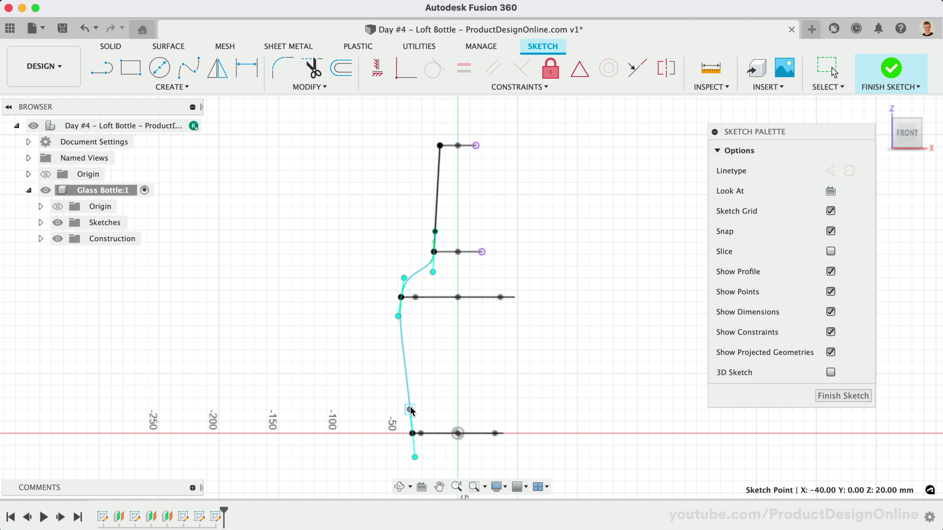
click(360, 391)
click(364, 379)
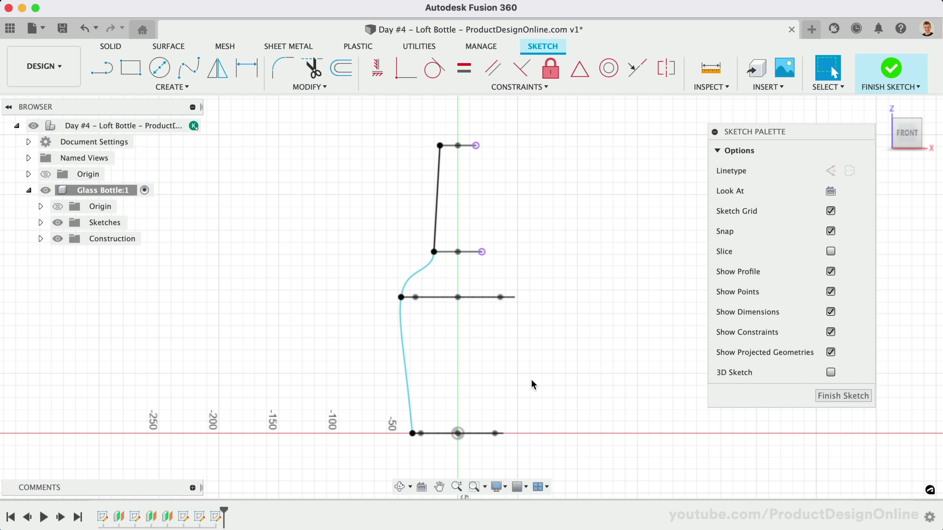
Mirror the spline and the neck line about the Glass Bottle component's Z axis.
scroll(531, 379, up, 3)
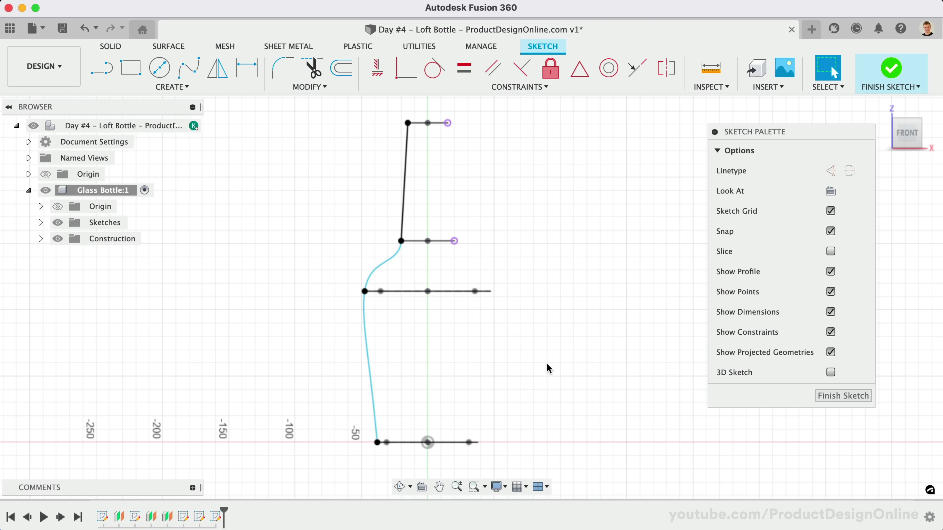
scroll(547, 363, right, 1)
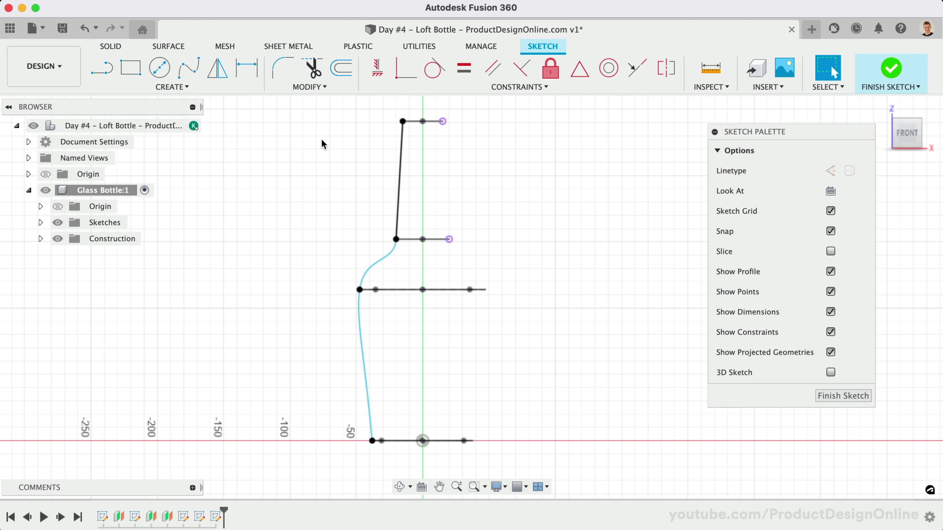
click(219, 71)
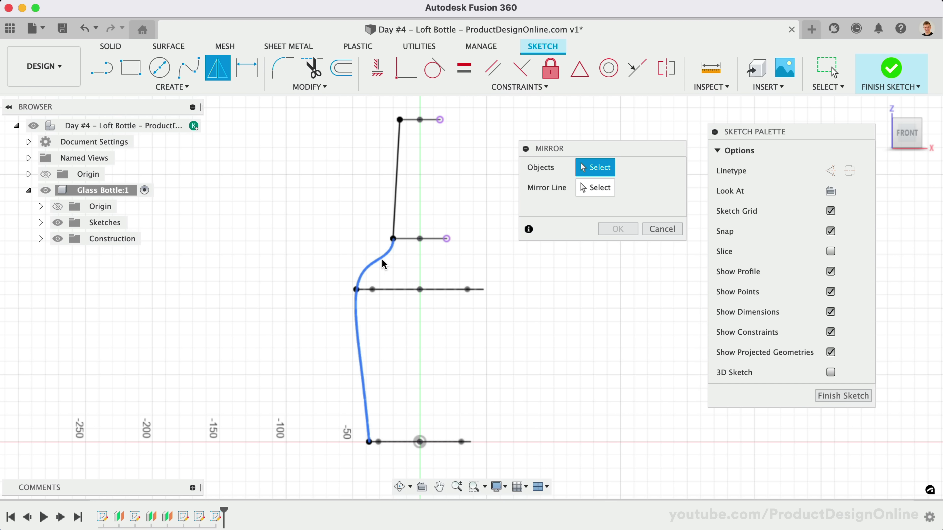
click(385, 252)
click(395, 205)
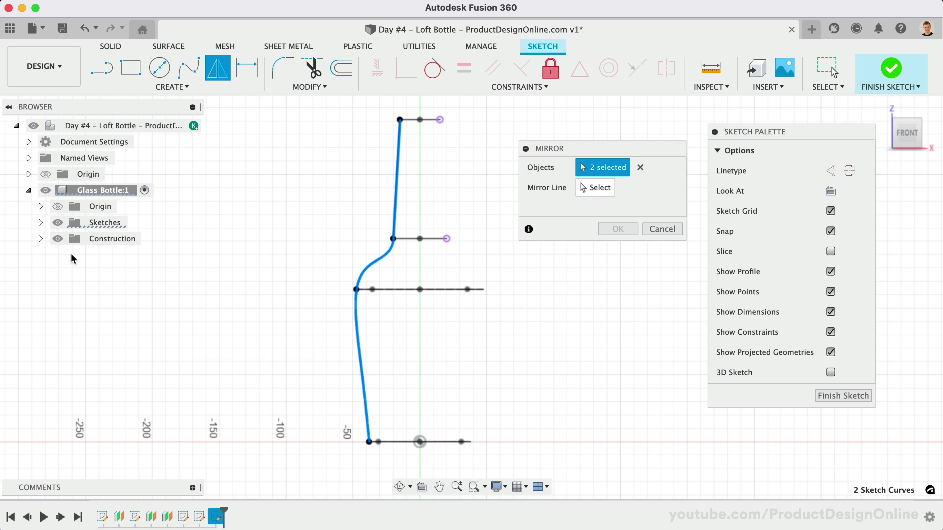
click(592, 195)
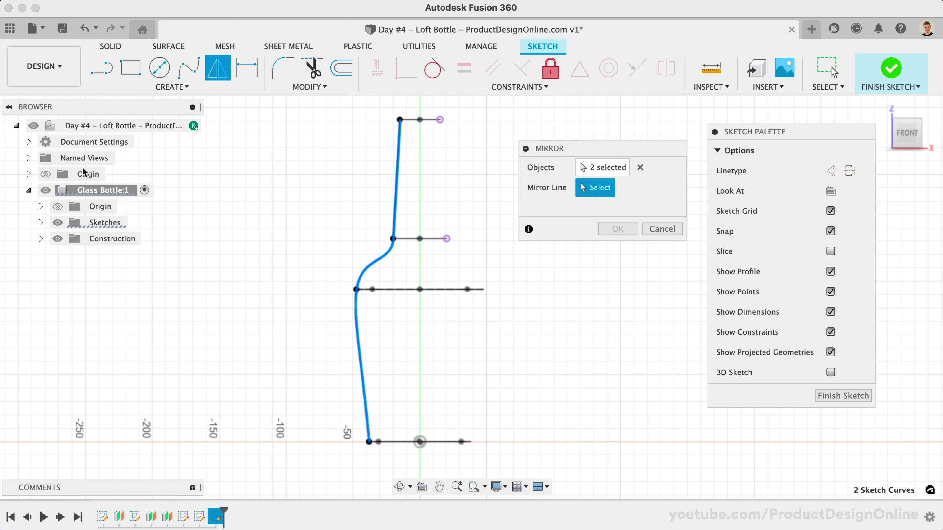
click(40, 208)
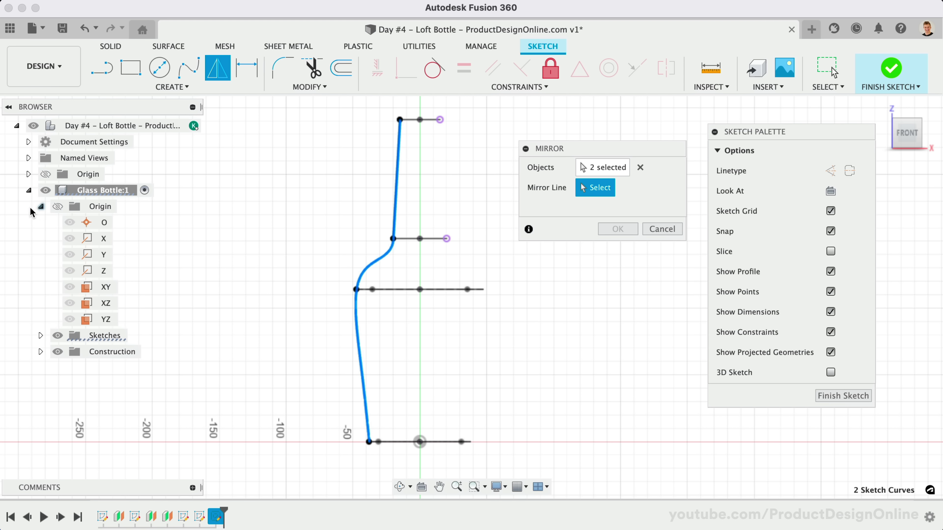
click(100, 273)
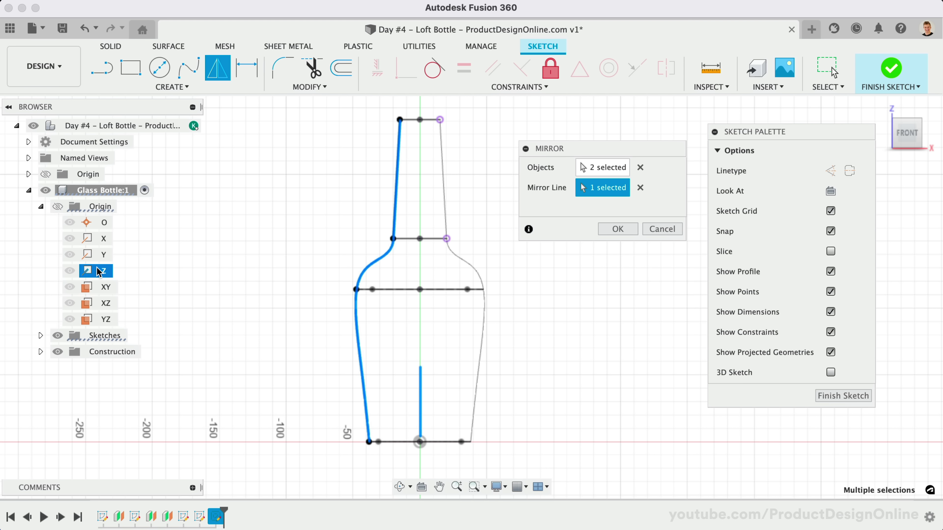
click(617, 229)
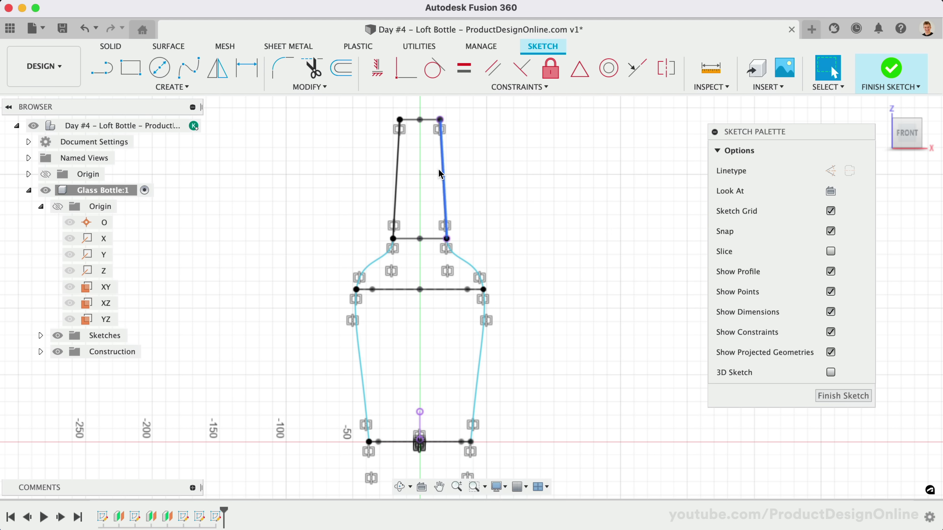
Start a new-body Loft with the base rectangle, the upper rectangle, the lower circle and the top circle as profiles, in that order.
click(112, 48)
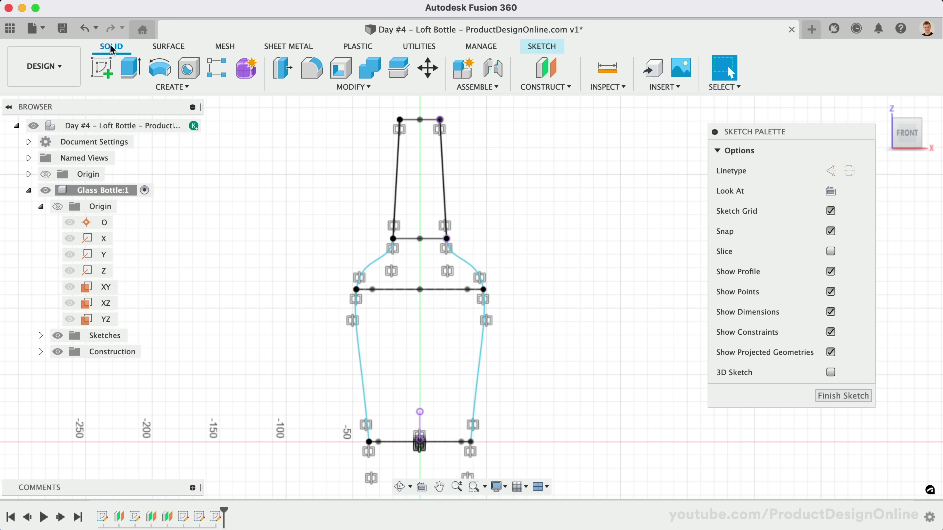
click(133, 88)
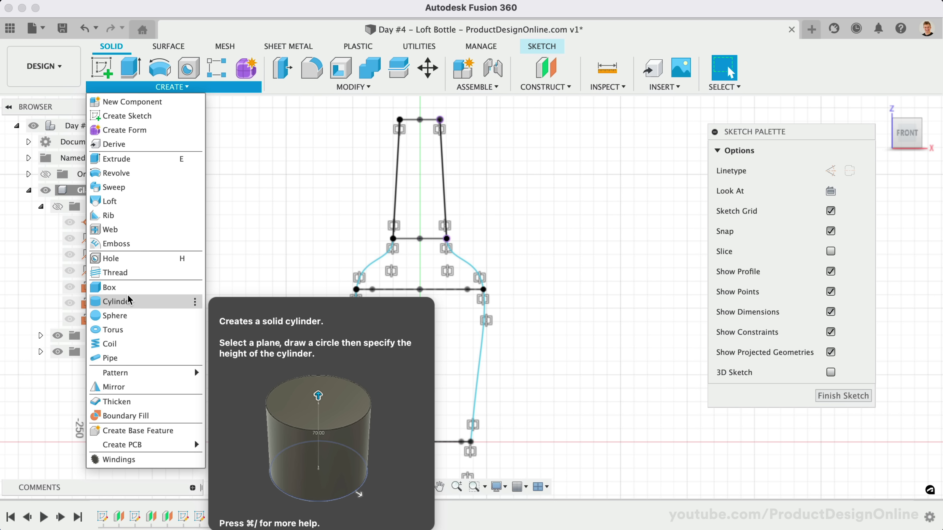
click(125, 201)
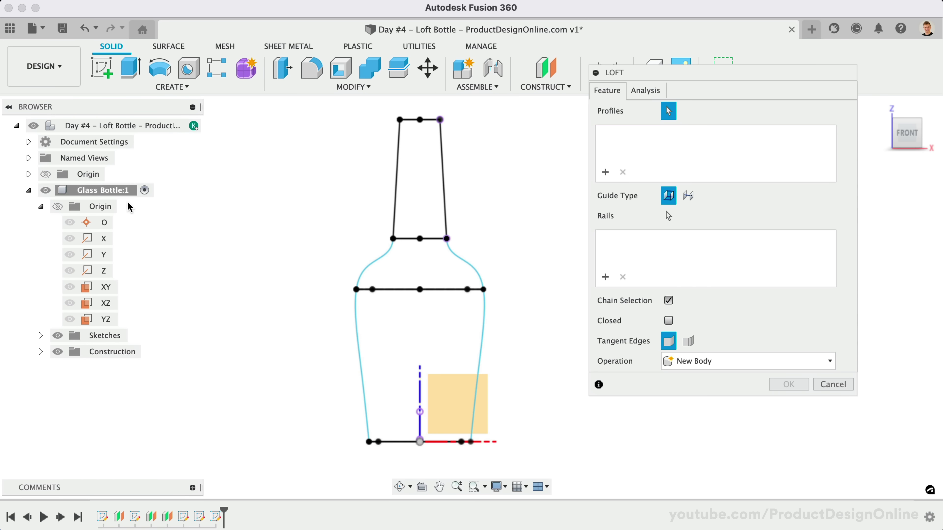
click(888, 107)
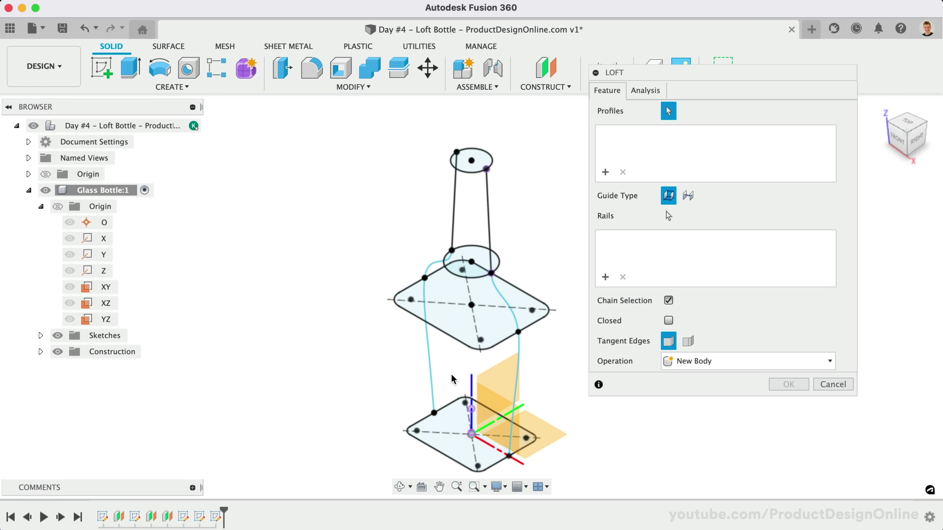
click(455, 415)
click(456, 329)
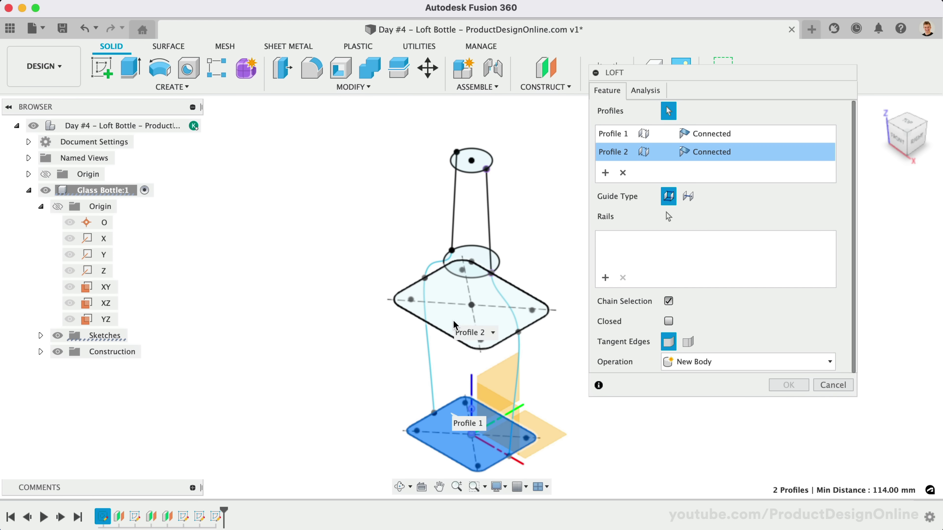
click(455, 273)
click(464, 170)
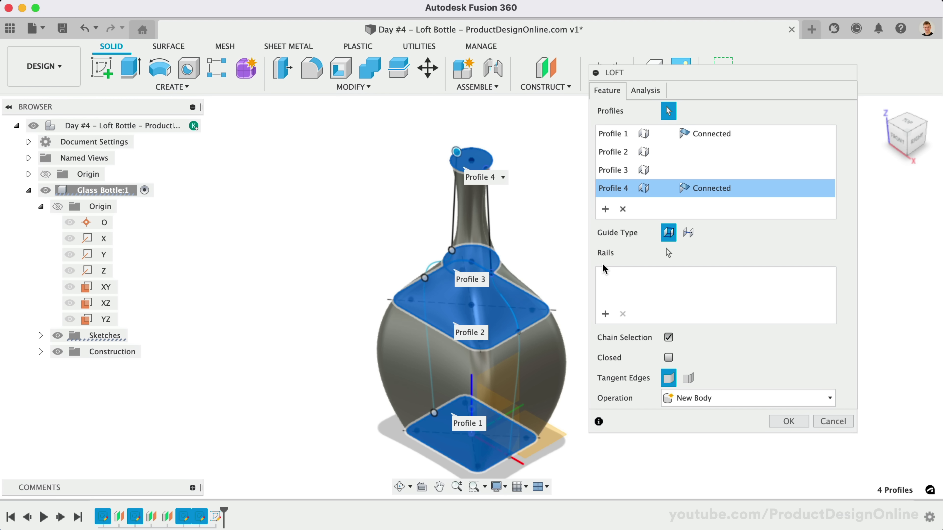
Add the original side outline and its mirrored copy as the loft's two rails, with Chain Selection enabled.
click(668, 254)
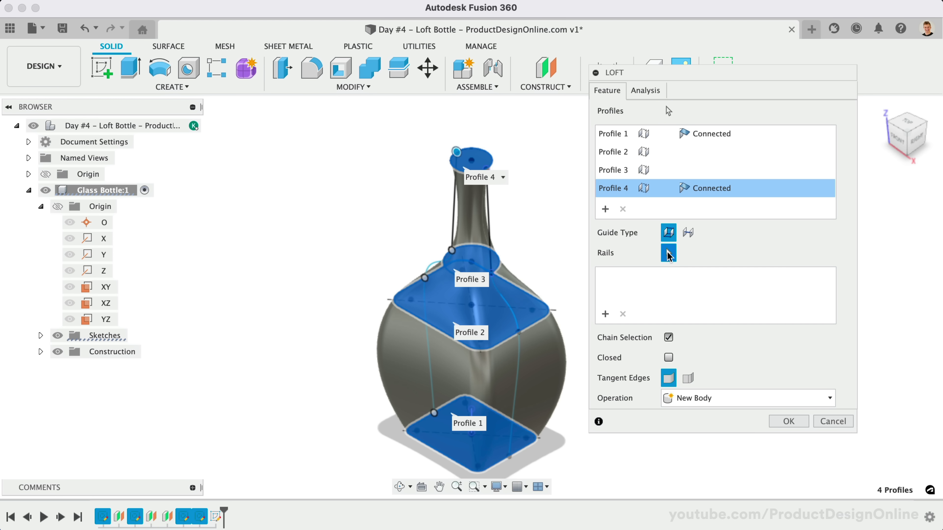
click(425, 311)
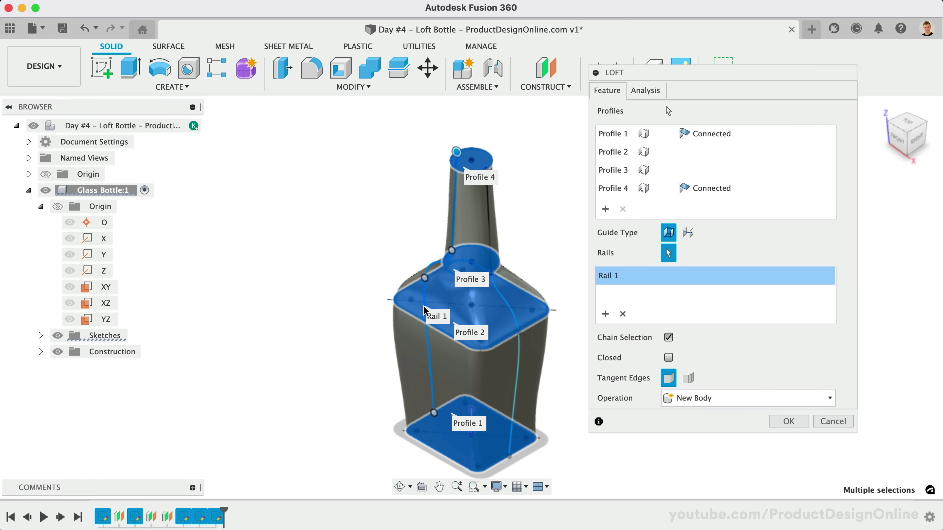
click(518, 377)
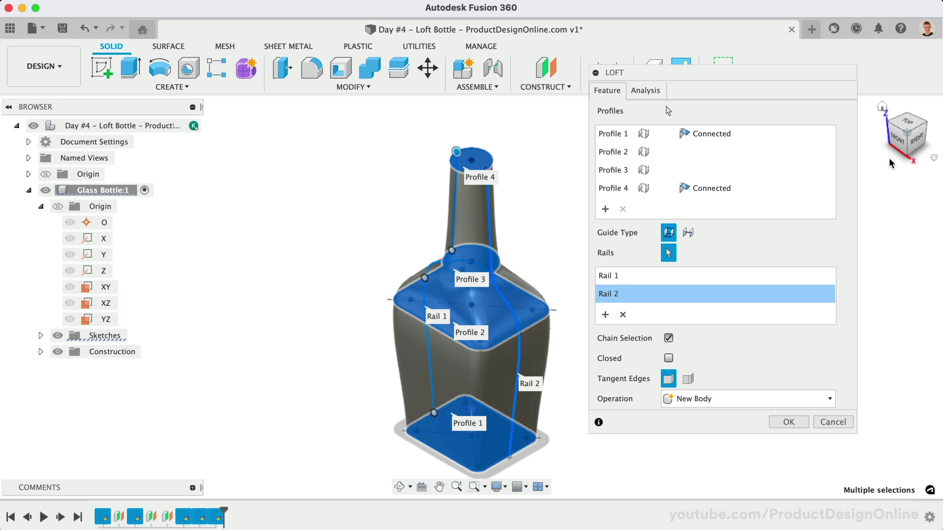
click(898, 142)
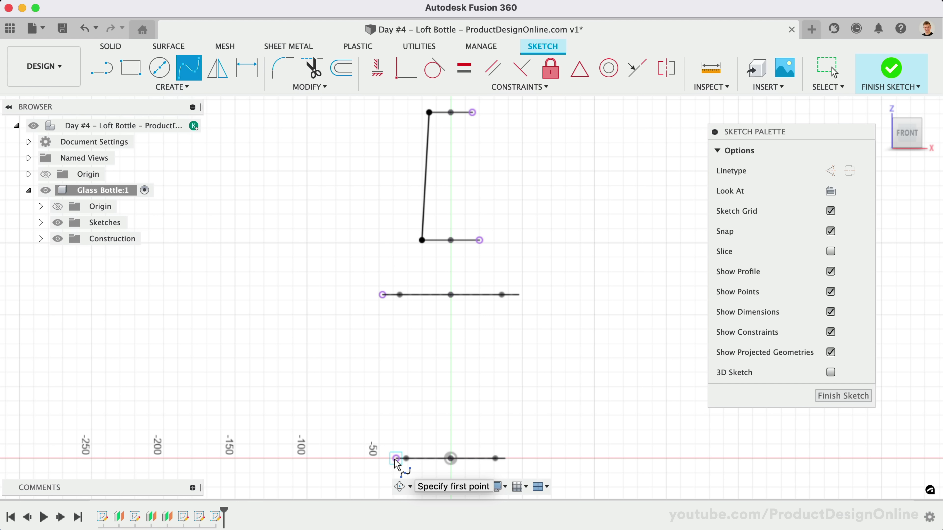
click(396, 459)
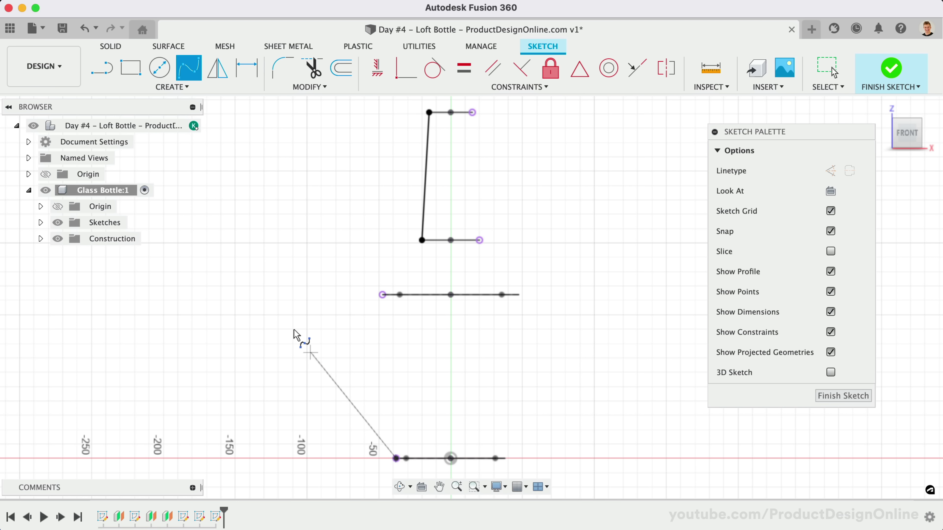
Continue the spline from the base through the upper rectangle's endpoint to the neck line's lower end, and pull its top tangent handle inward.
click(383, 295)
click(421, 241)
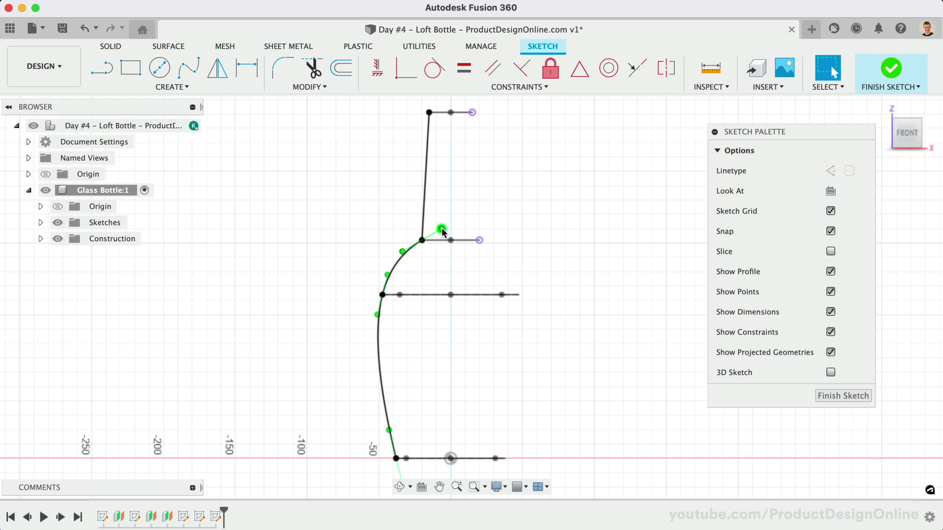
drag(442, 229, 425, 218)
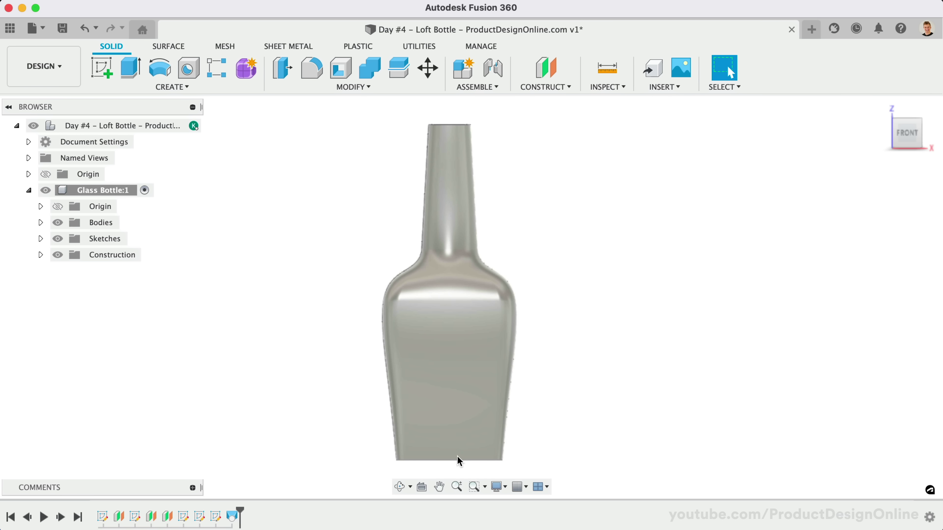
Fillet the bottle's bottom edge with a constant 5 mm radius and Tangent Chain enabled.
scroll(375, 437, up, 10)
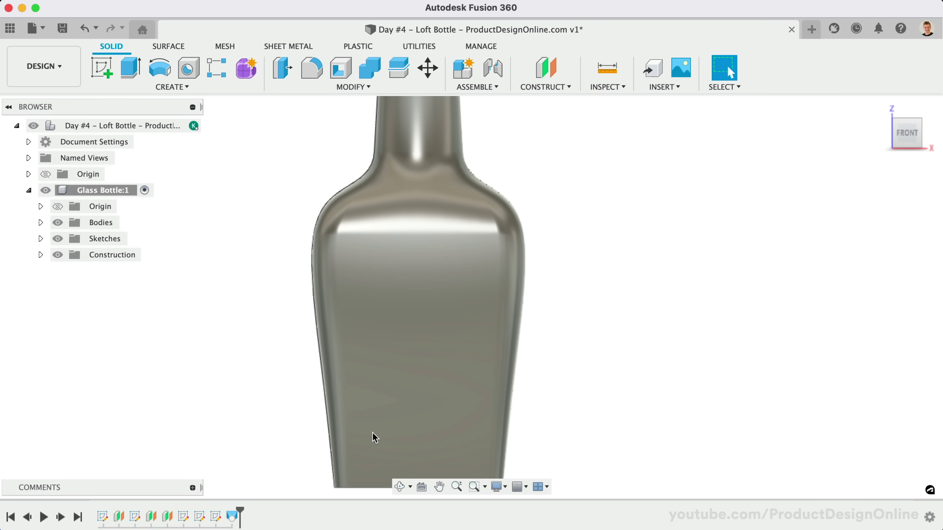
click(439, 487)
drag(419, 408, 432, 293)
key(Escape)
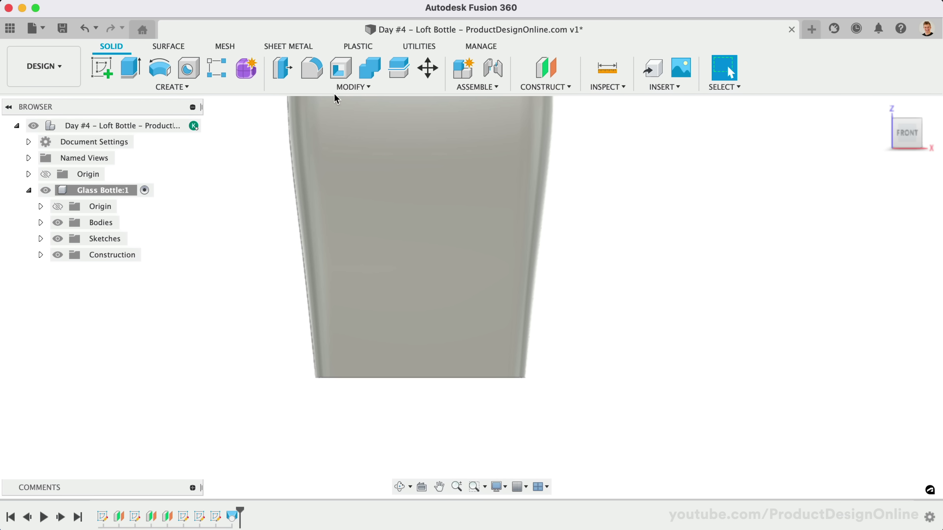
click(318, 73)
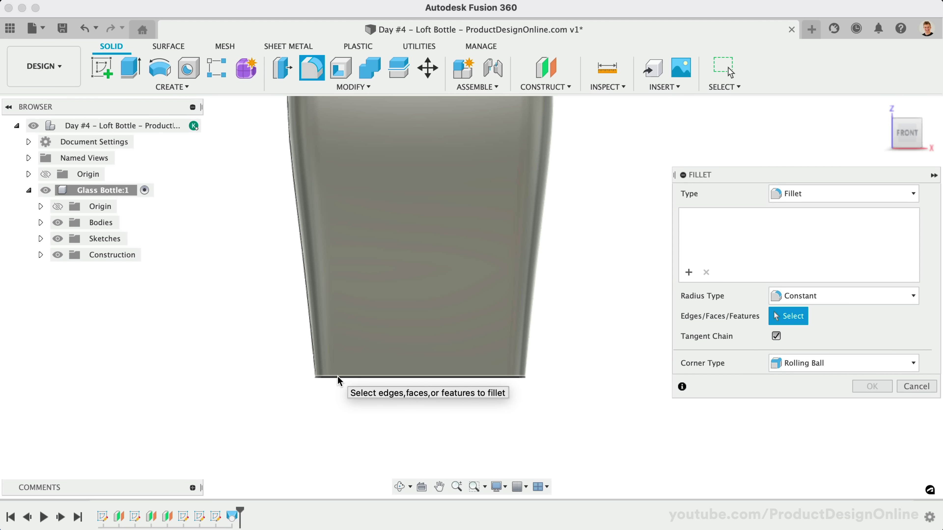
click(339, 377)
text(5)
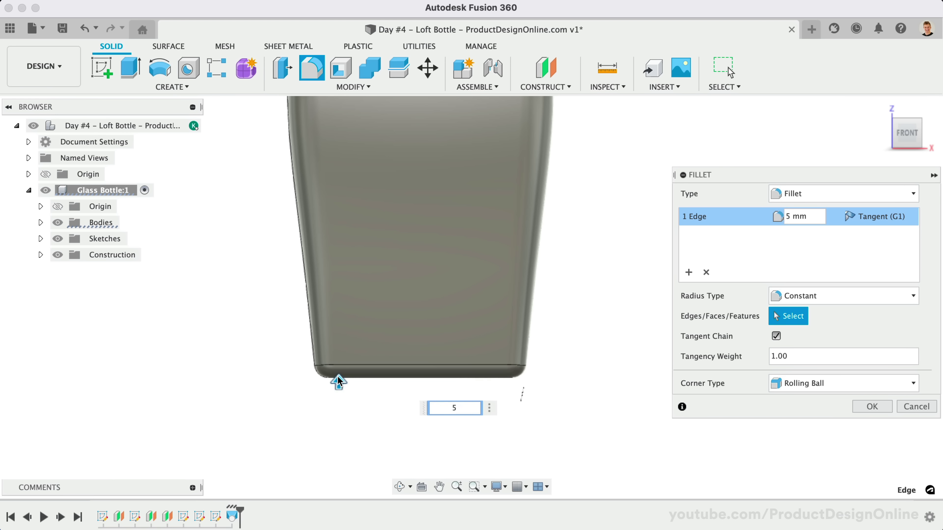
drag(904, 135, 901, 111)
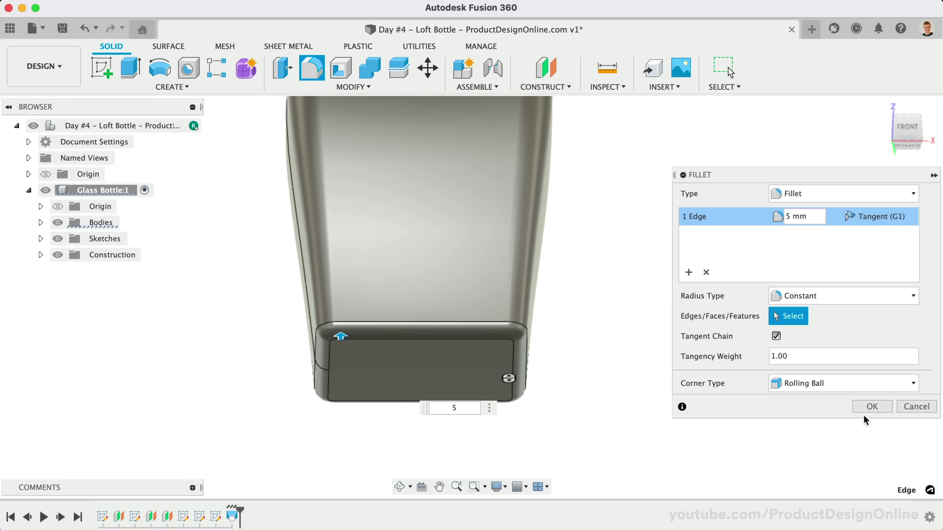
click(865, 406)
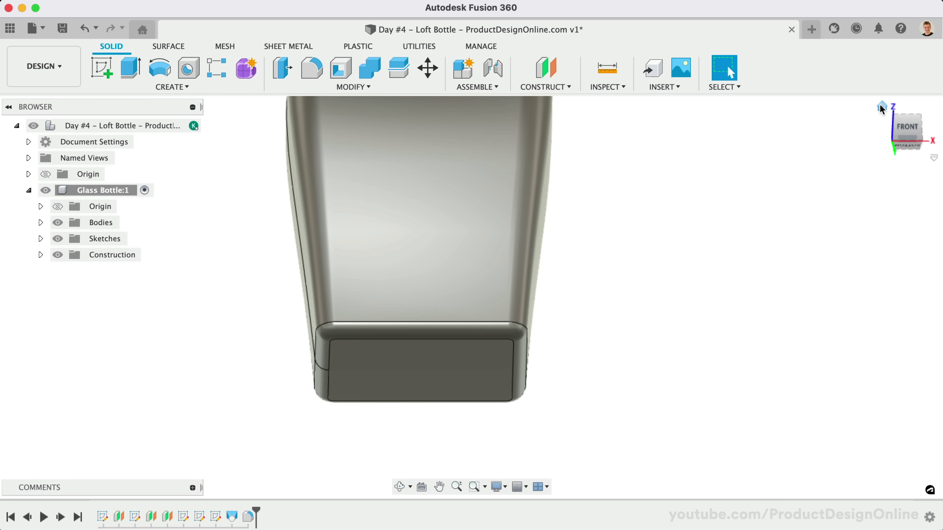
Sketch a 27 mm diameter circle on the bottle neck's top face, centred on the origin.
click(882, 107)
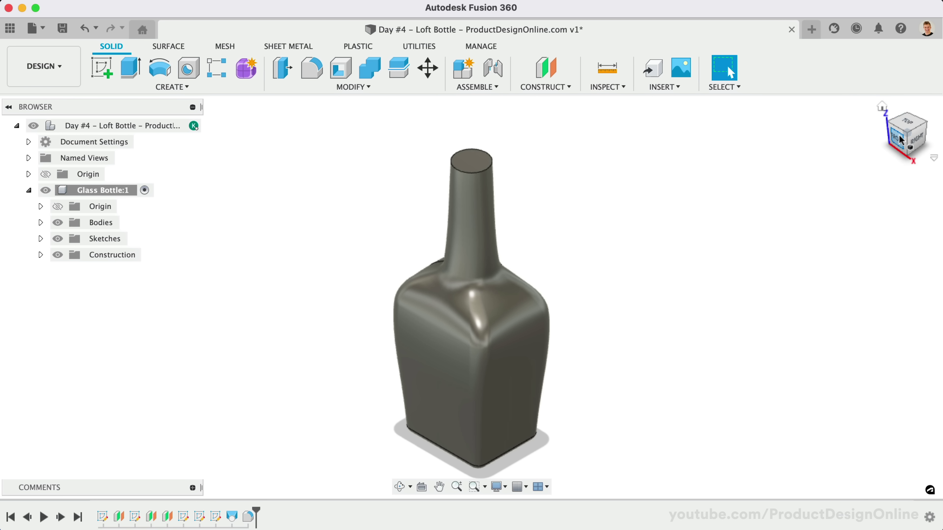
click(902, 140)
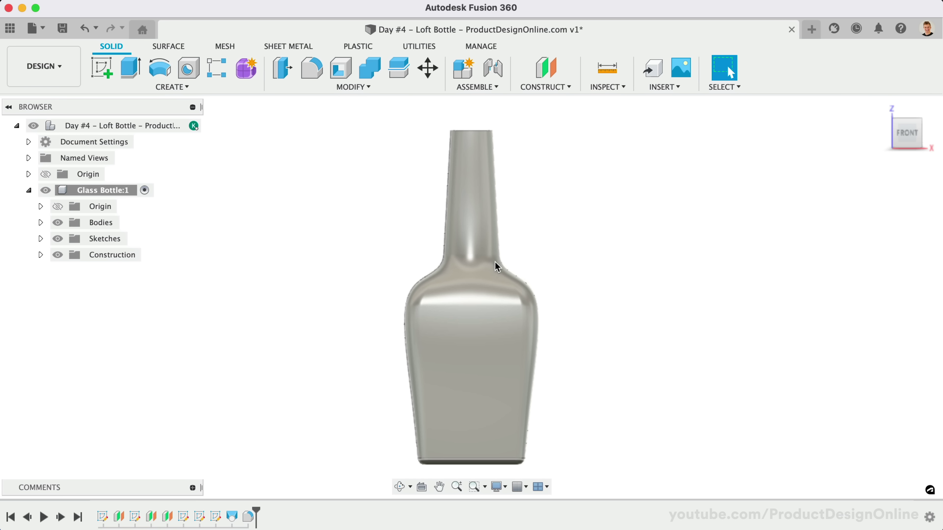
scroll(745, 191, right, 1)
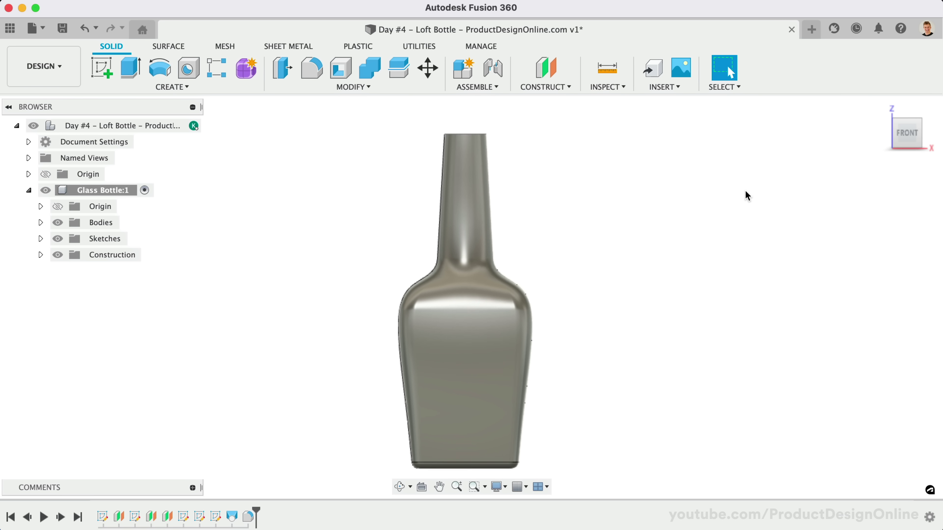
drag(908, 136, 894, 154)
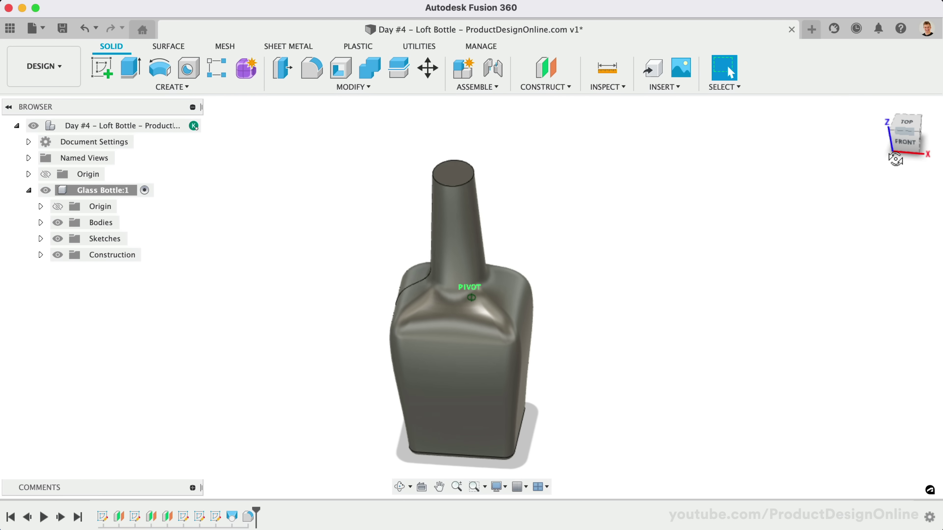
scroll(570, 152, up, 2)
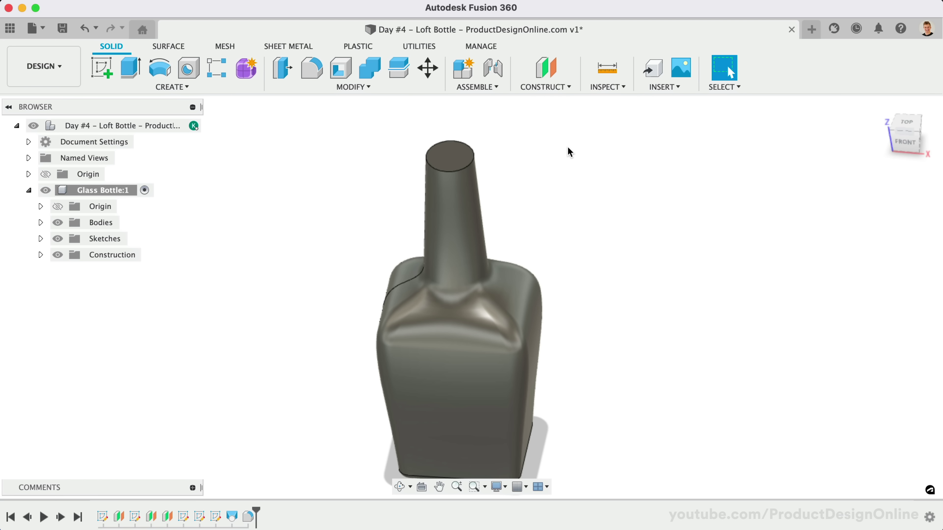
key(c)
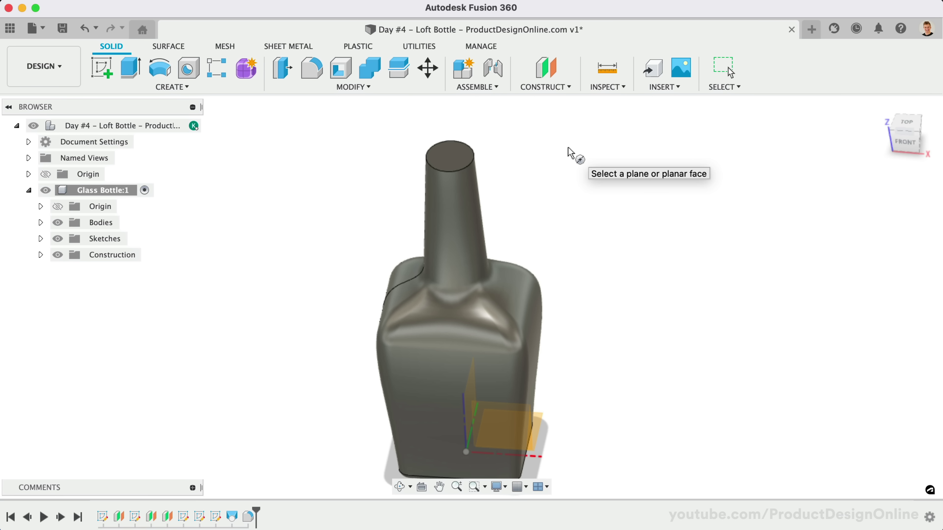
click(447, 150)
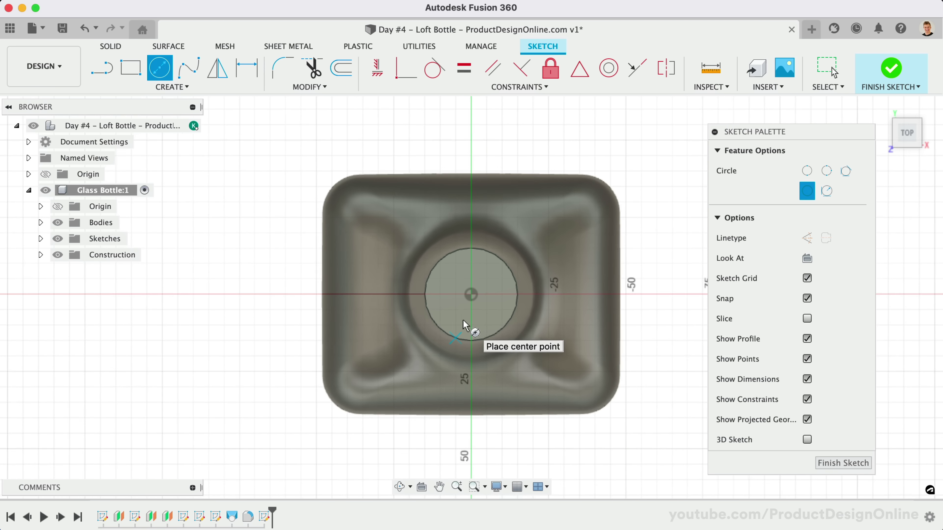
scroll(464, 325, up, 3)
click(476, 287)
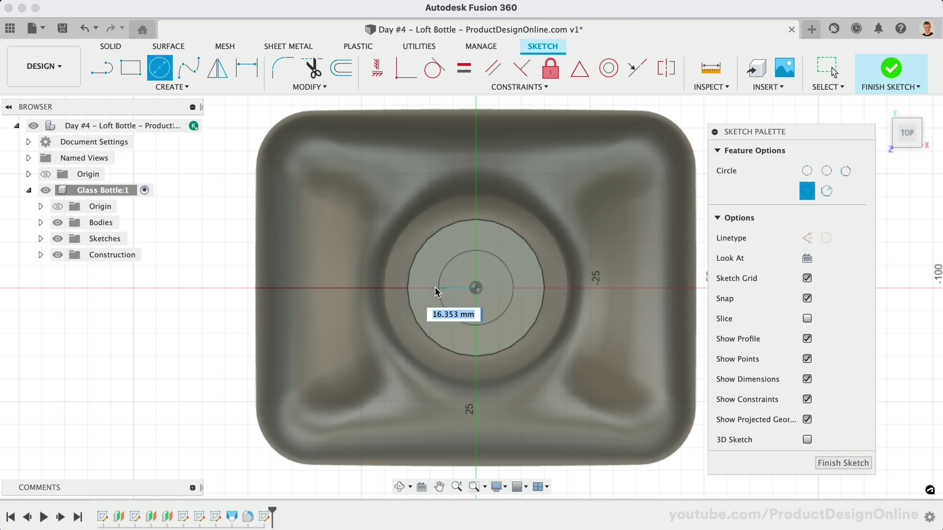
text(27)
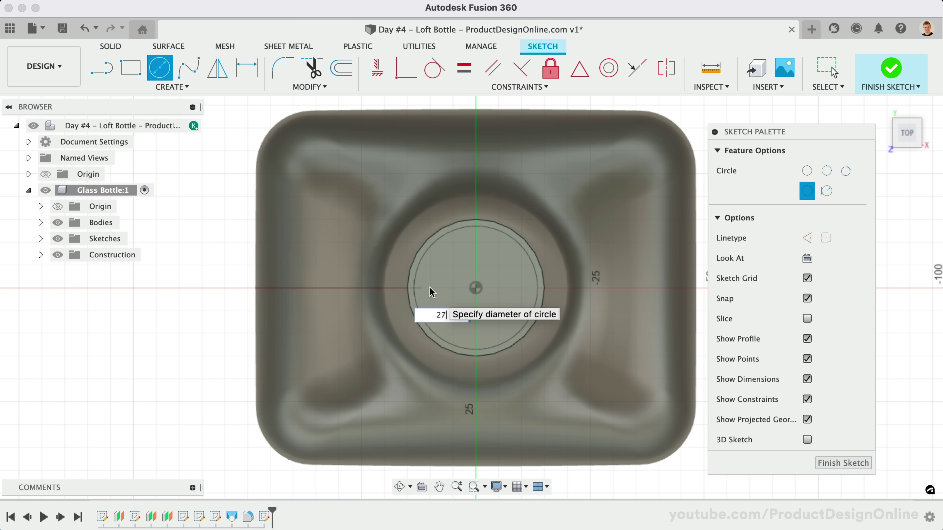
key(Return)
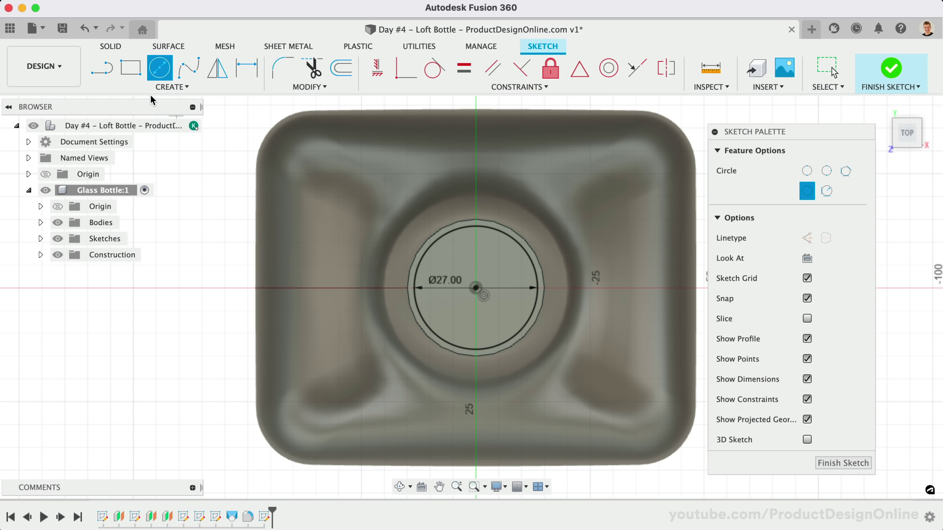
Extrude the 27 mm circle 12 mm upward from the neck, using the Join operation.
click(107, 47)
click(130, 68)
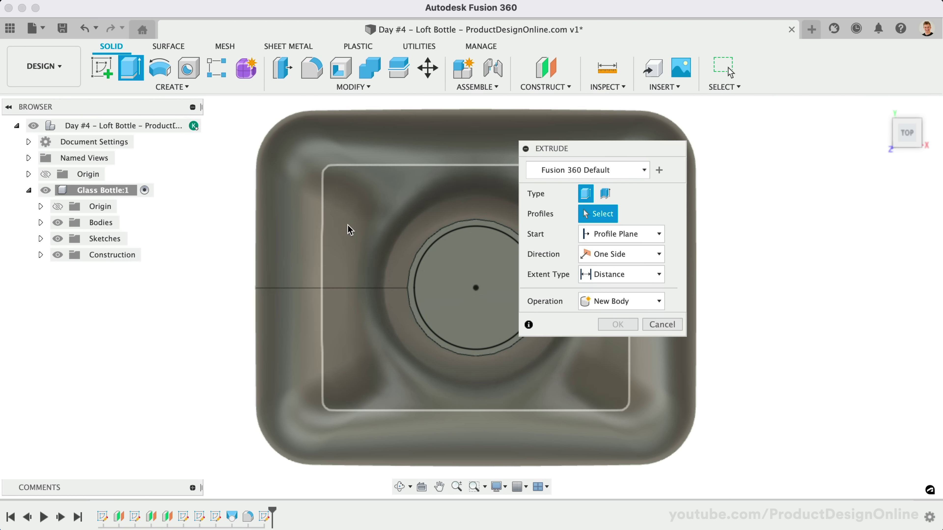
click(450, 270)
click(909, 147)
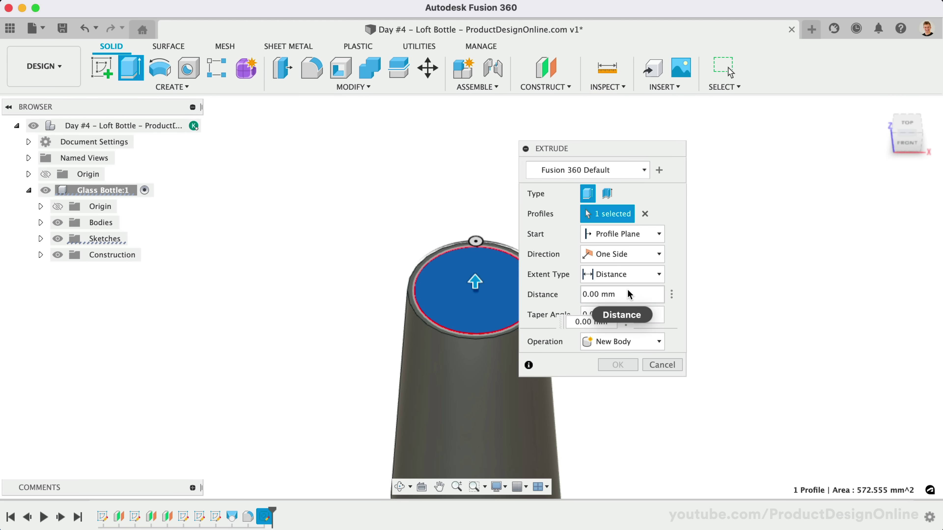
click(597, 294)
text(12)
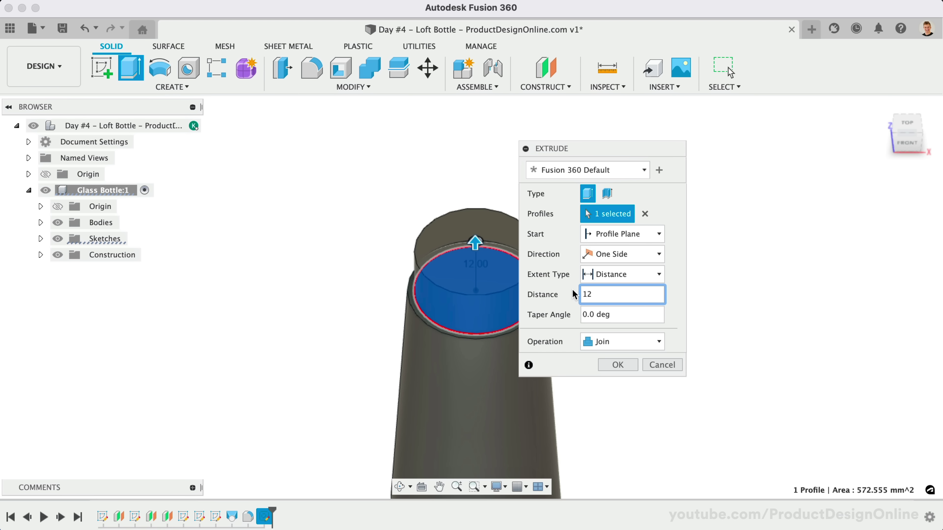
drag(614, 152, 674, 137)
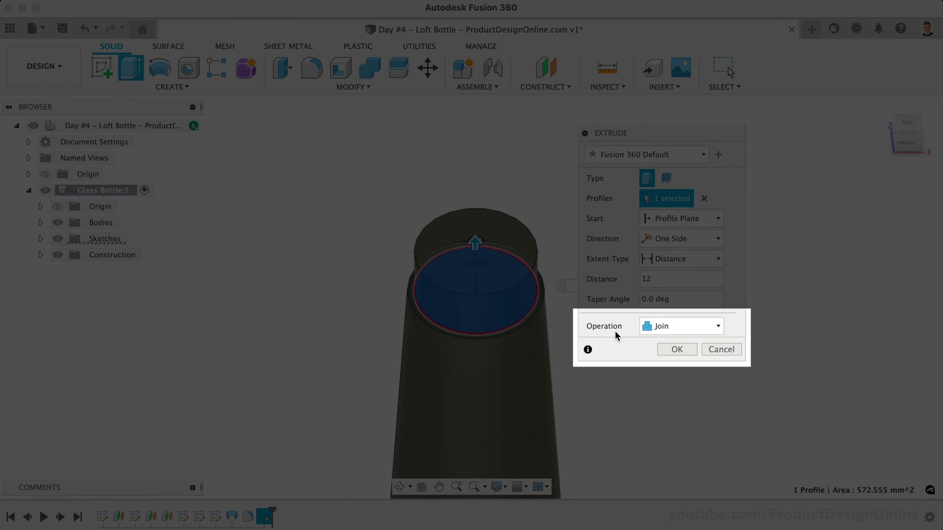
click(664, 329)
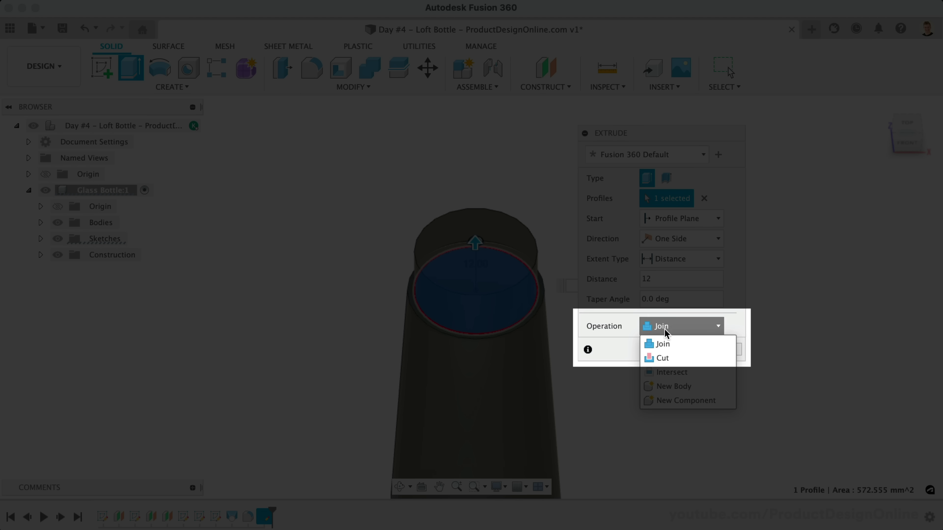
click(682, 342)
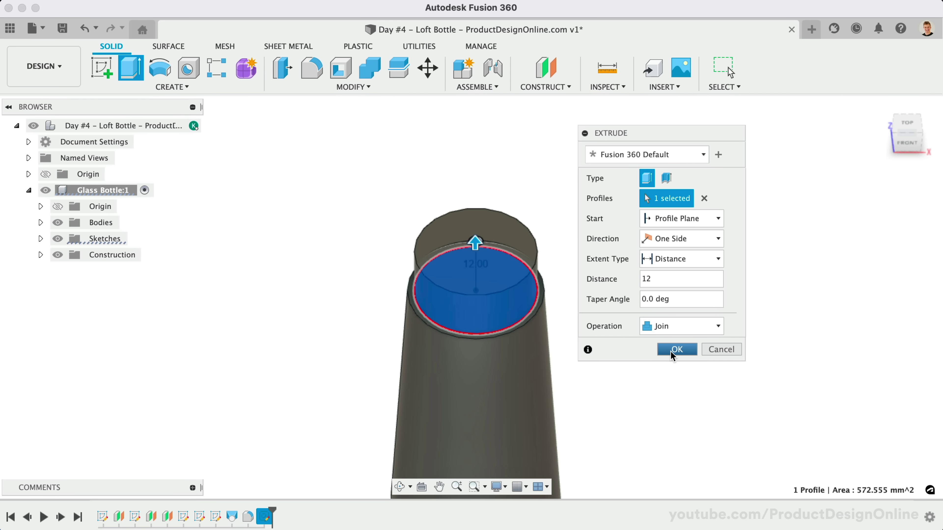
click(671, 351)
Shell the bottle from the top face of the neck extension with a 2 mm inside thickness.
scroll(653, 323, down, 5)
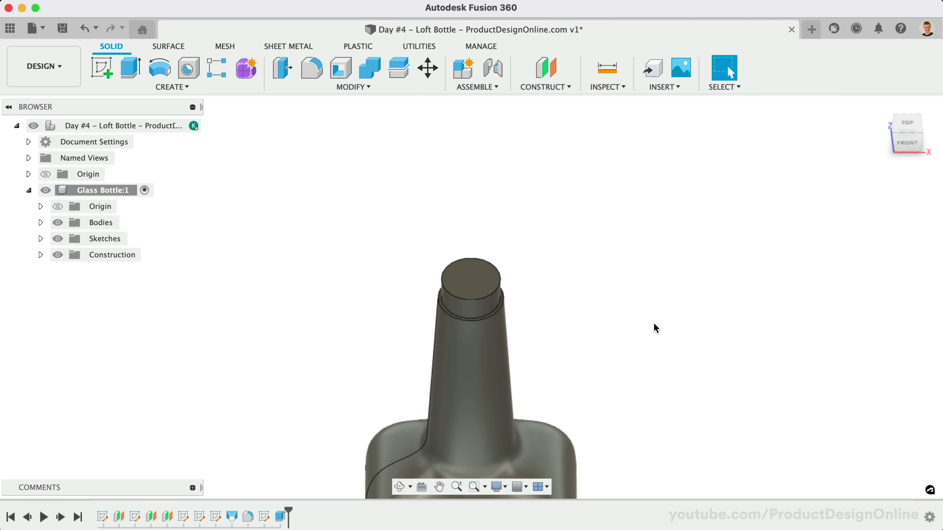
scroll(654, 323, up, 2)
scroll(653, 323, down, 3)
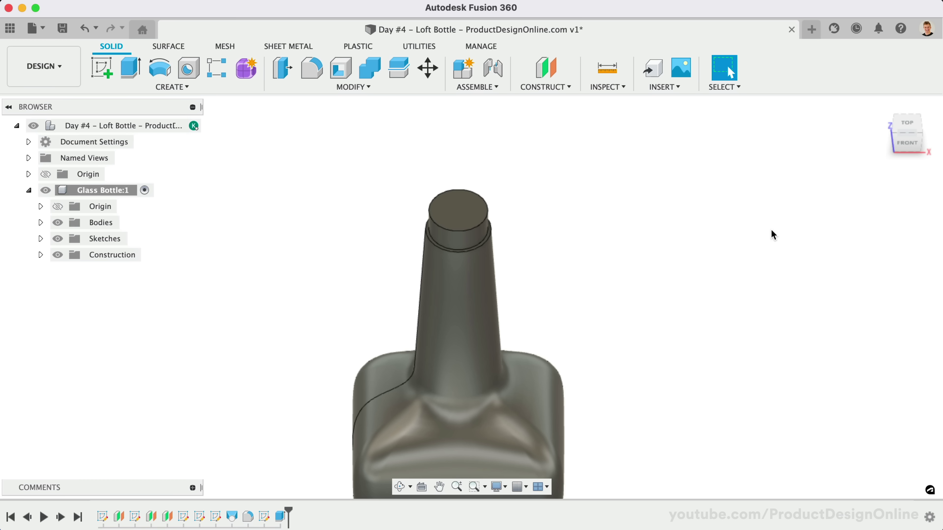
drag(907, 133, 899, 116)
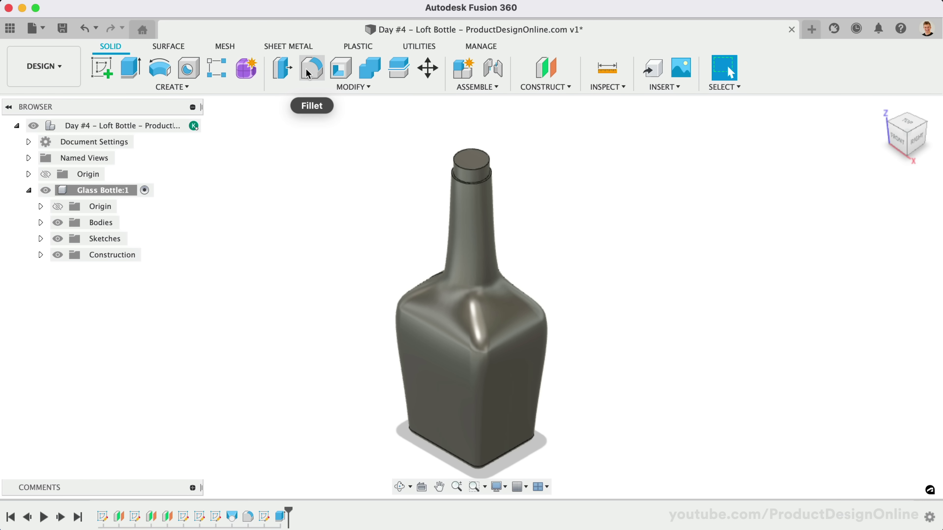
click(338, 71)
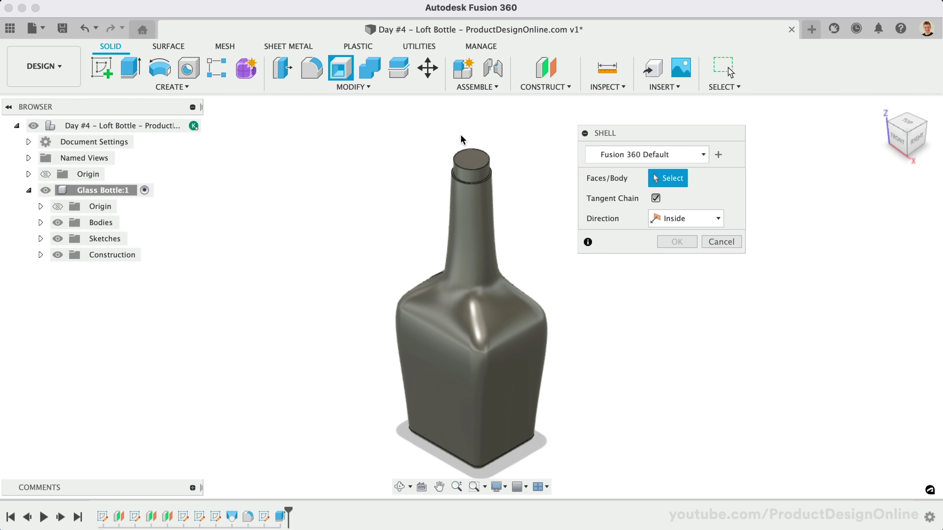
click(476, 160)
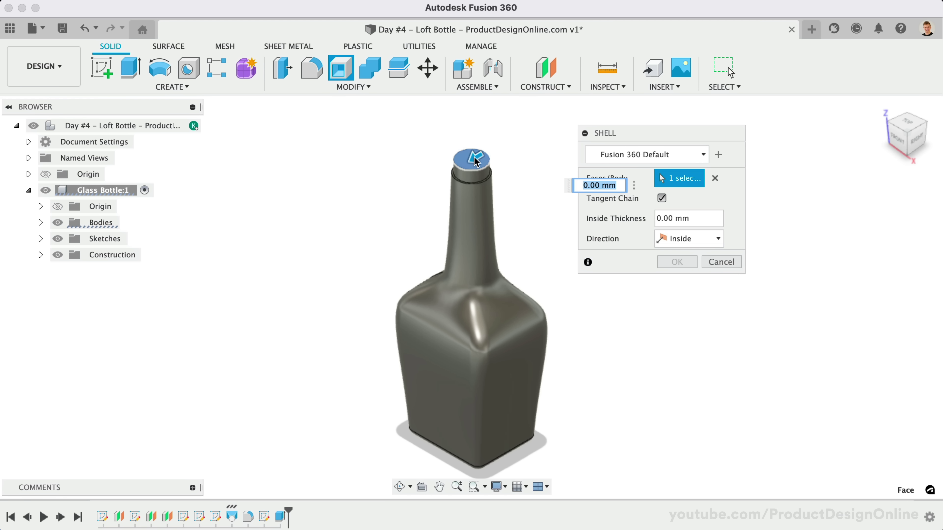
text(2)
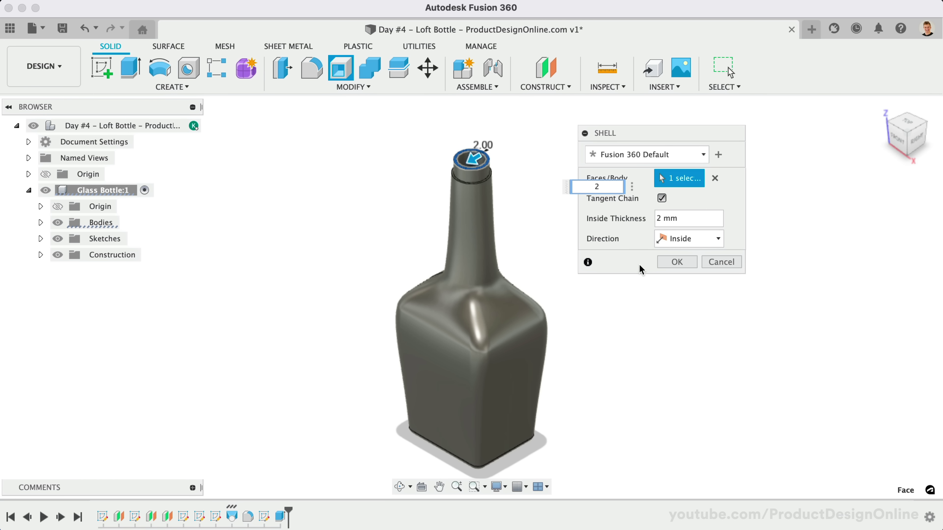
click(667, 264)
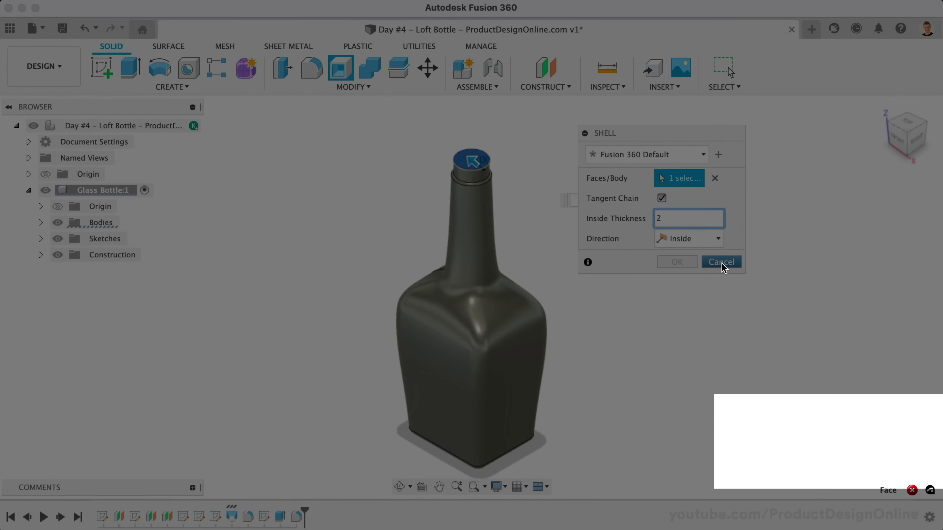
Leave the Shell command and, in the reopened side-outline sketch, shorten the original spline's upper tangent handle at the bottle's shoulder.
click(721, 261)
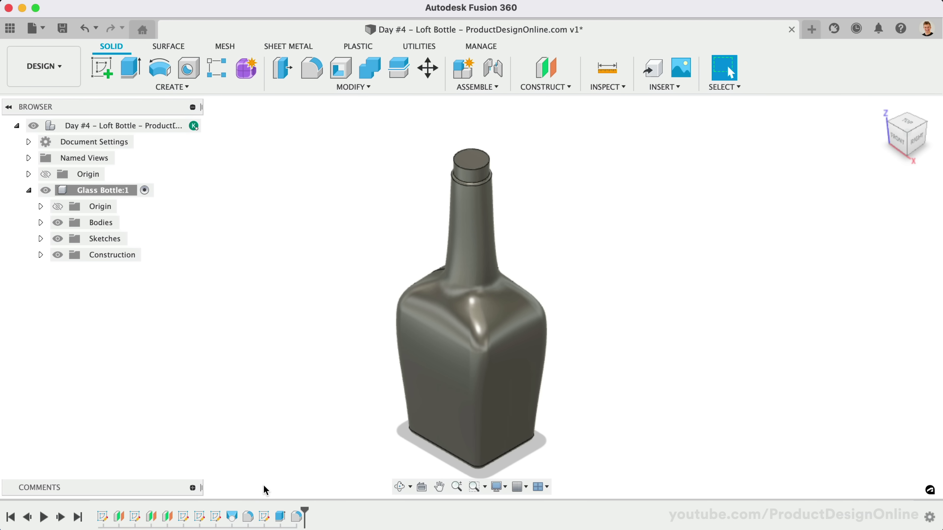
double_click(216, 520)
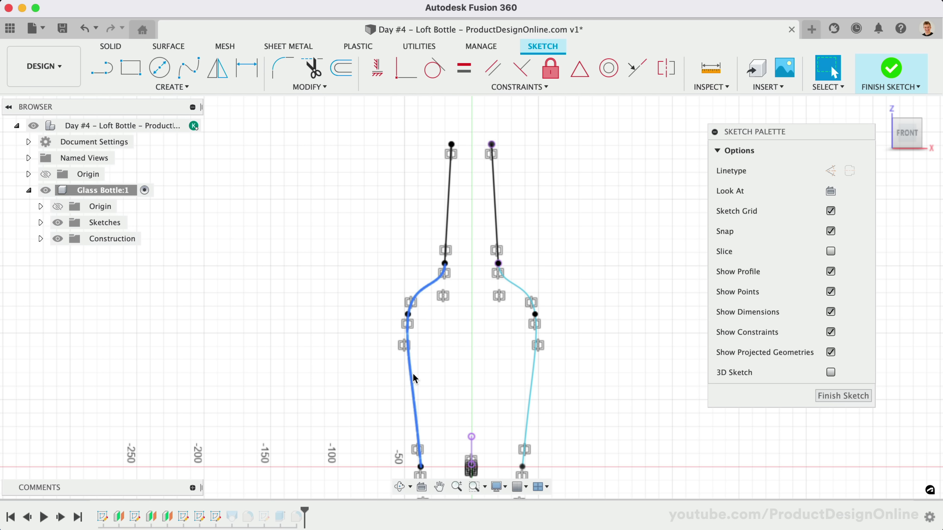
click(415, 379)
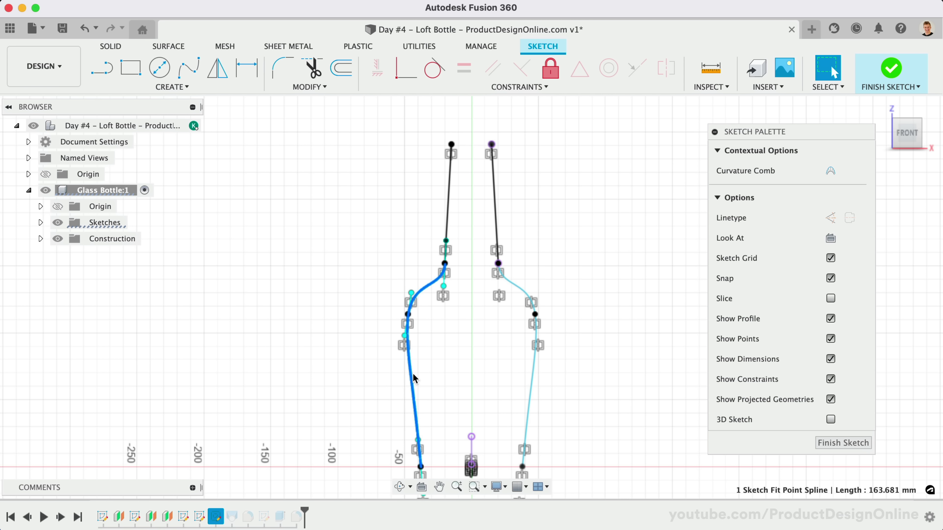
click(411, 293)
drag(412, 297, 414, 304)
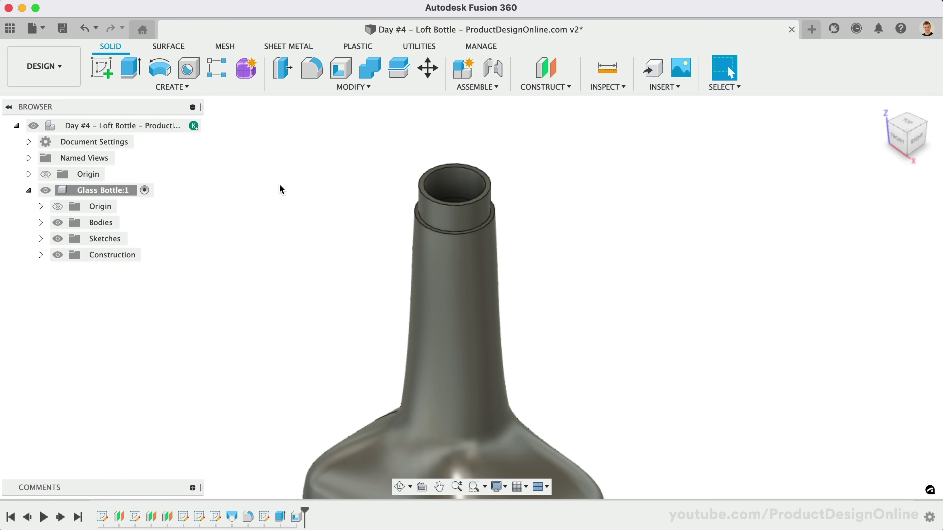
Fillet the outer edge of the ledge where the bottle neck meets its narrower extension with a 2 mm radius.
click(311, 77)
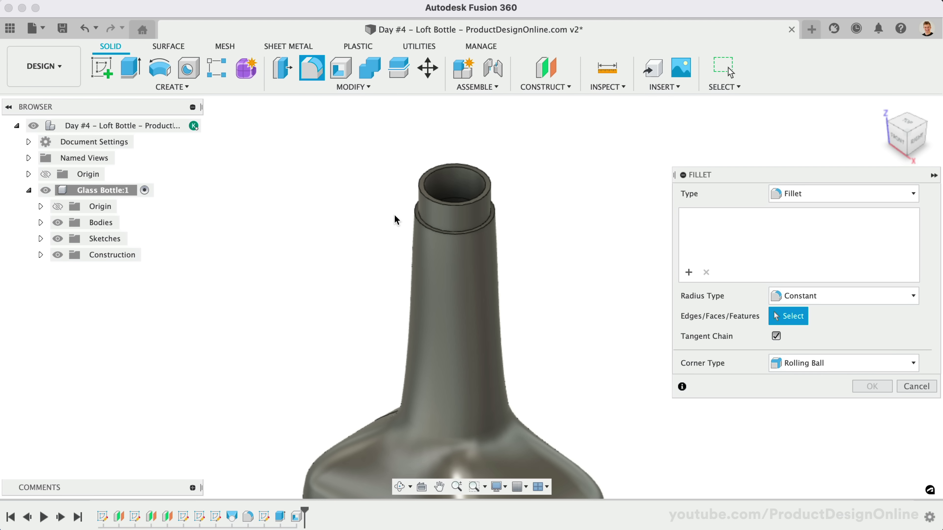
click(413, 219)
text(2)
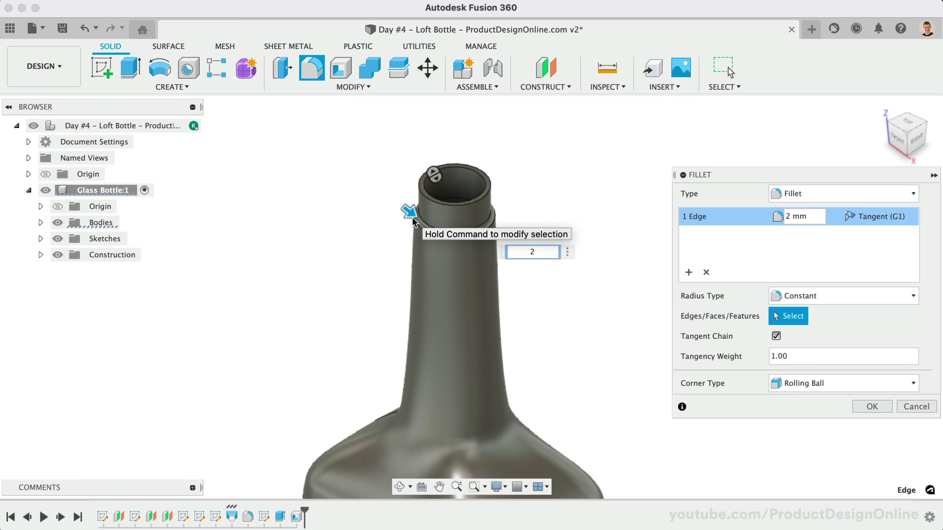
key(Return)
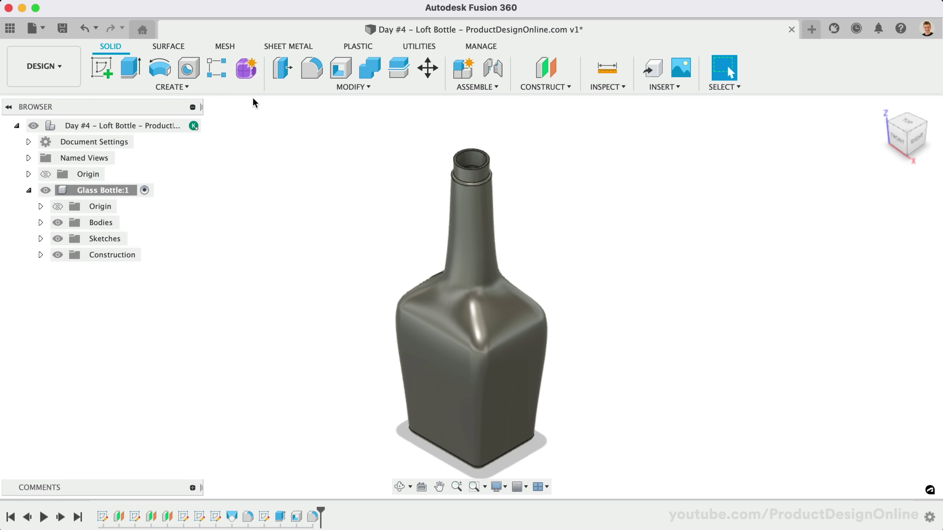
Set up a modeled M27x3 ISO Metric thread on the outer cylindrical face of the neck extension.
click(209, 86)
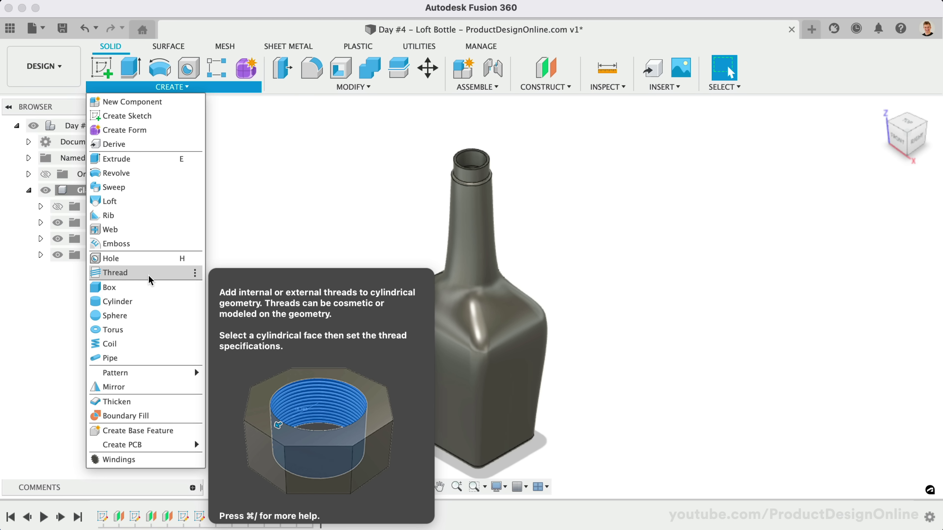
click(149, 276)
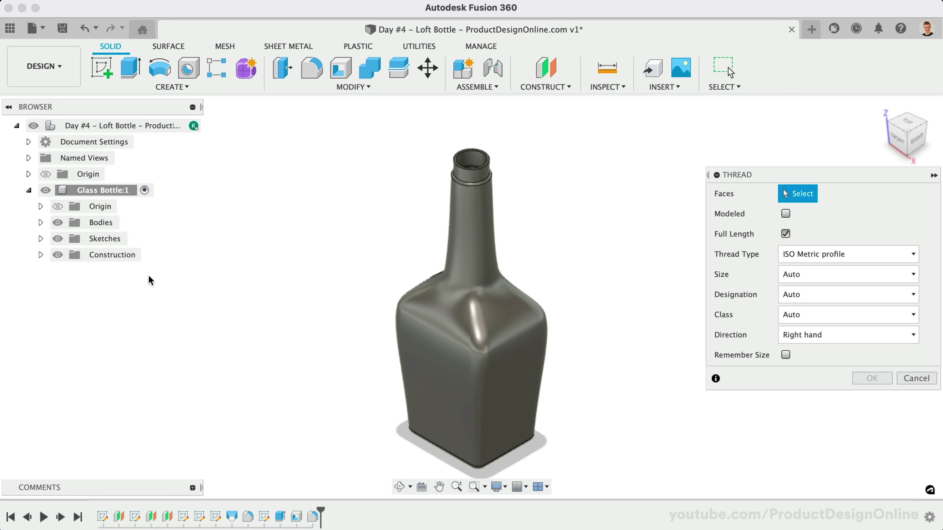
drag(771, 181, 726, 177)
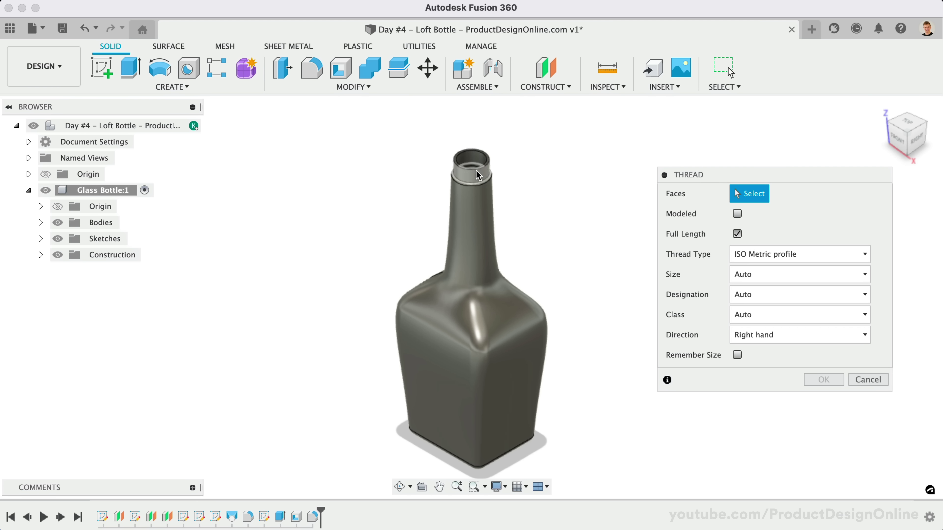
click(475, 181)
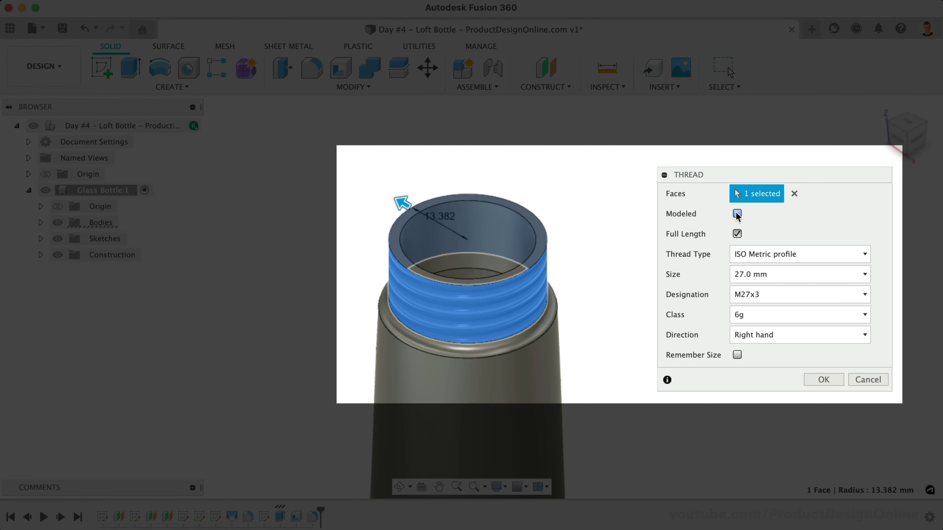
click(737, 215)
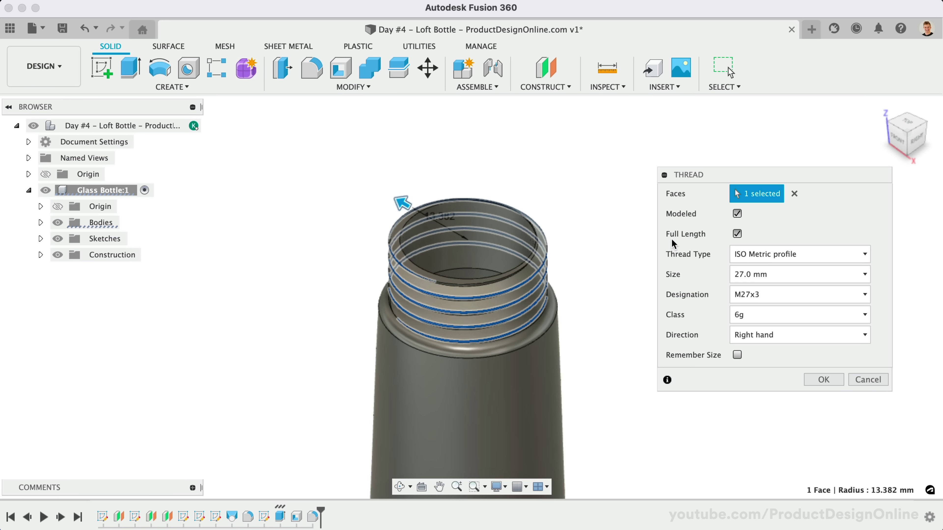
Limit the thread to a 10 mm length with 0 mm offset instead of full length, create it, and view the bottle from the front.
click(737, 234)
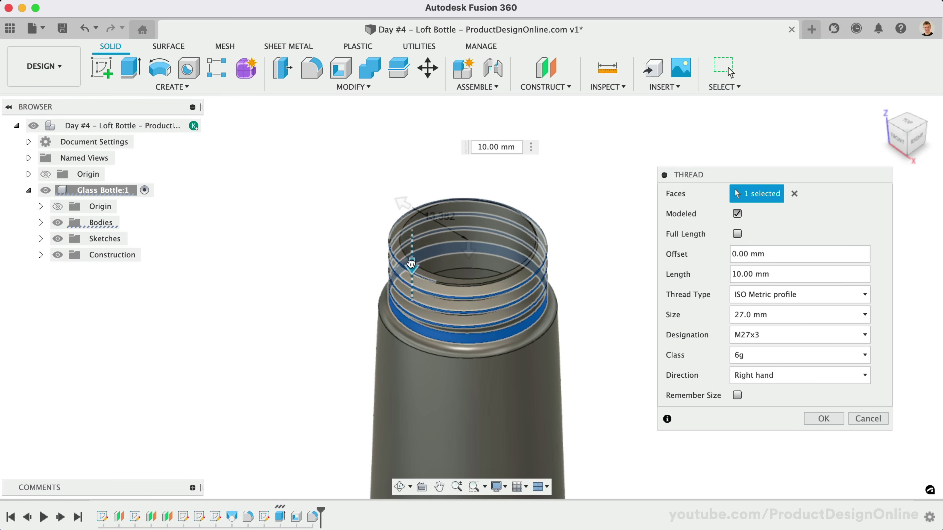
mouse_move(411, 264)
mouse_down()
mouse_move(413, 274)
mouse_move(413, 247)
mouse_move(414, 266)
mouse_up()
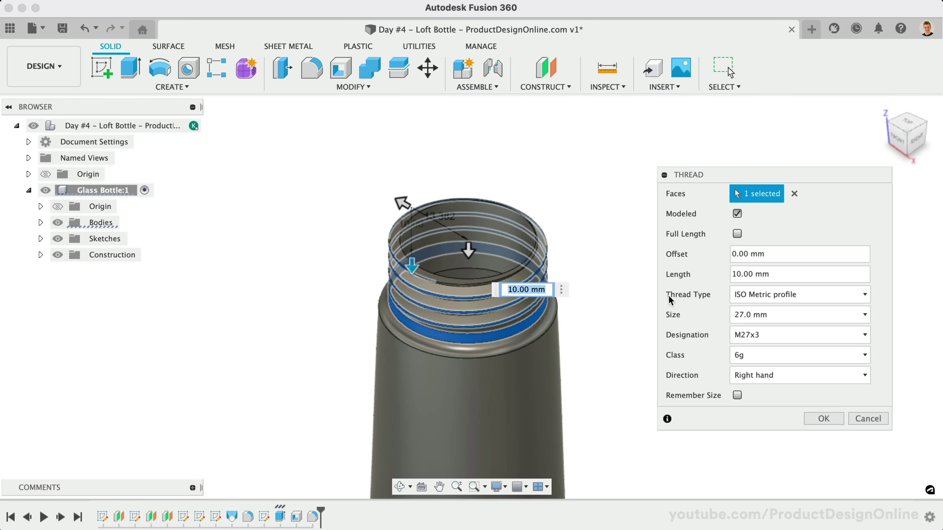
click(821, 298)
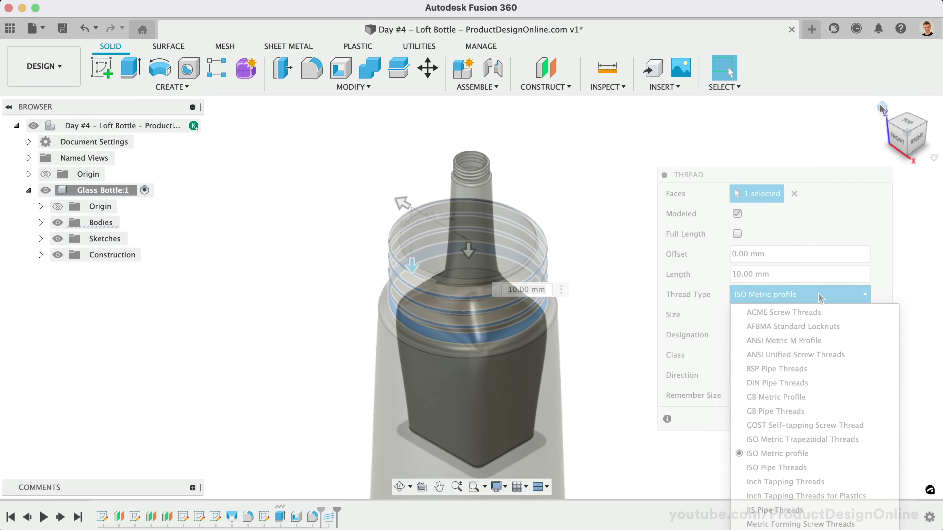
click(896, 138)
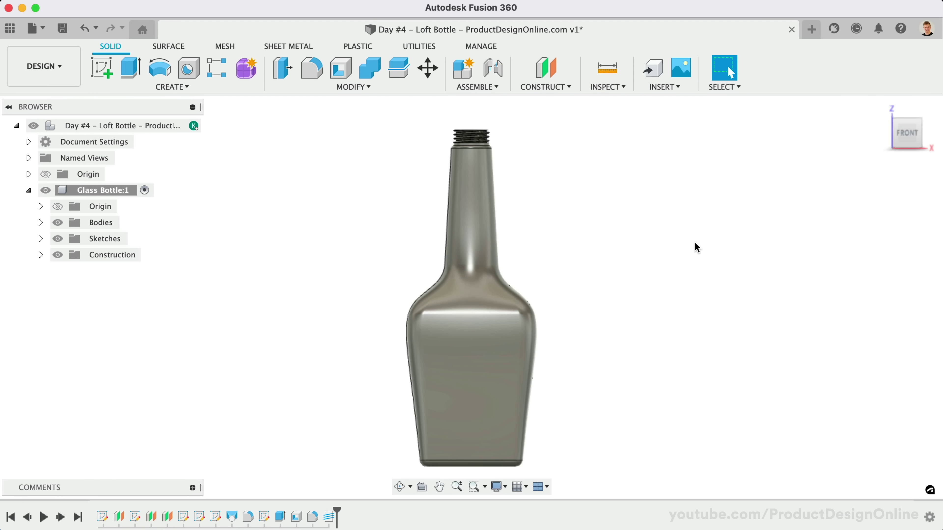